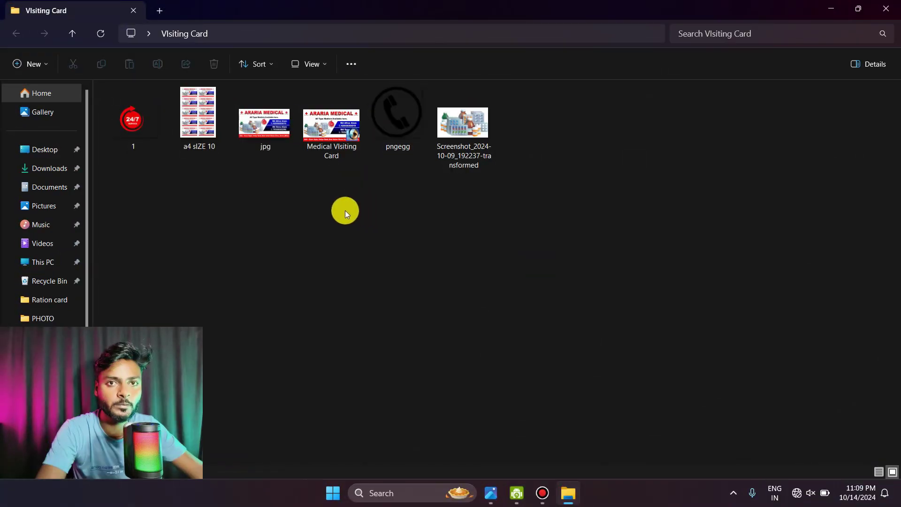
# Open the card JPEG in Photos and step back to the 'a4 sIZE 10' sheet of ten cards
pyautogui.doubleClick(270, 128)
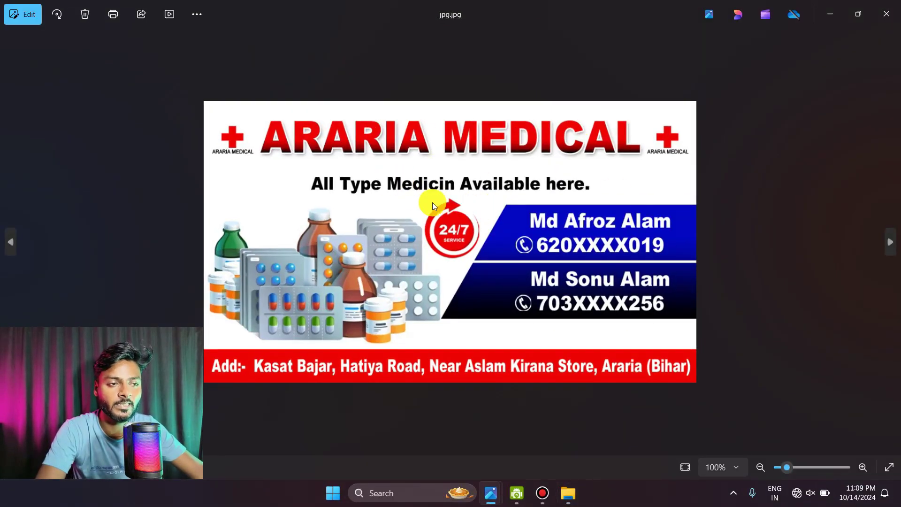
pyautogui.moveTo(15, 230)
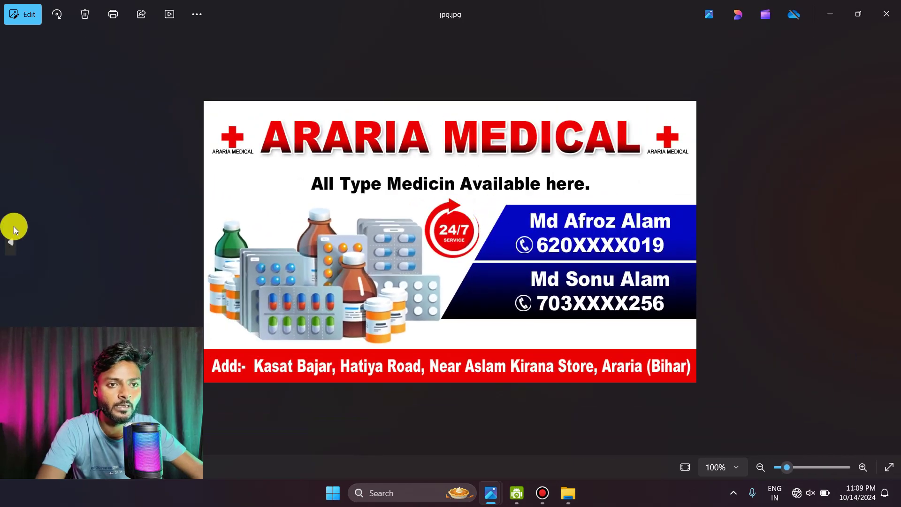
pyautogui.click(12, 244)
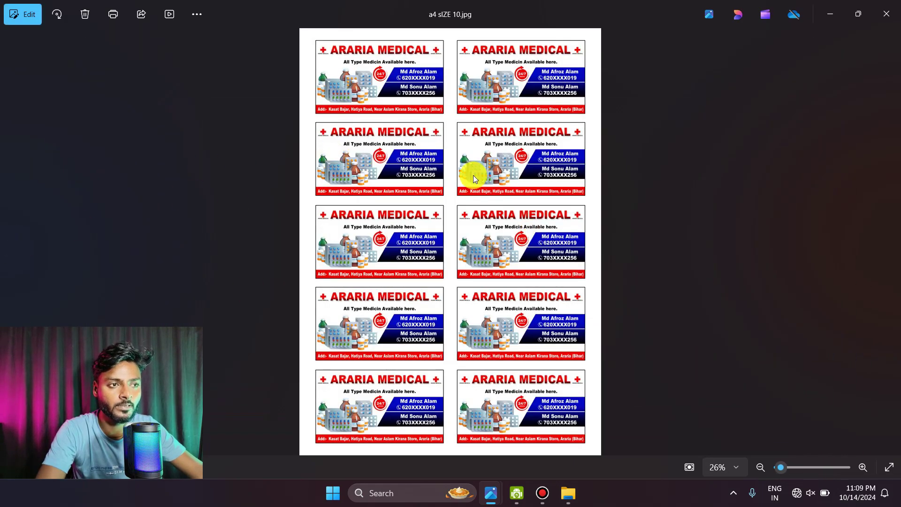
pyautogui.scroll(2, 475, 172)
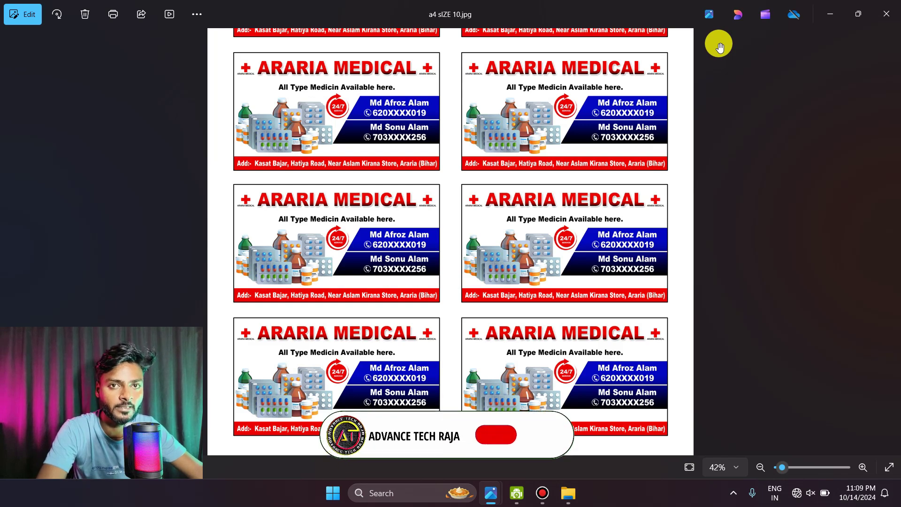
pyautogui.scroll(-2, 519, 172)
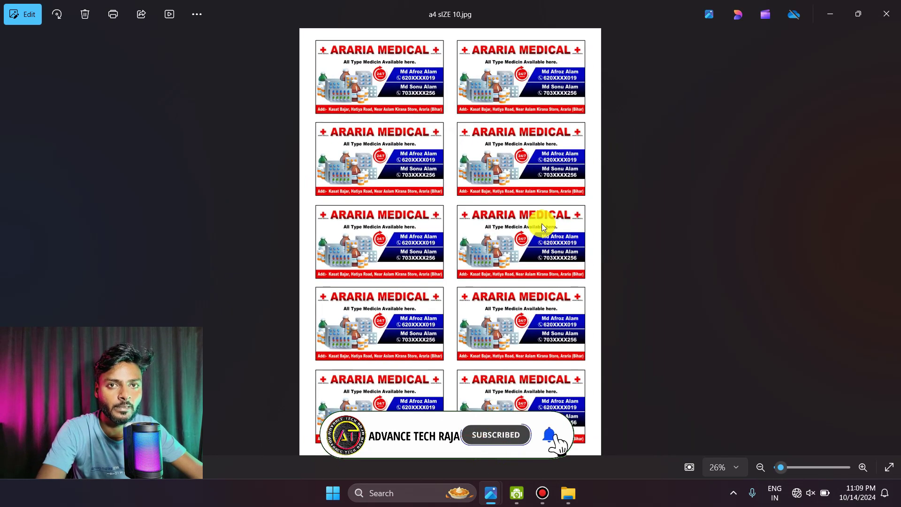
pyautogui.scroll(2, 543, 173)
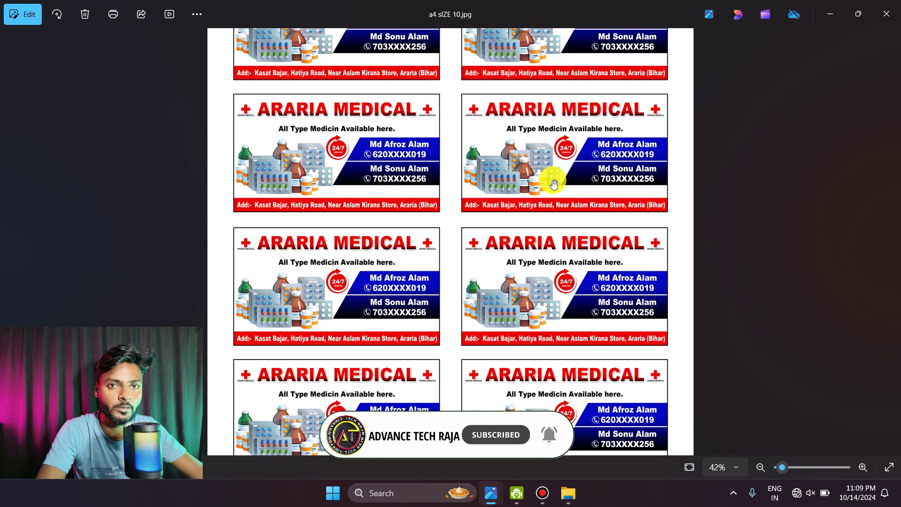
pyautogui.scroll(-1, 502, 201)
pyautogui.scroll(2, 505, 177)
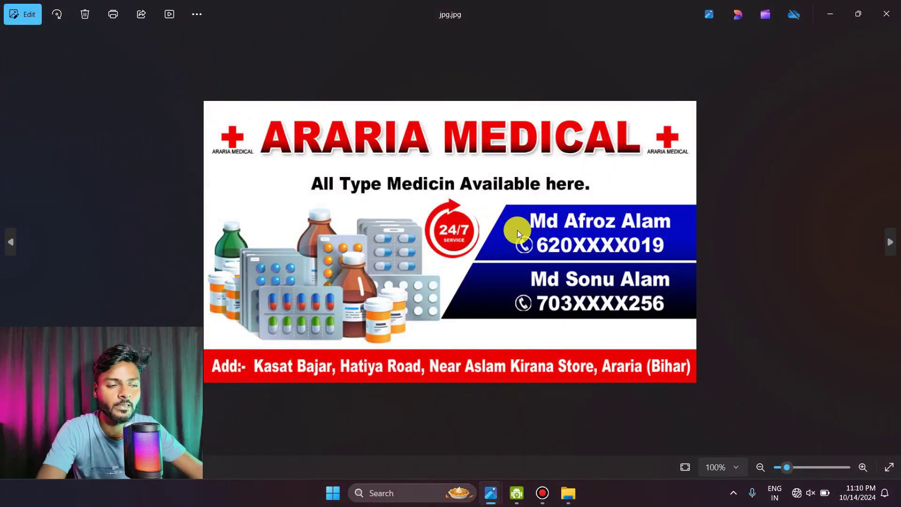
# Zoom in on a card, reset the zoom, then close Photos and the folder window
pyautogui.doubleClick(517, 230)
pyautogui.doubleClick(638, 181)
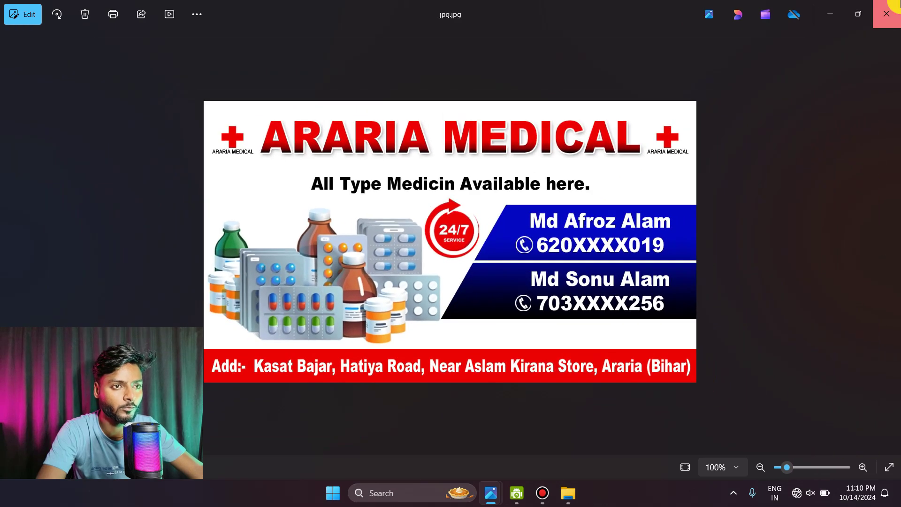
pyautogui.click(892, 6)
pyautogui.hotkey('alt', 'F4')
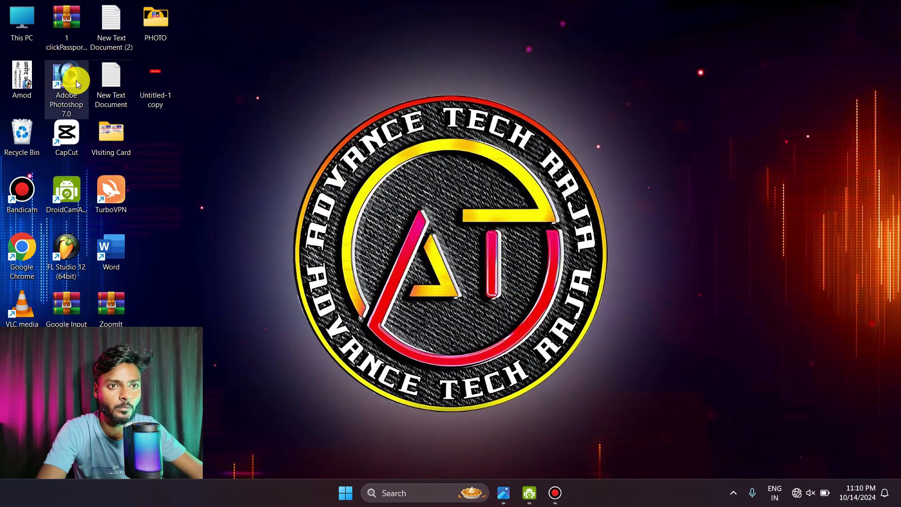
# Launch Photoshop 7.0 and glance through the Window panel list without changing anything
pyautogui.doubleClick(76, 80)
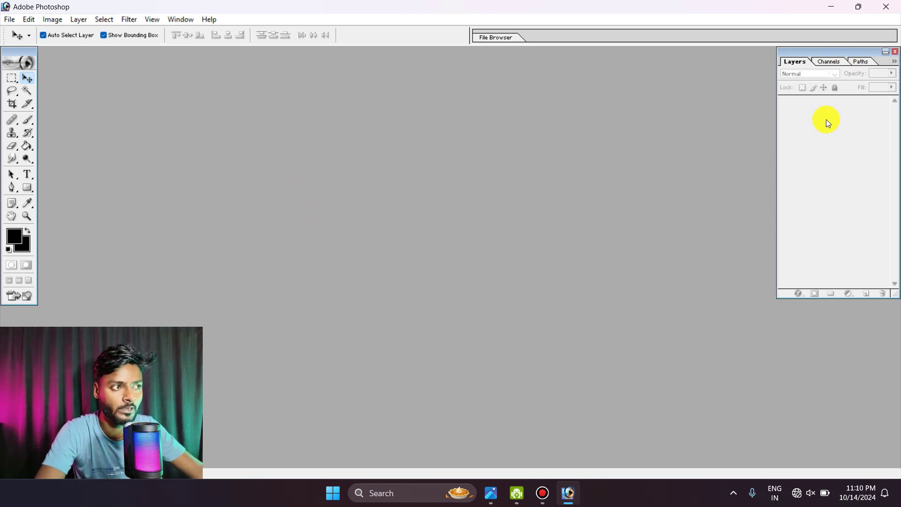
pyautogui.click(180, 22)
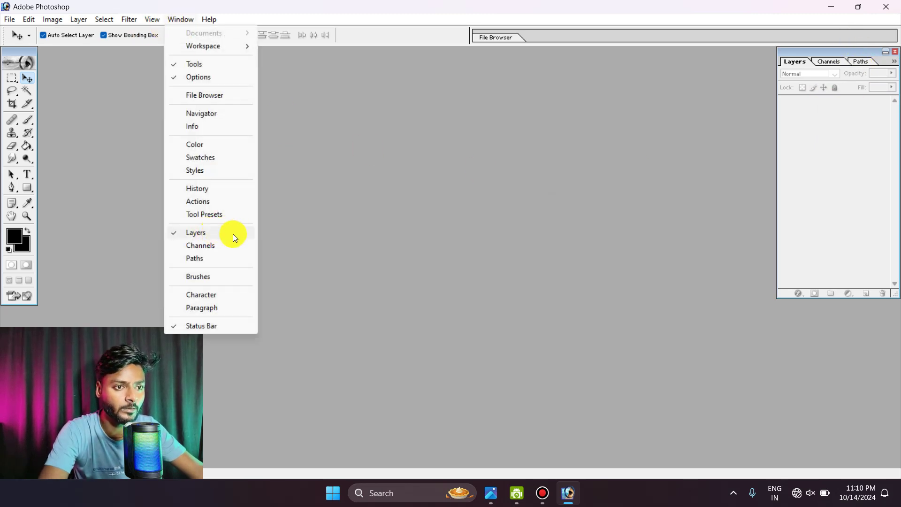
pyautogui.click(777, 63)
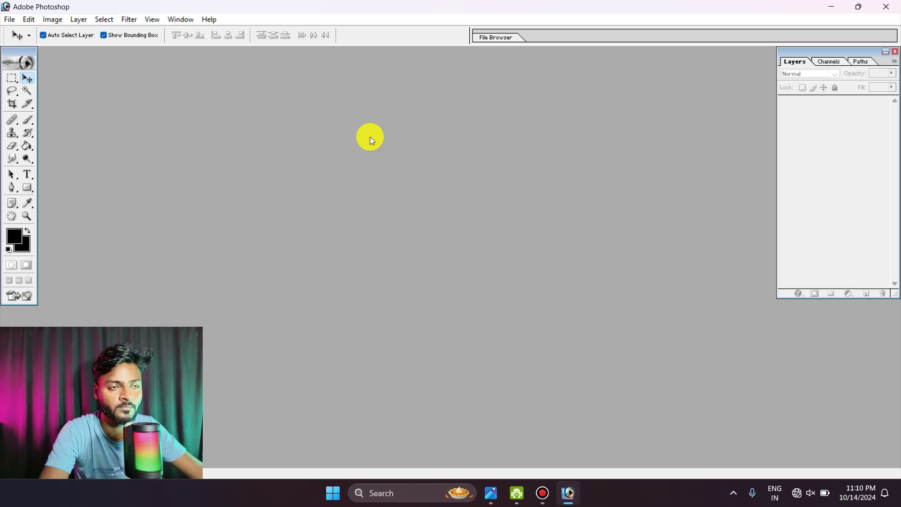
# Start a new document measured in inches, with resolution in pixels/inch
pyautogui.click(7, 21)
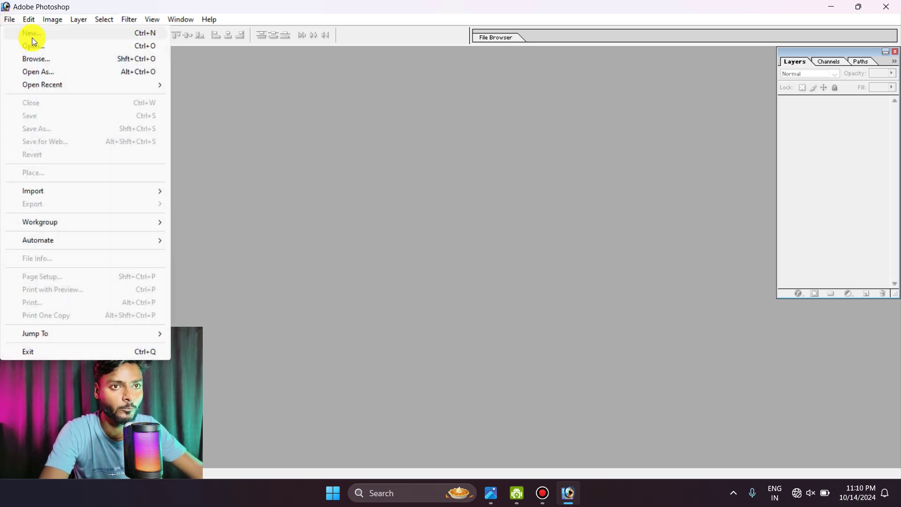
pyautogui.click(32, 37)
pyautogui.moveTo(380, 126)
pyautogui.mouseDown()
pyautogui.moveTo(347, 131)
pyautogui.moveTo(366, 137)
pyautogui.mouseUp()
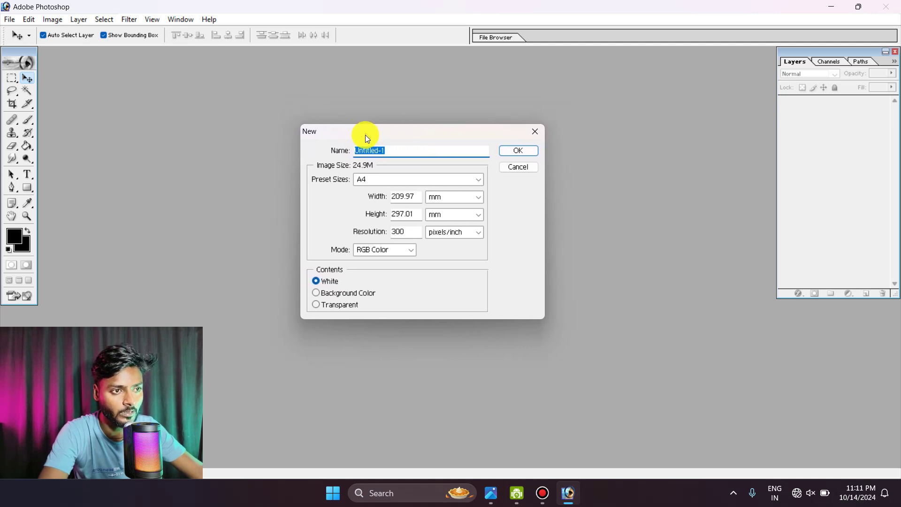
pyautogui.click(460, 198)
pyautogui.click(450, 218)
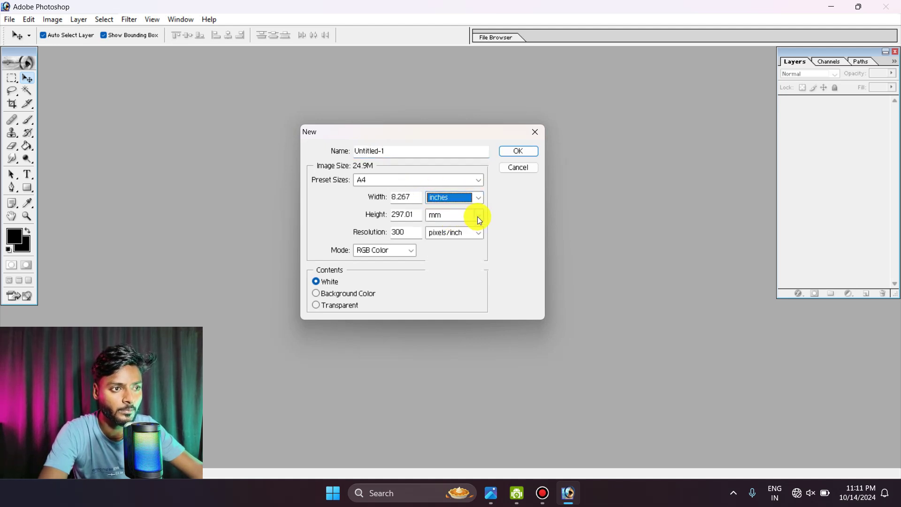
pyautogui.click(477, 215)
pyautogui.click(457, 236)
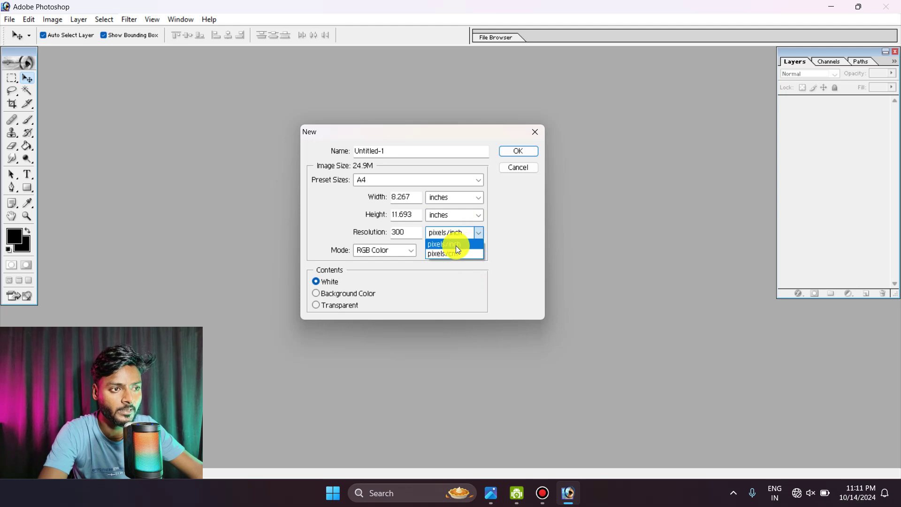
pyautogui.click(463, 244)
# Enter width 3.5 and height 2 at 300 pixels/inch and create the document
pyautogui.moveTo(416, 198); pyautogui.dragTo(358, 192)
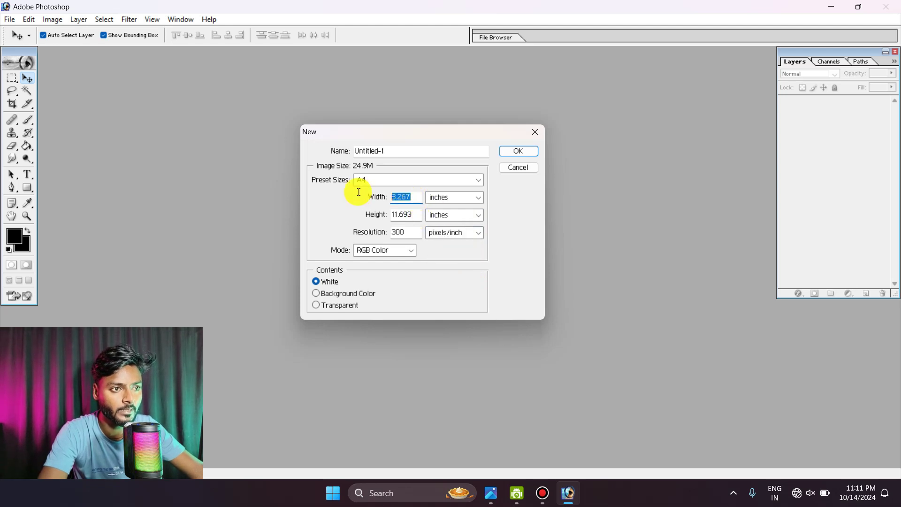
pyautogui.write('3.5')
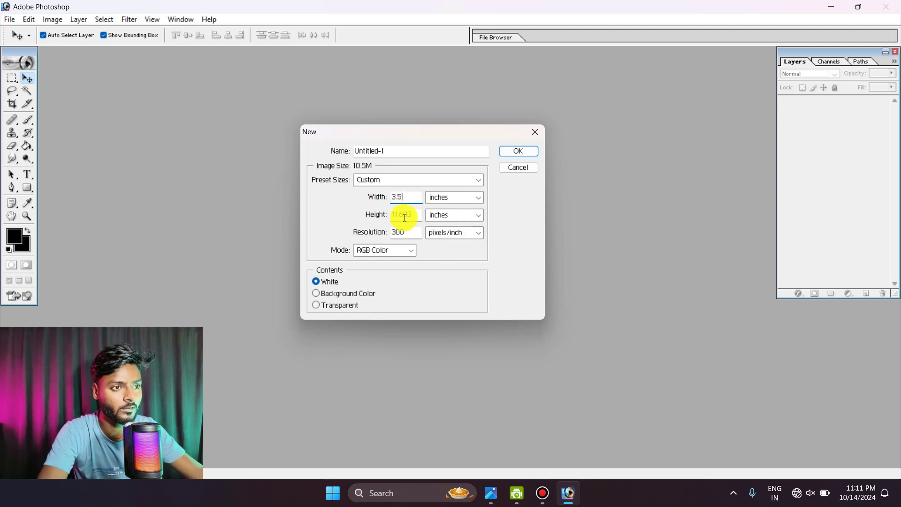
pyautogui.moveTo(408, 214); pyautogui.dragTo(372, 213)
pyautogui.write('2')
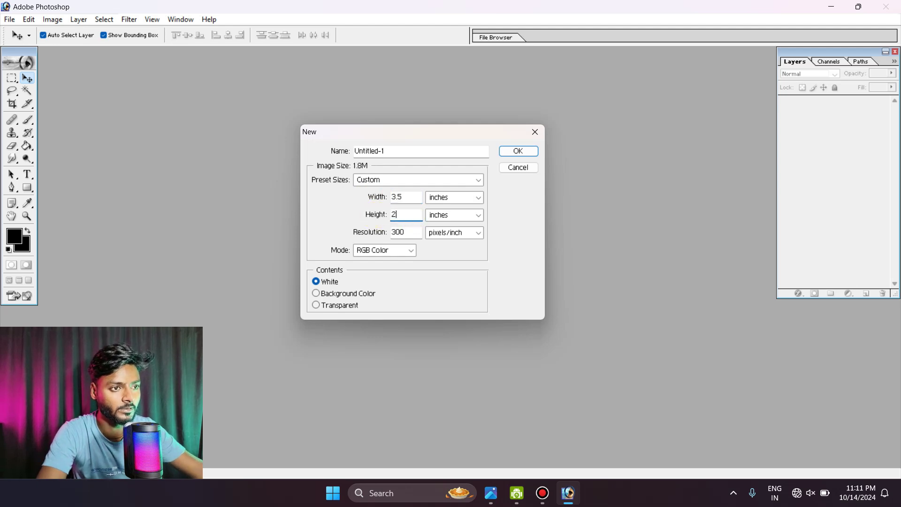
pyautogui.moveTo(413, 232); pyautogui.dragTo(382, 232)
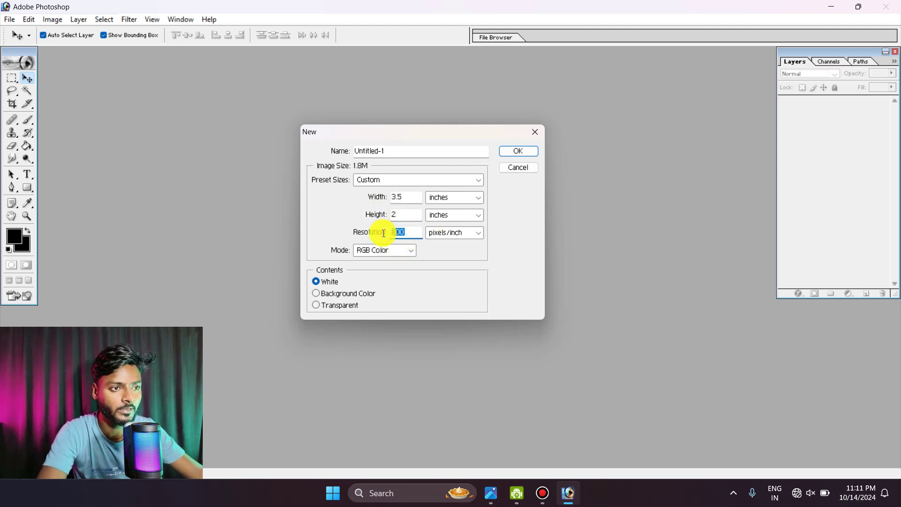
pyautogui.click(510, 151)
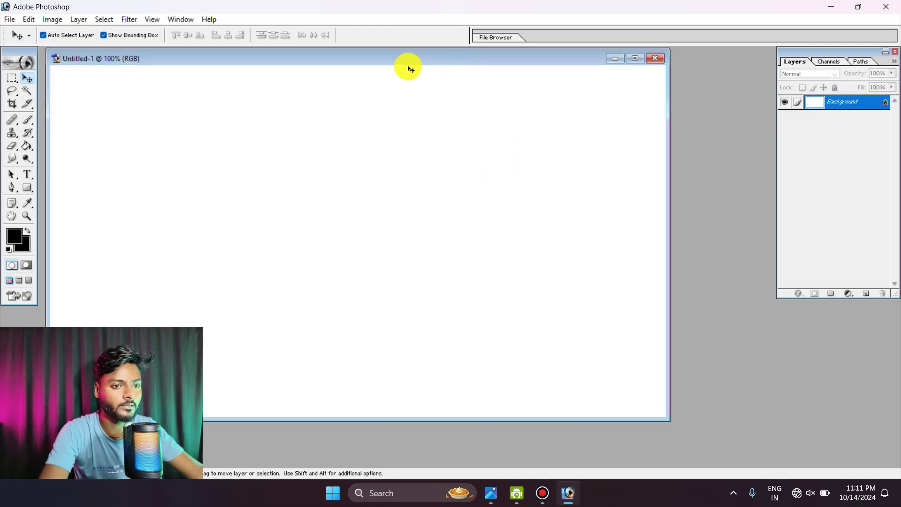
# Fit the blank canvas to the screen and select the Type tool
pyautogui.doubleClick(427, 58)
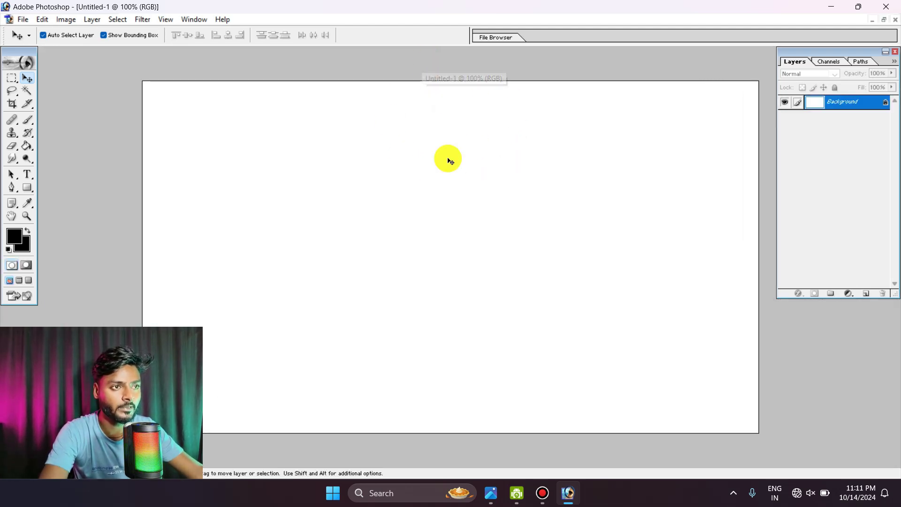
pyautogui.hotkey('ctrl', '0')
pyautogui.hotkey('ctrl', '0')
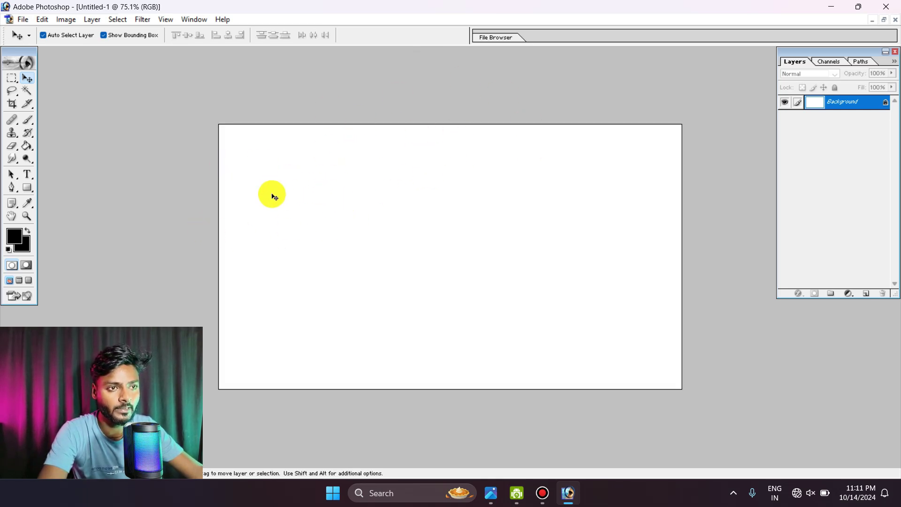
pyautogui.click(26, 173)
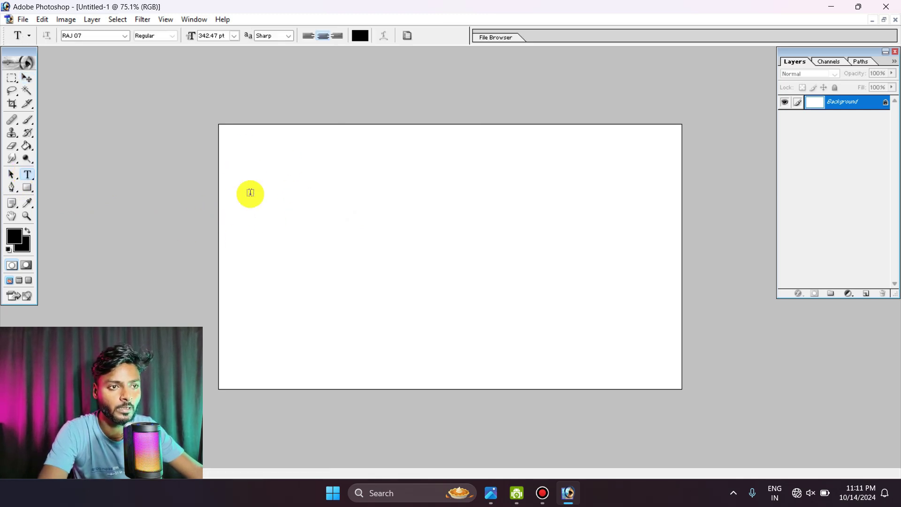
pyautogui.click(26, 78)
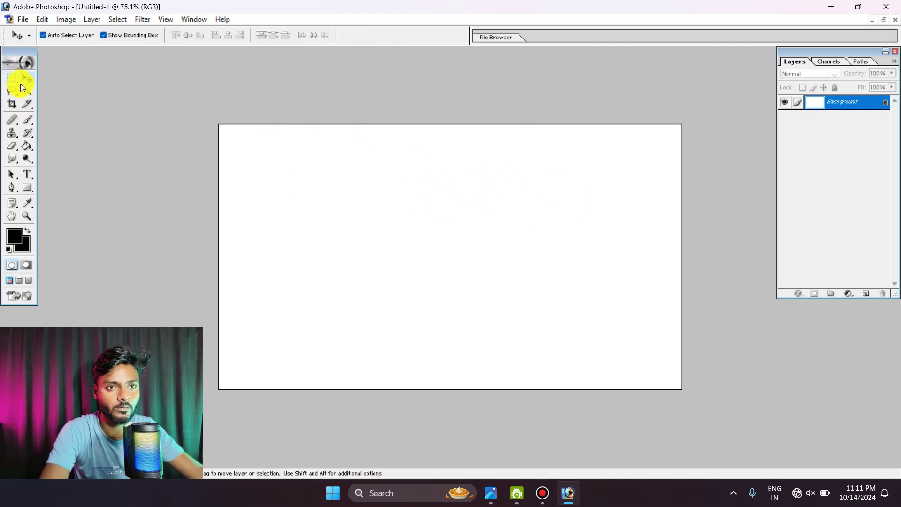
pyautogui.click(27, 174)
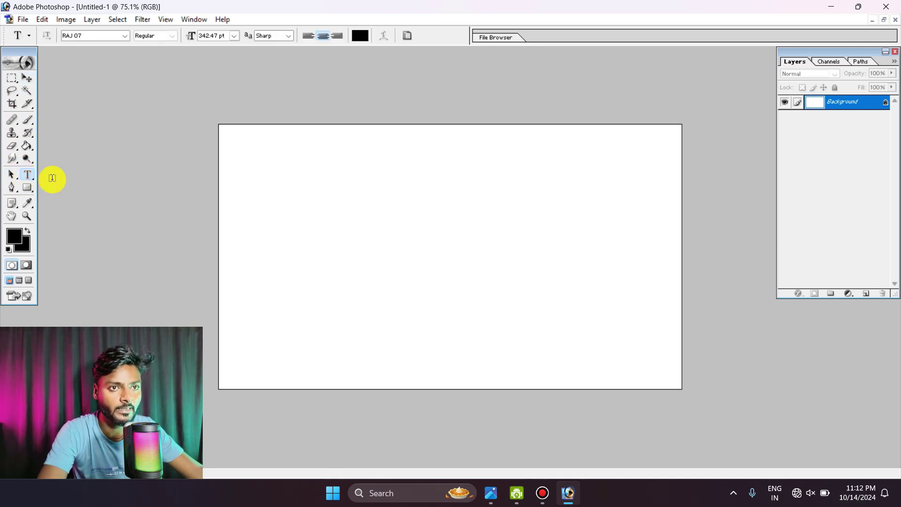
# Choose Arial from the font family list
pyautogui.click(125, 35)
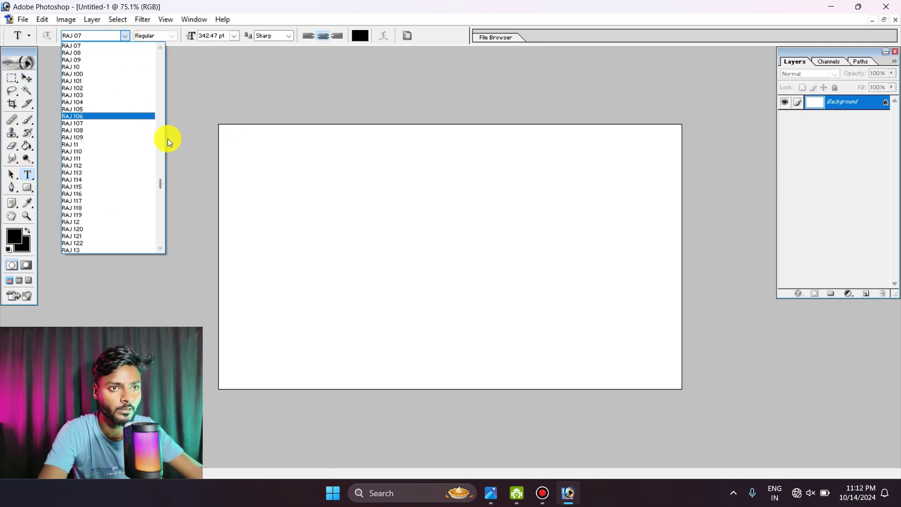
pyautogui.moveTo(162, 182); pyautogui.dragTo(160, 55)
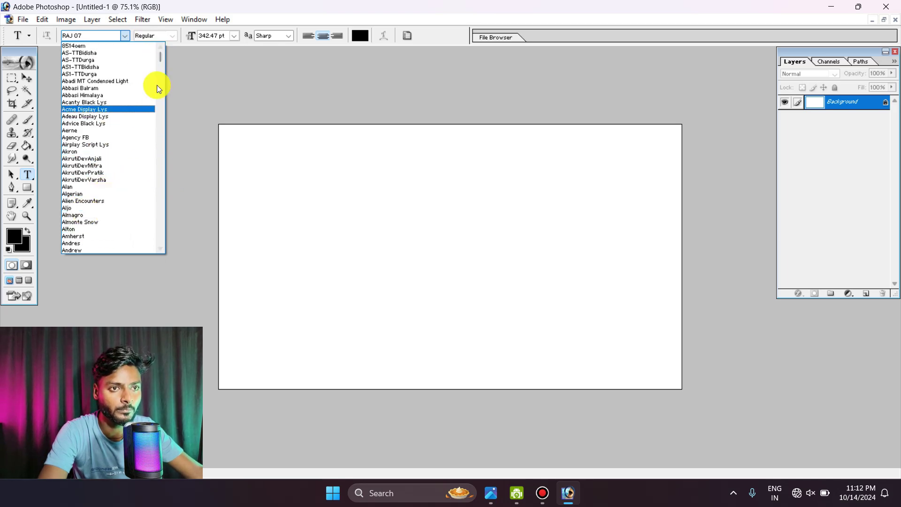
pyautogui.scroll(-3, 162, 63)
pyautogui.scroll(-4, 162, 63)
pyautogui.scroll(-3, 161, 62)
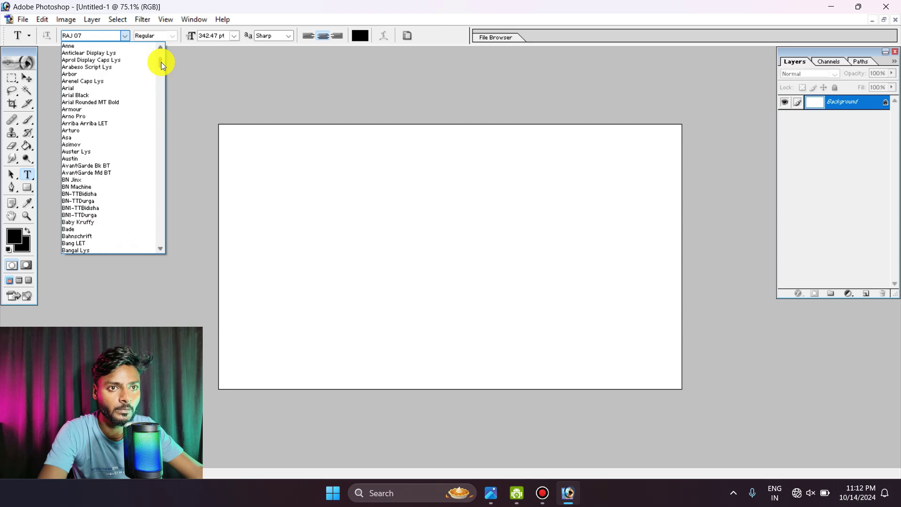
pyautogui.click(114, 43)
# Type 'ARARIA MEDICAL' on the canvas in Arial and select the text
pyautogui.write('Arial')
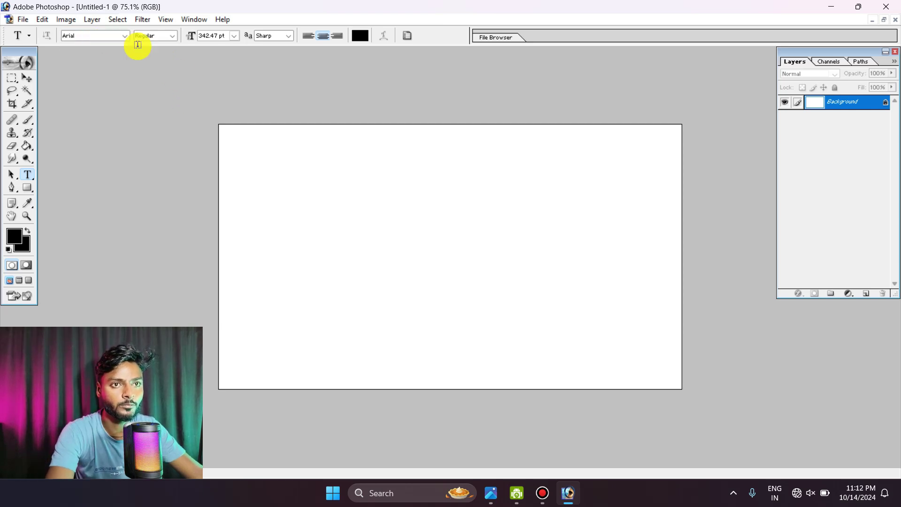
pyautogui.click(385, 258)
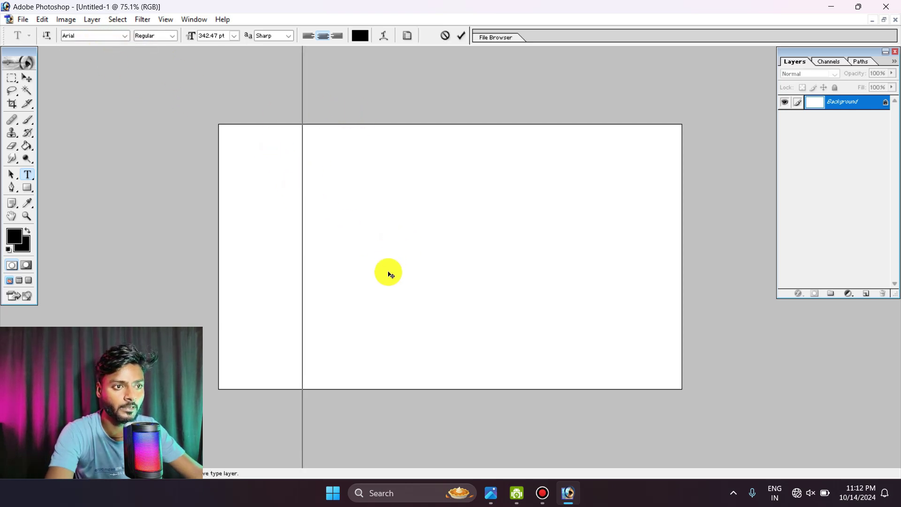
pyautogui.click(290, 213)
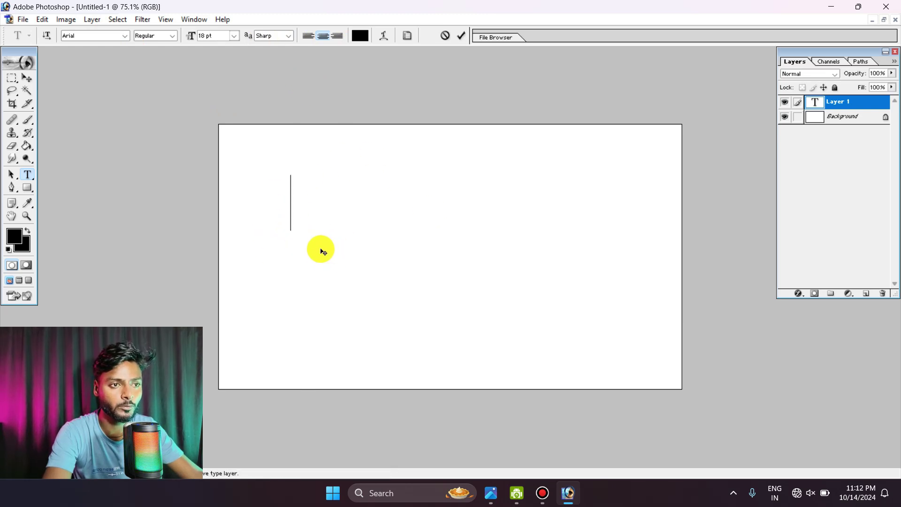
pyautogui.write('ARA')
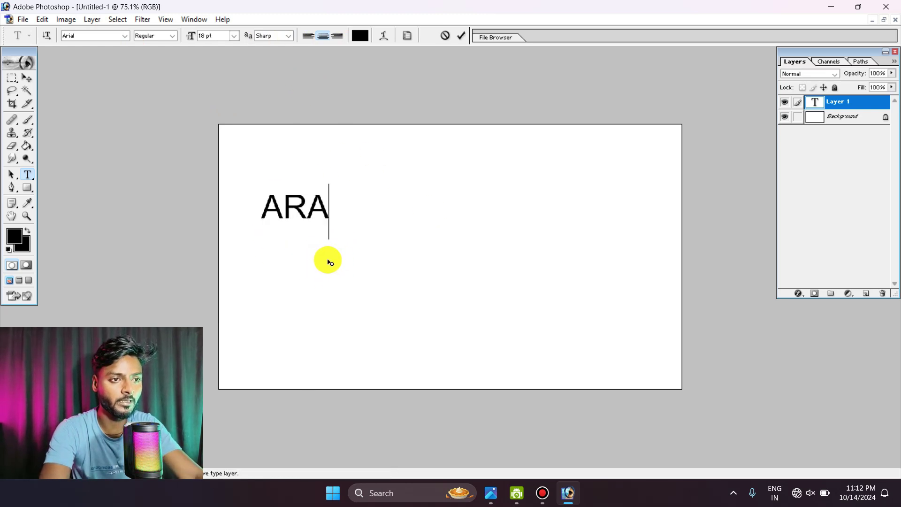
pyautogui.write('RIA MEDICAL')
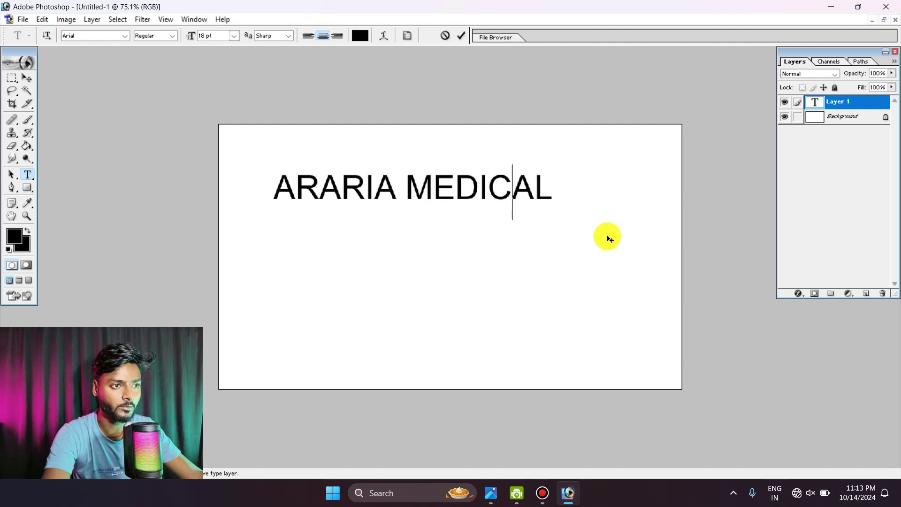
pyautogui.moveTo(557, 185); pyautogui.dragTo(256, 193)
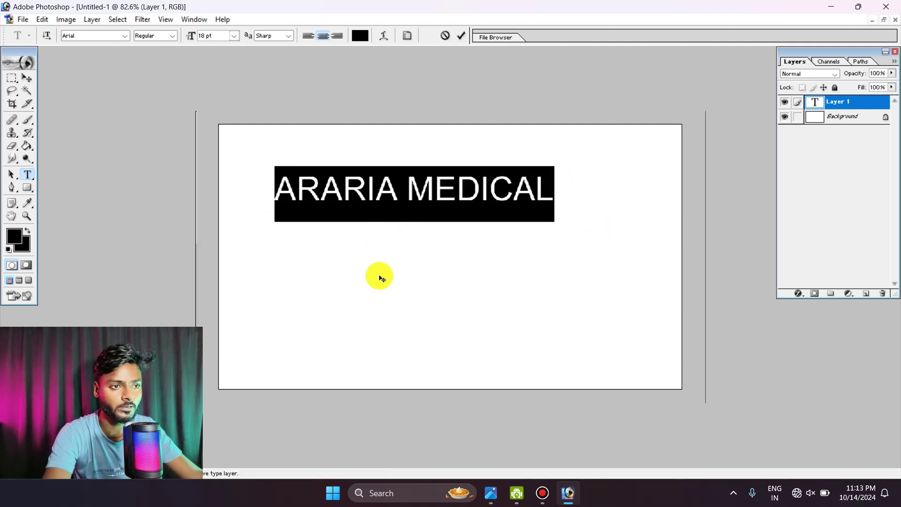
pyautogui.hotkey('ctrl', '+')
pyautogui.hotkey('ctrl', '+')
# Make the heading Arial Black and move it toward the top of the card
pyautogui.click(172, 36)
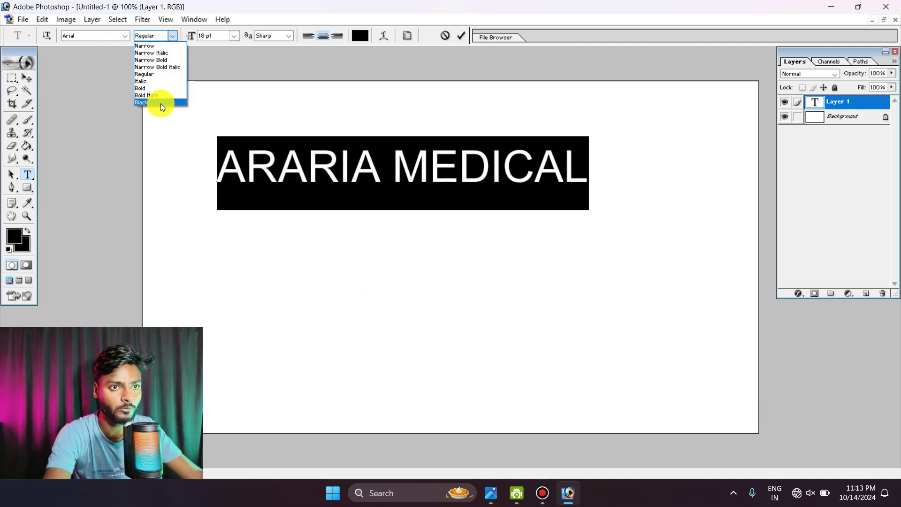
pyautogui.click(161, 103)
pyautogui.click(379, 175)
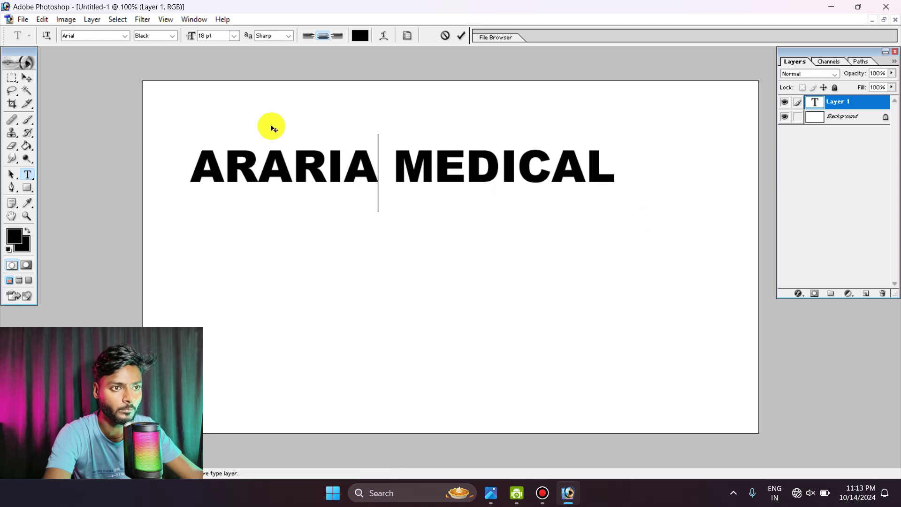
pyautogui.click(27, 78)
pyautogui.moveTo(261, 170); pyautogui.dragTo(288, 131)
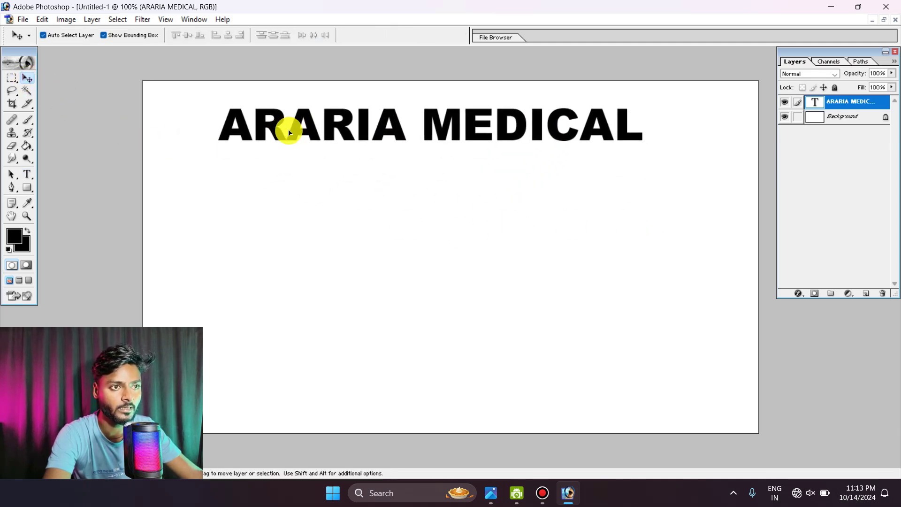
# Enlarge the heading with Free Transform and stretch it slightly taller
pyautogui.hotkey('ctrl', 't')
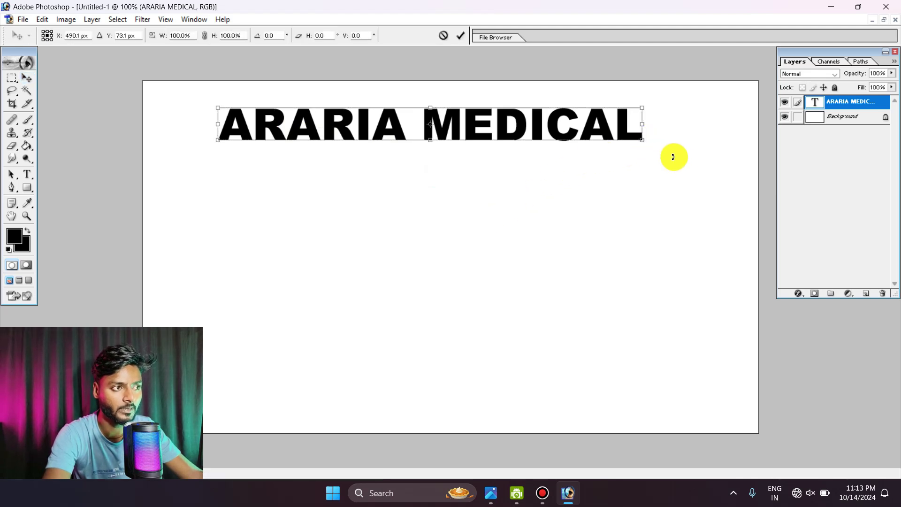
pyautogui.moveTo(673, 157); pyautogui.dragTo(746, 162)
pyautogui.press('Return')
pyautogui.moveTo(609, 128); pyautogui.dragTo(613, 128)
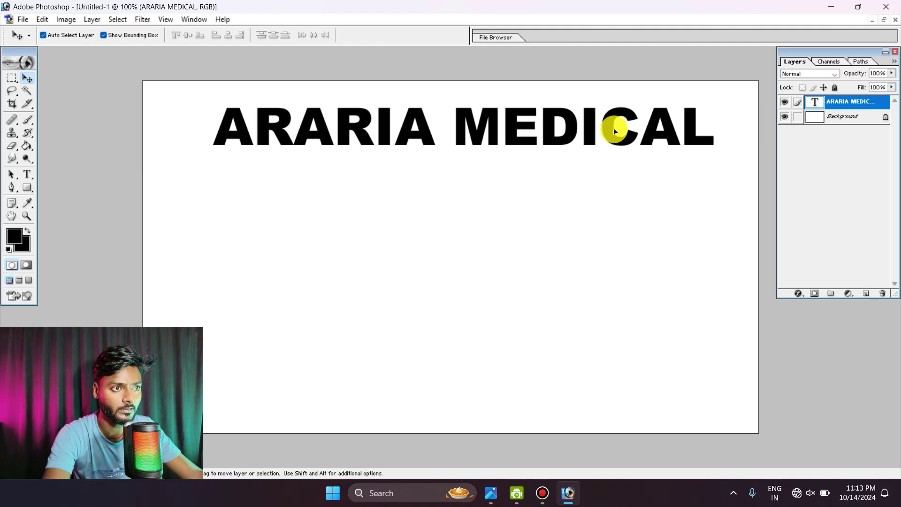
pyautogui.hotkey('ctrl', 'z')
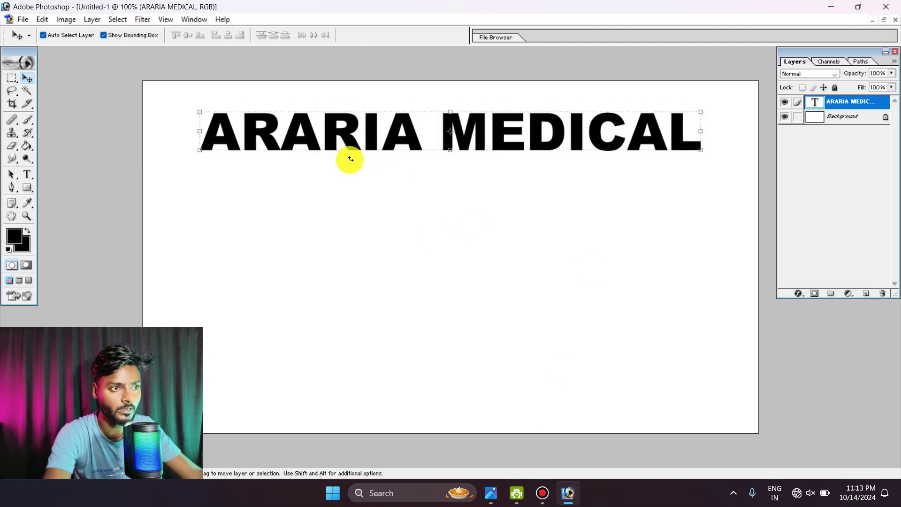
pyautogui.moveTo(342, 150); pyautogui.dragTo(339, 152)
pyautogui.press('Return')
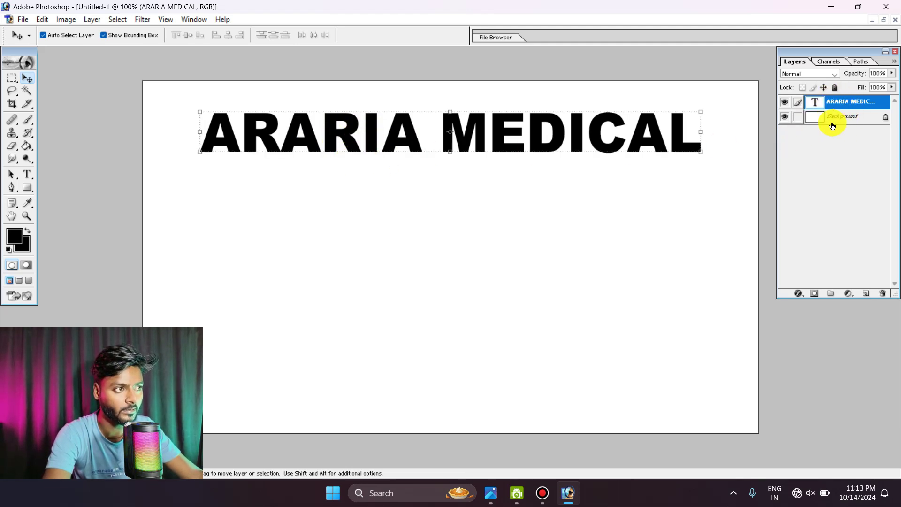
pyautogui.rightClick(847, 103)
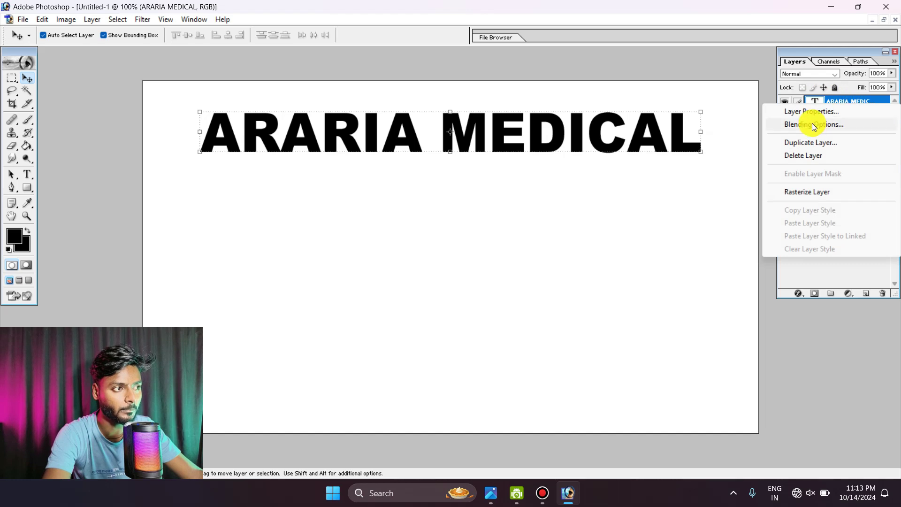
# Add a Gradient Overlay to the ARARIA MEDICAL layer through Blending Options
pyautogui.click(833, 125)
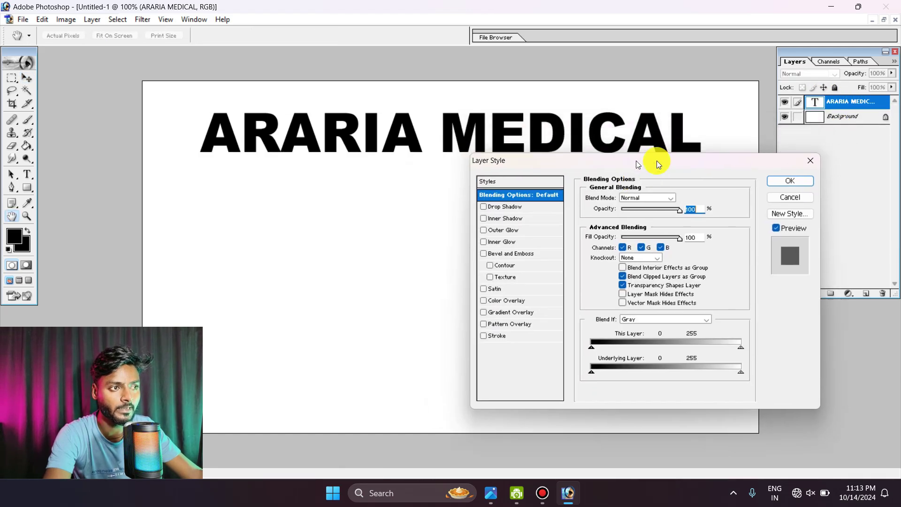
pyautogui.moveTo(643, 149); pyautogui.dragTo(577, 170)
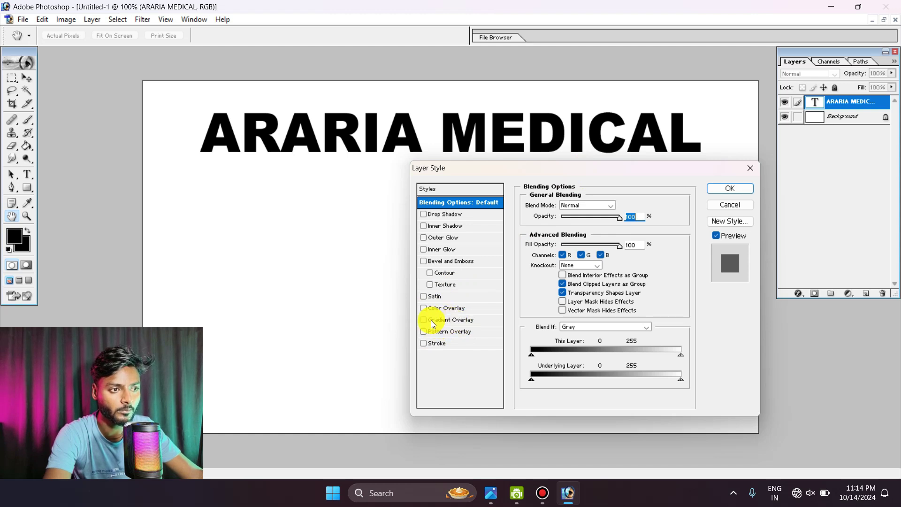
pyautogui.click(444, 319)
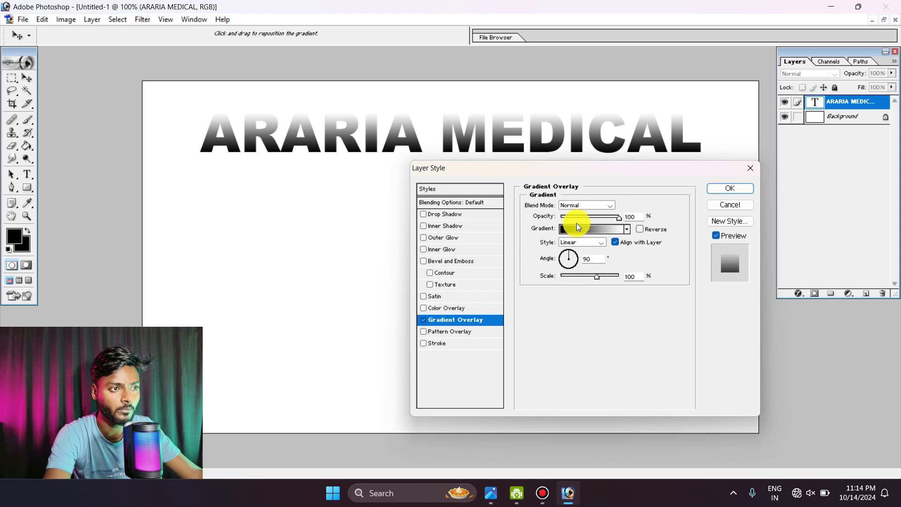
pyautogui.click(601, 230)
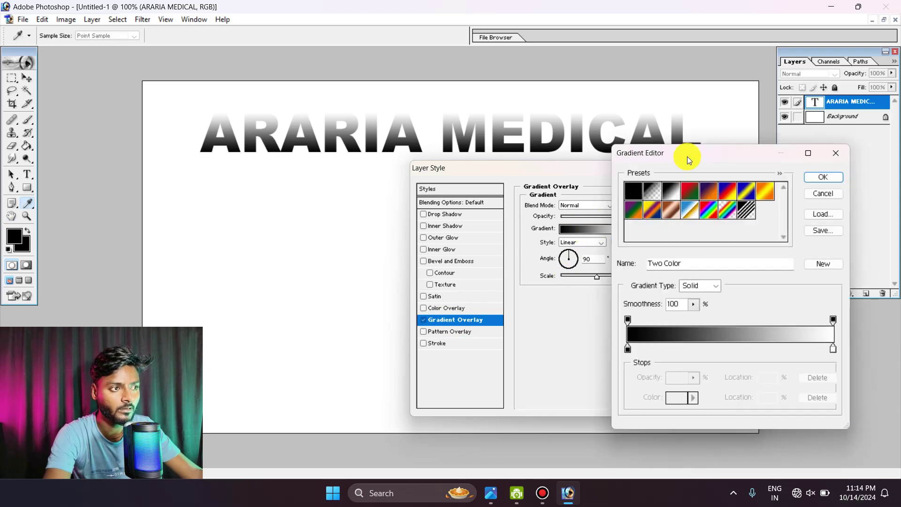
pyautogui.moveTo(687, 156); pyautogui.dragTo(541, 149)
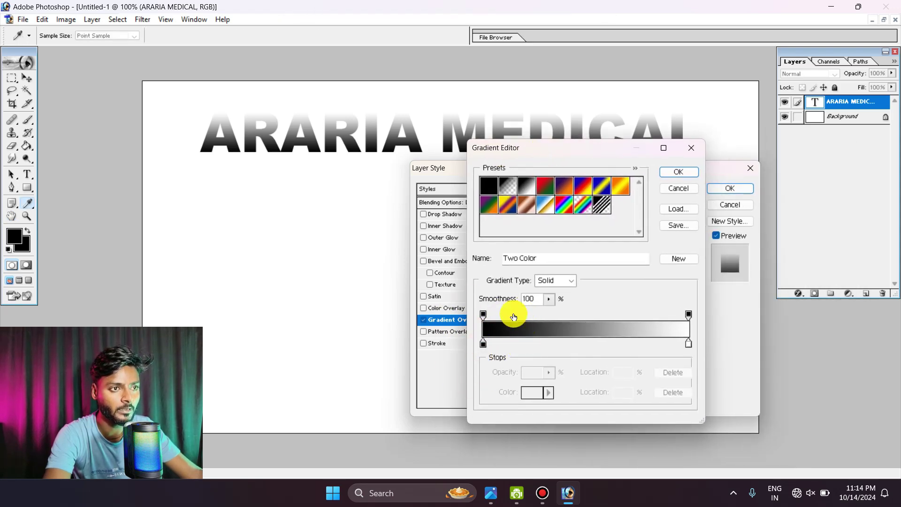
# Make the gradient run black to red FF0000, shifting the red stop and midpoint left
pyautogui.click(688, 343)
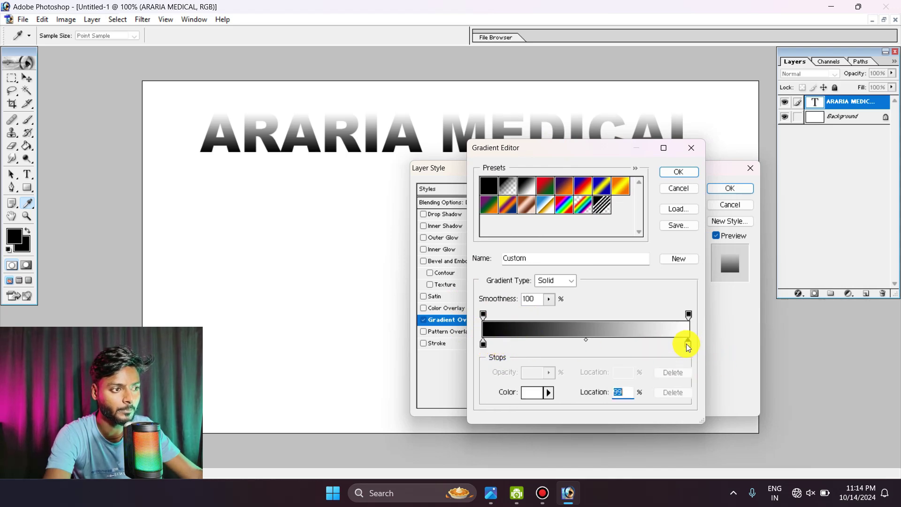
pyautogui.click(528, 392)
pyautogui.click(721, 170)
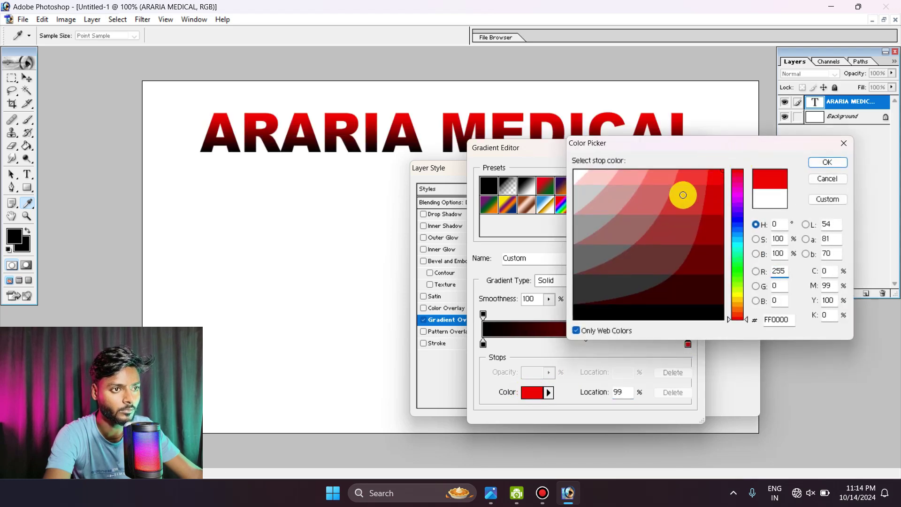
pyautogui.click(835, 162)
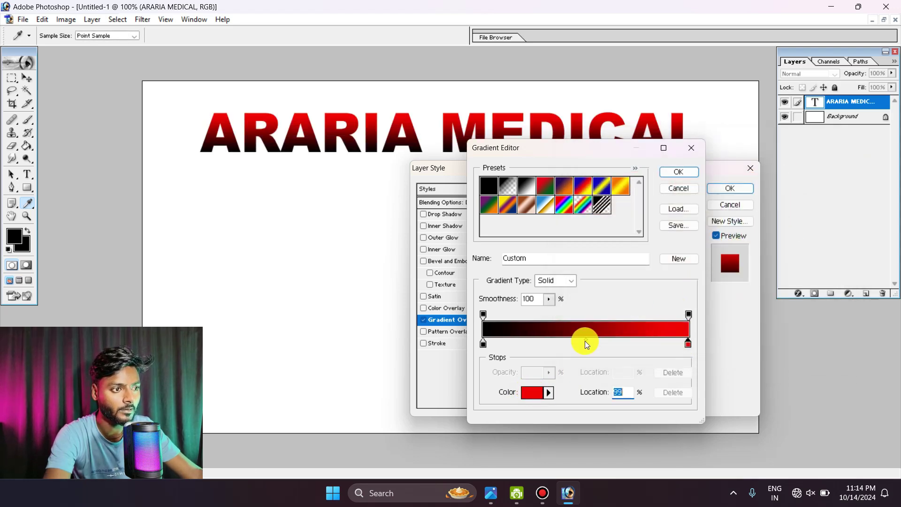
pyautogui.moveTo(584, 340); pyautogui.dragTo(525, 340)
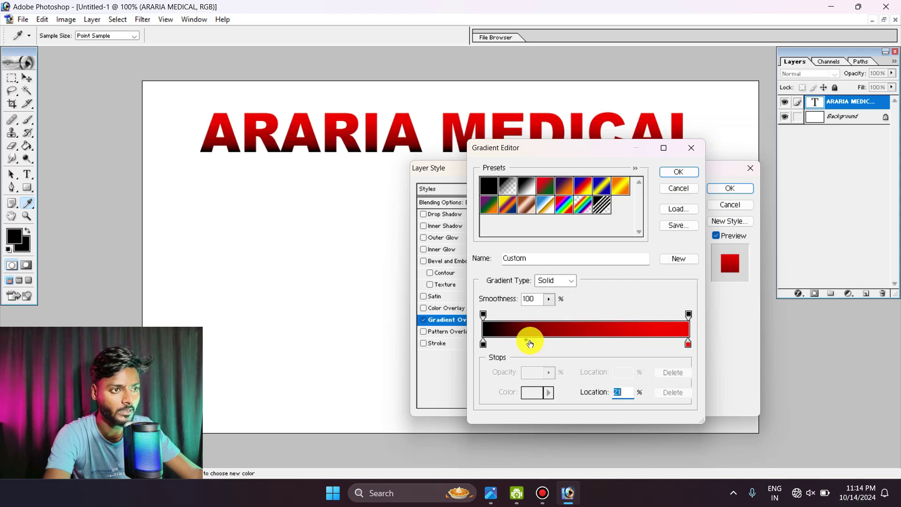
pyautogui.moveTo(687, 344); pyautogui.dragTo(640, 344)
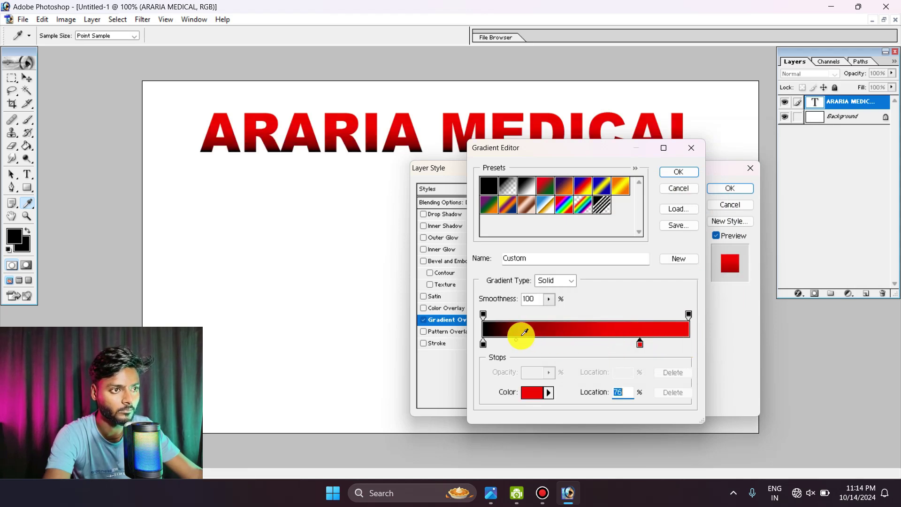
pyautogui.click(537, 340)
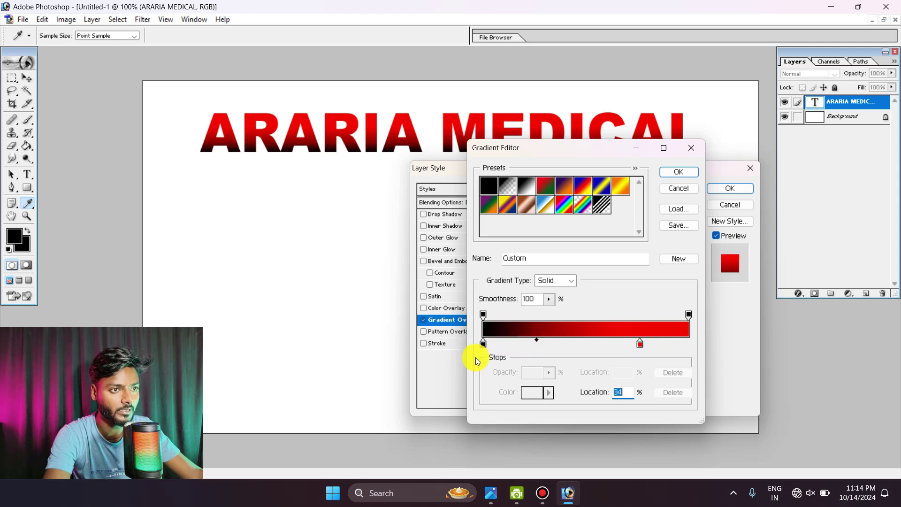
pyautogui.click(671, 172)
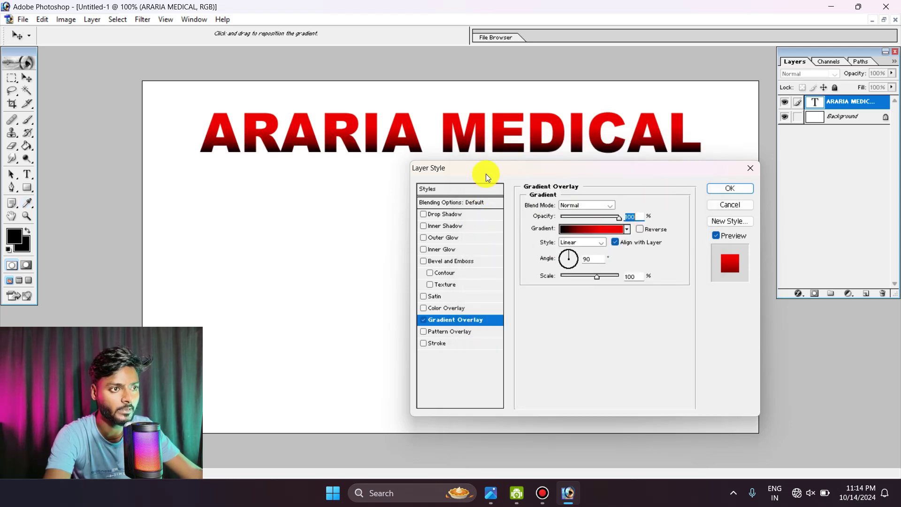
# Give the heading a white outside stroke
pyautogui.moveTo(485, 174); pyautogui.dragTo(497, 177)
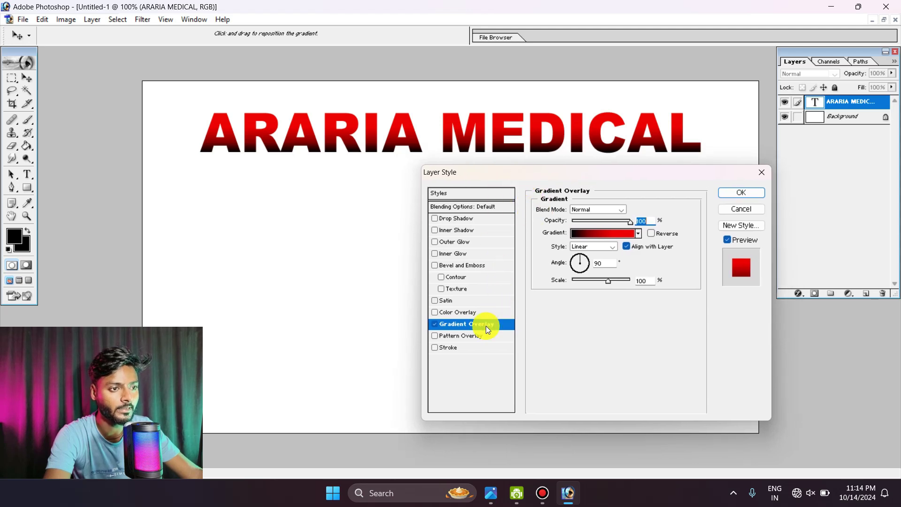
pyautogui.click(451, 348)
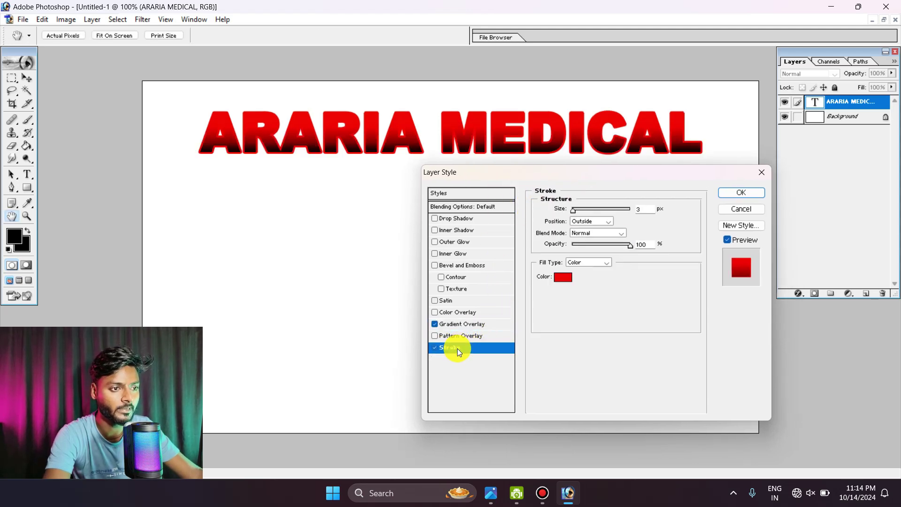
pyautogui.click(562, 277)
pyautogui.moveTo(651, 143); pyautogui.dragTo(570, 181)
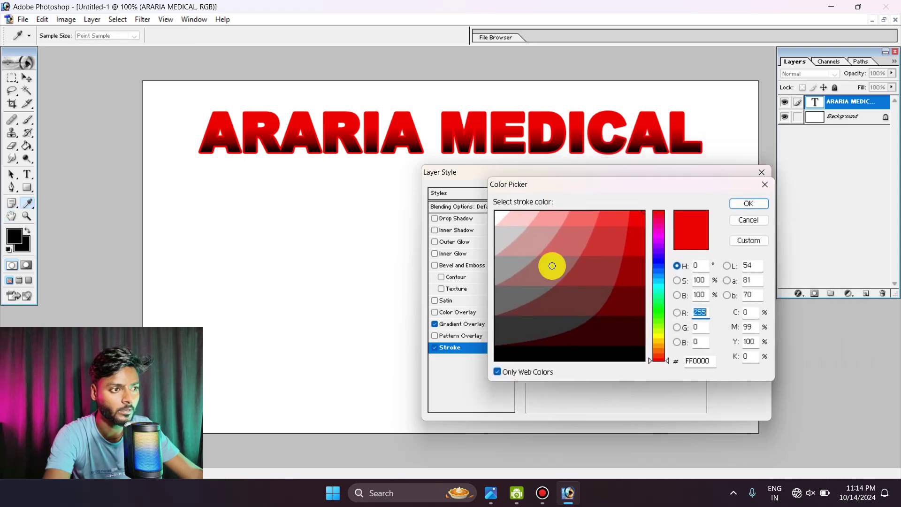
pyautogui.click(515, 374)
pyautogui.click(530, 234)
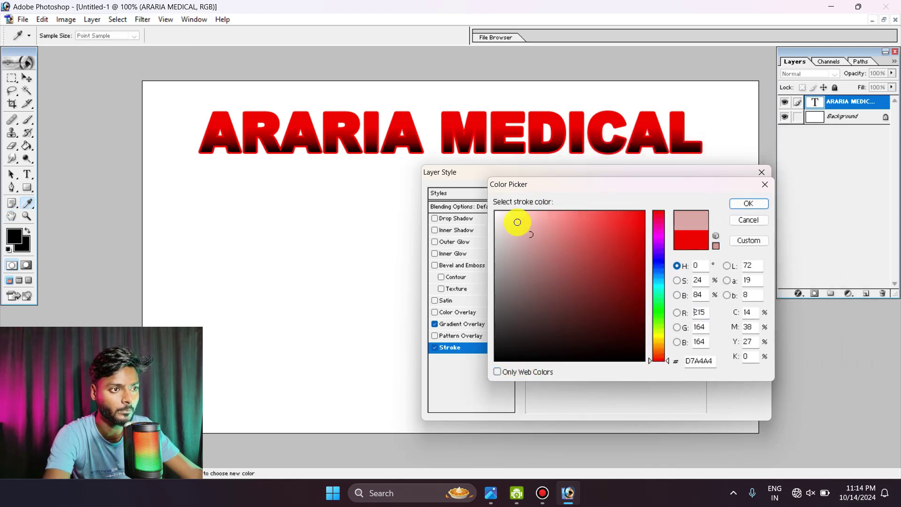
pyautogui.moveTo(517, 222); pyautogui.dragTo(493, 193)
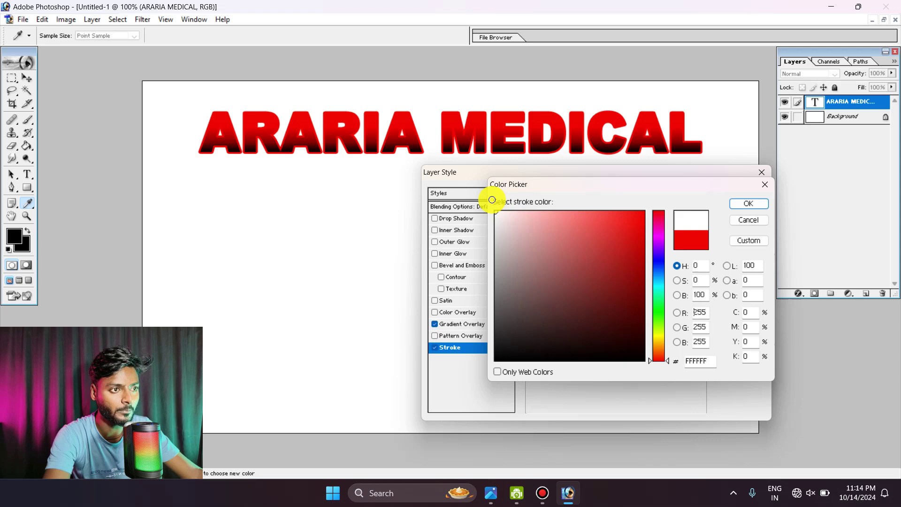
pyautogui.click(746, 203)
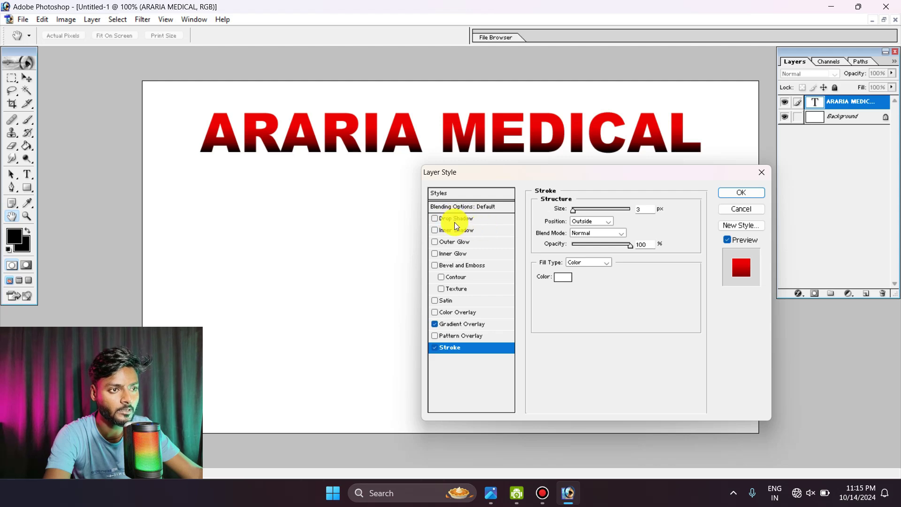
# Add a Normal-blend drop shadow with size 10 px
pyautogui.click(465, 221)
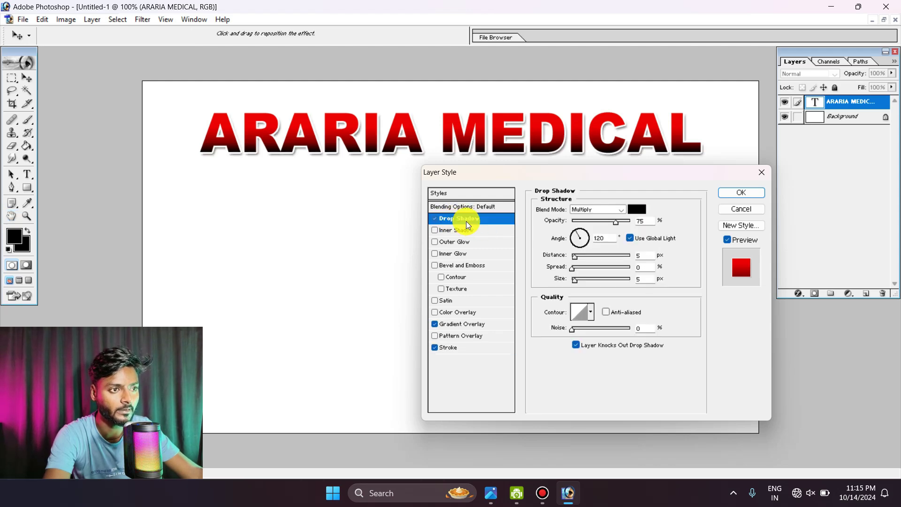
pyautogui.click(597, 209)
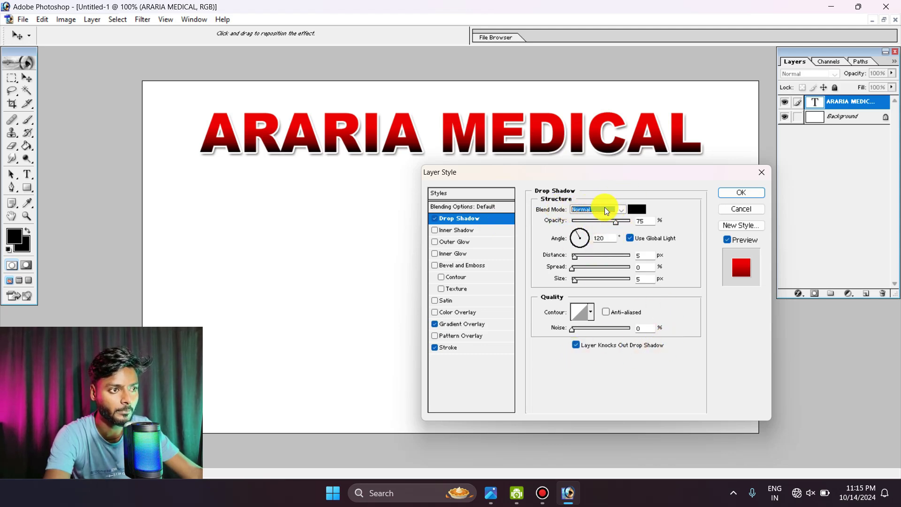
pyautogui.click(605, 208)
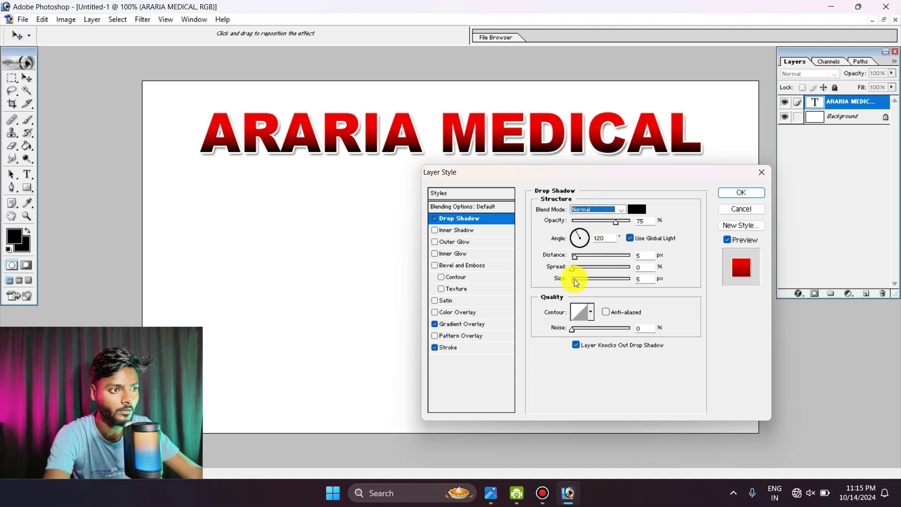
pyautogui.moveTo(573, 279); pyautogui.dragTo(577, 279)
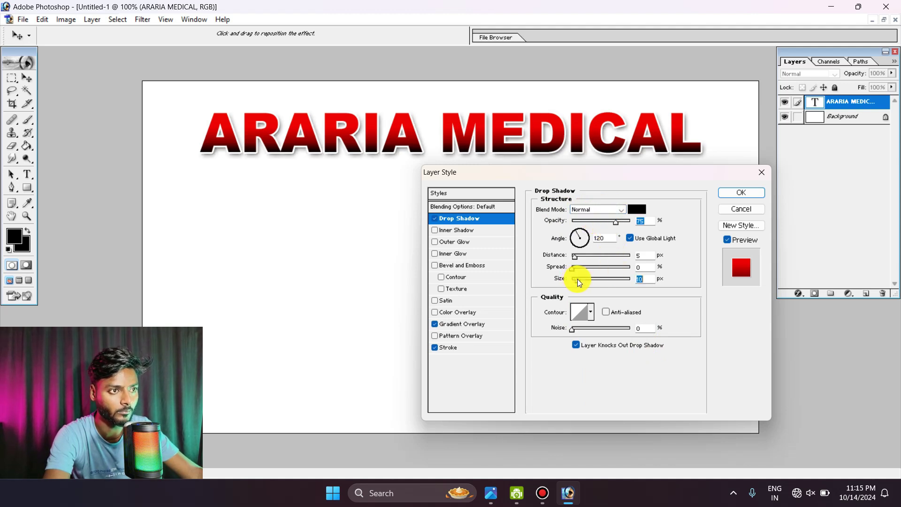
# Apply the heading's layer style and reselect the ARARIA MEDICAL layer
pyautogui.click(736, 194)
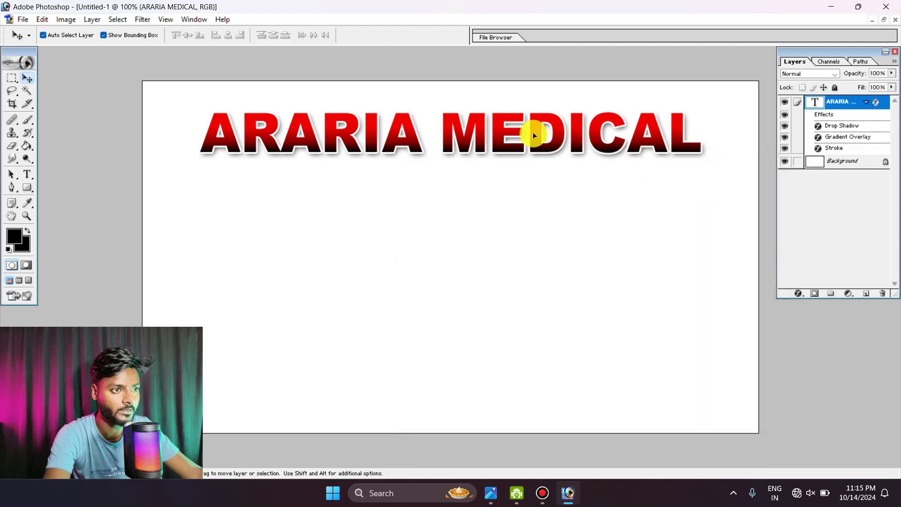
pyautogui.hotkey('ctrl', '0')
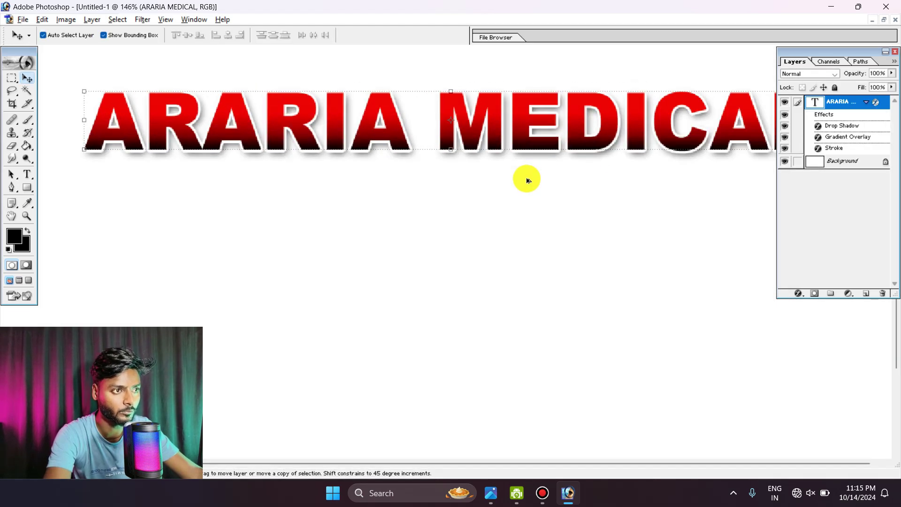
pyautogui.hotkey('ctrl', '-')
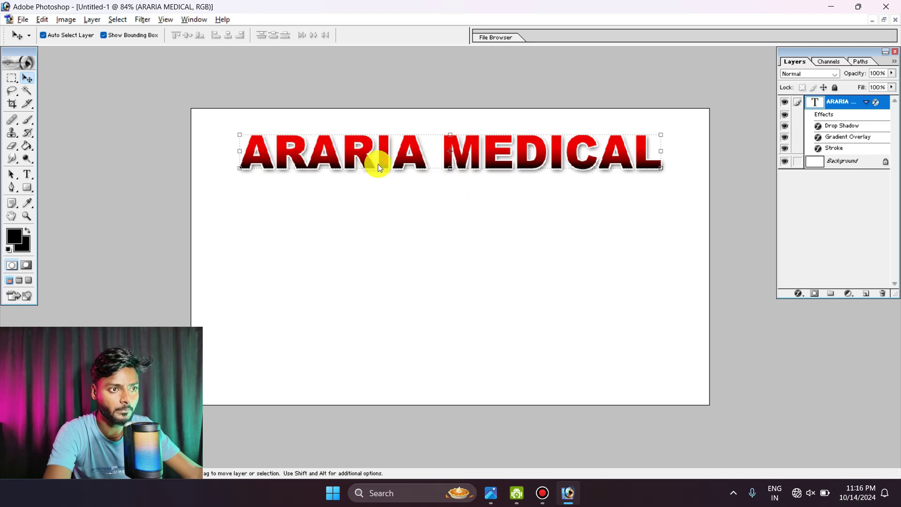
pyautogui.click(382, 152)
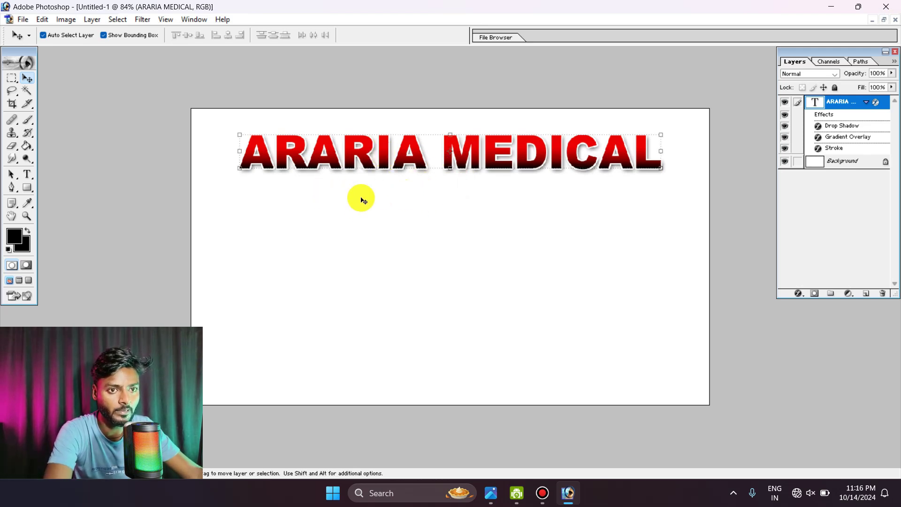
# Paste the tagline 'All Type Medicin available here.' and set it to 10 pt
pyautogui.click(27, 174)
pyautogui.click(303, 281)
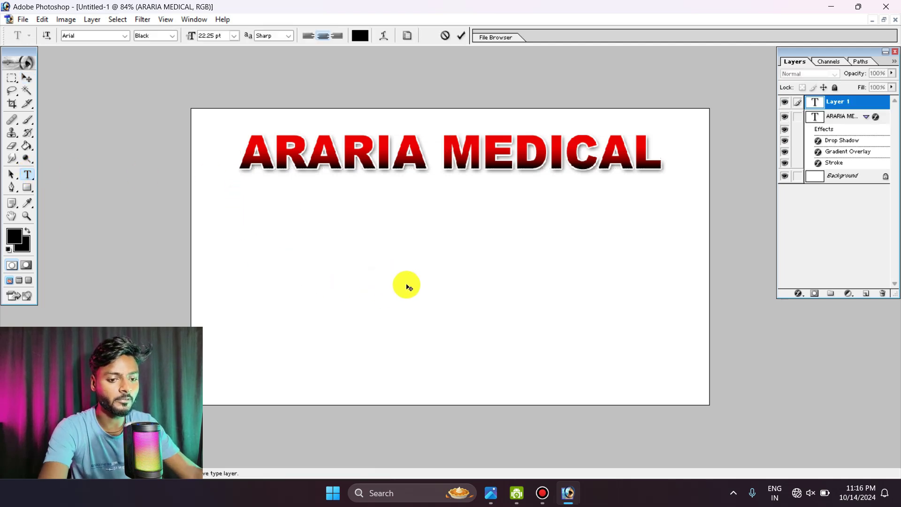
pyautogui.hotkey('ctrl', 'v')
pyautogui.hotkey('ctrl', 'a')
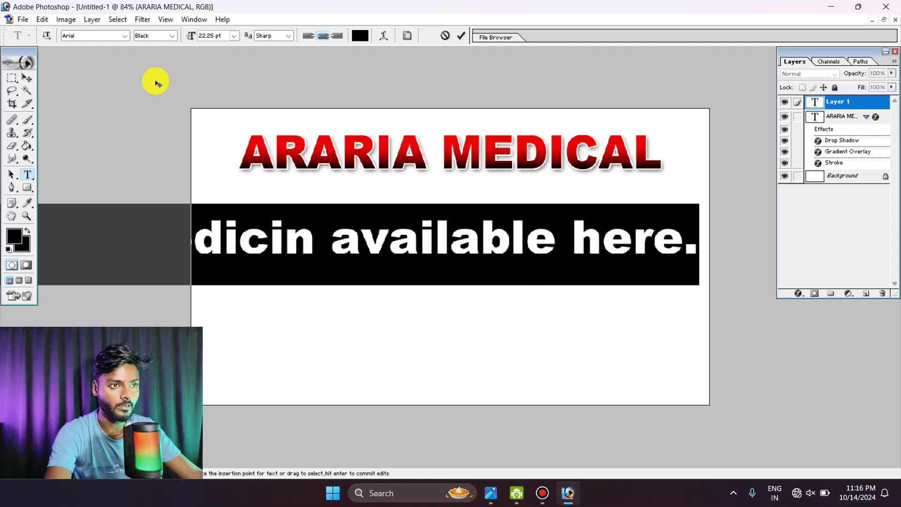
pyautogui.click(234, 36)
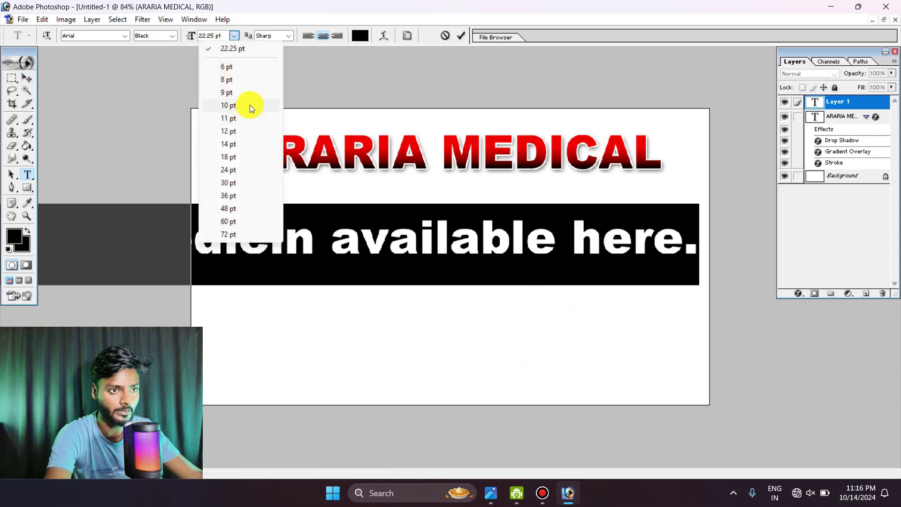
pyautogui.click(250, 105)
# Place the tagline beneath the heading and narrow it to about 91% width
pyautogui.moveTo(634, 266); pyautogui.dragTo(643, 241)
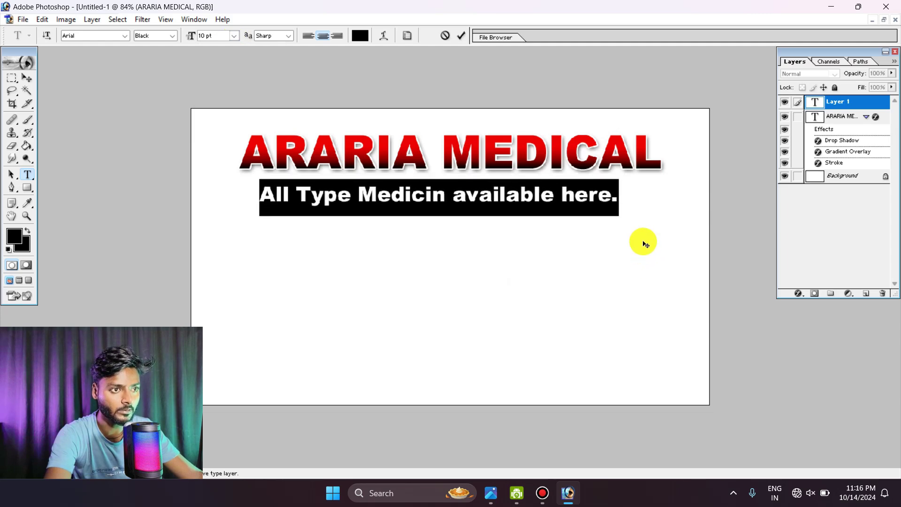
pyautogui.click(635, 209)
pyautogui.click(27, 78)
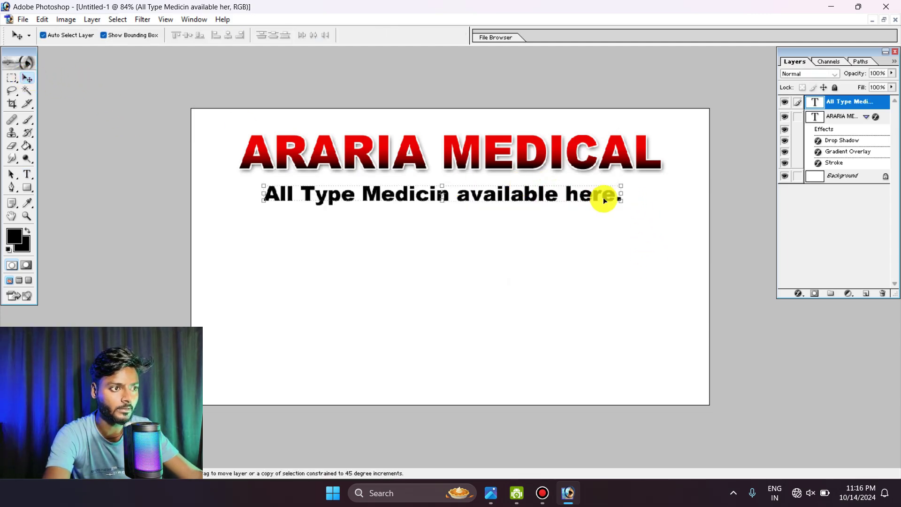
pyautogui.moveTo(623, 193); pyautogui.dragTo(605, 193)
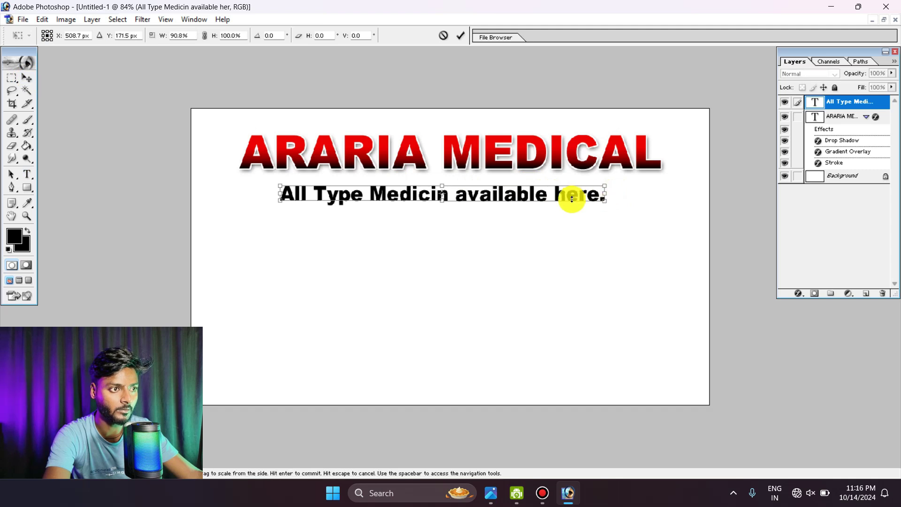
pyautogui.press('Return')
pyautogui.click(461, 256)
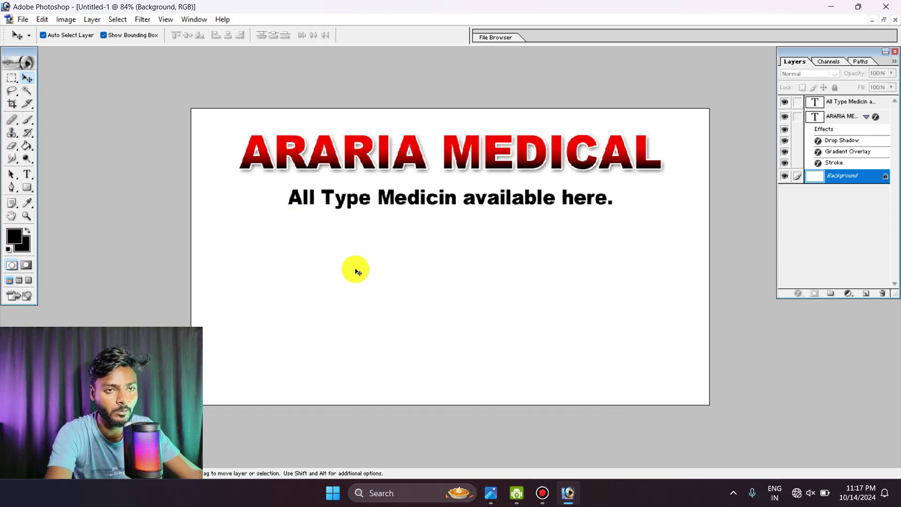
# Open the medicine screenshot, copy its picture onto the card, and close the screenshot
pyautogui.click(21, 19)
pyautogui.click(61, 47)
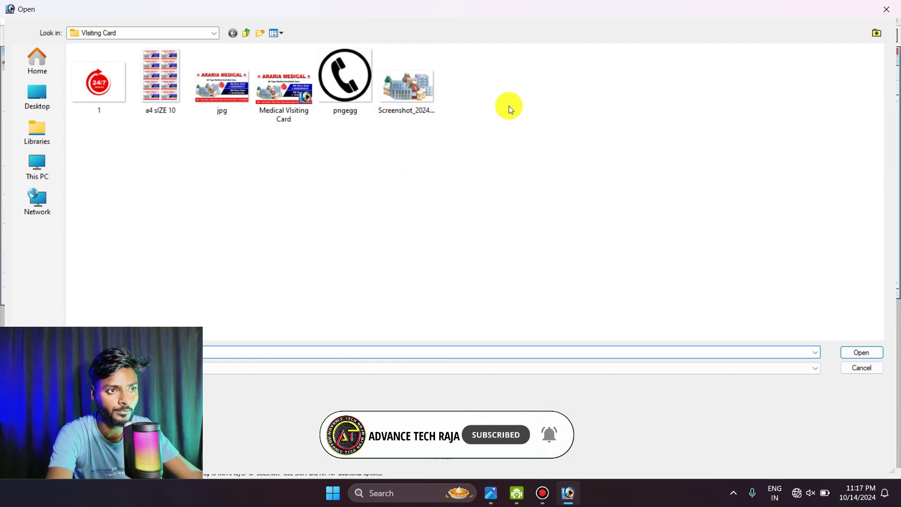
pyautogui.click(406, 87)
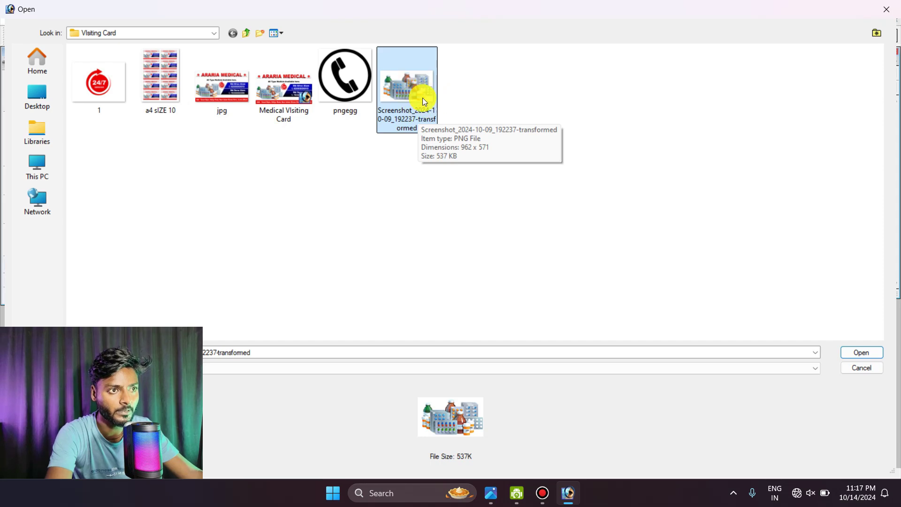
pyautogui.click(861, 356)
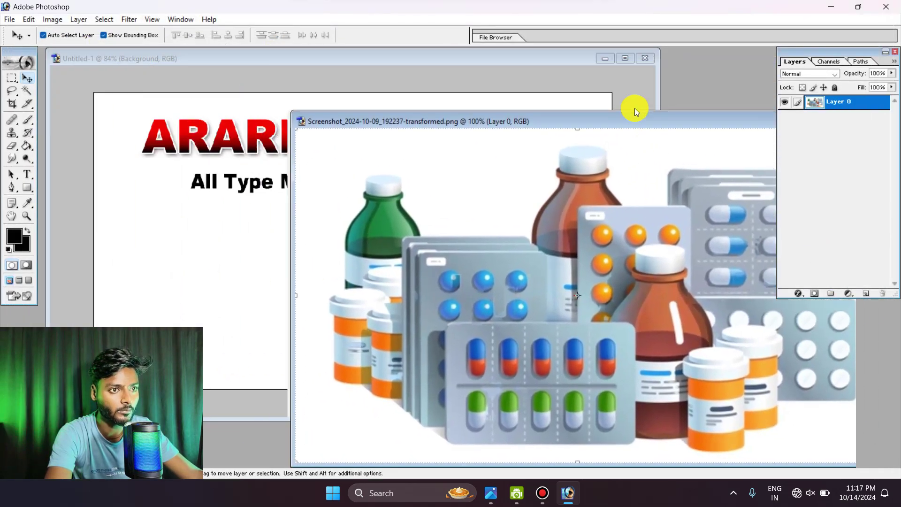
pyautogui.moveTo(634, 111); pyautogui.dragTo(630, 80)
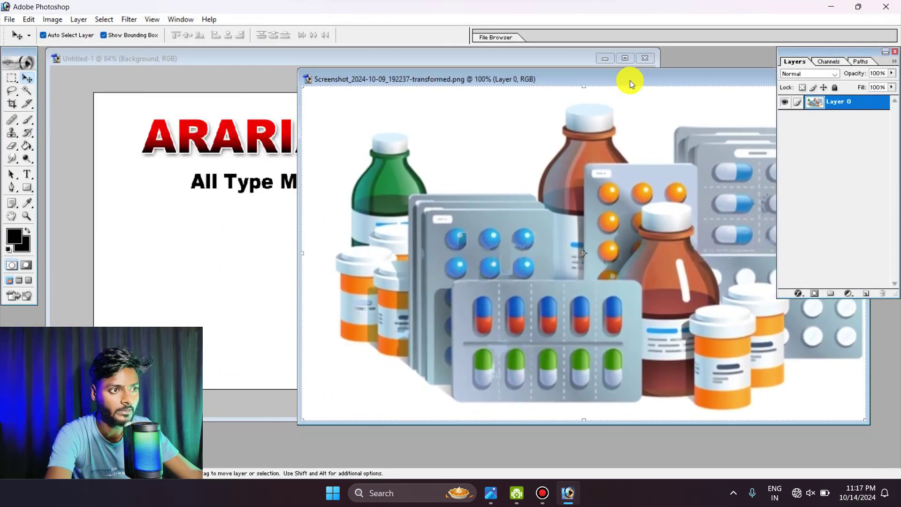
pyautogui.moveTo(636, 137)
pyautogui.mouseDown()
pyautogui.moveTo(258, 247)
pyautogui.moveTo(242, 237)
pyautogui.mouseUp()
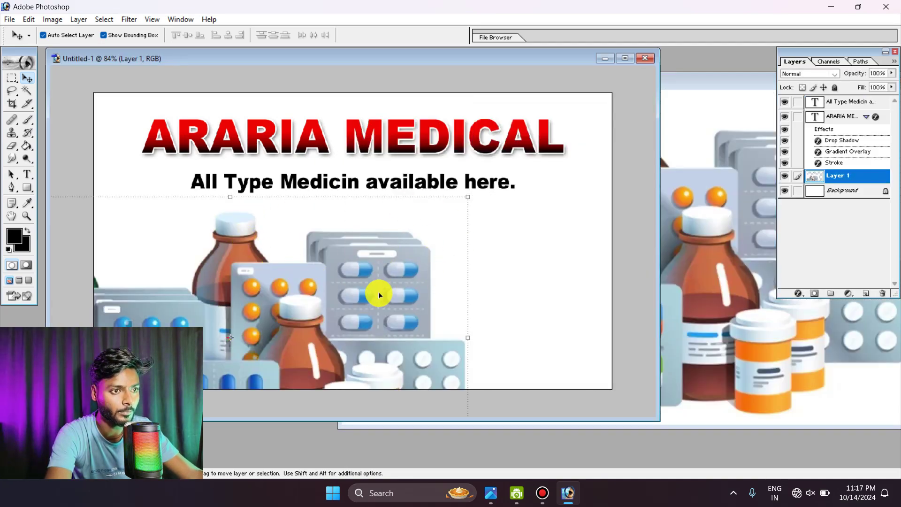
pyautogui.click(675, 126)
pyautogui.moveTo(717, 89); pyautogui.dragTo(382, 131)
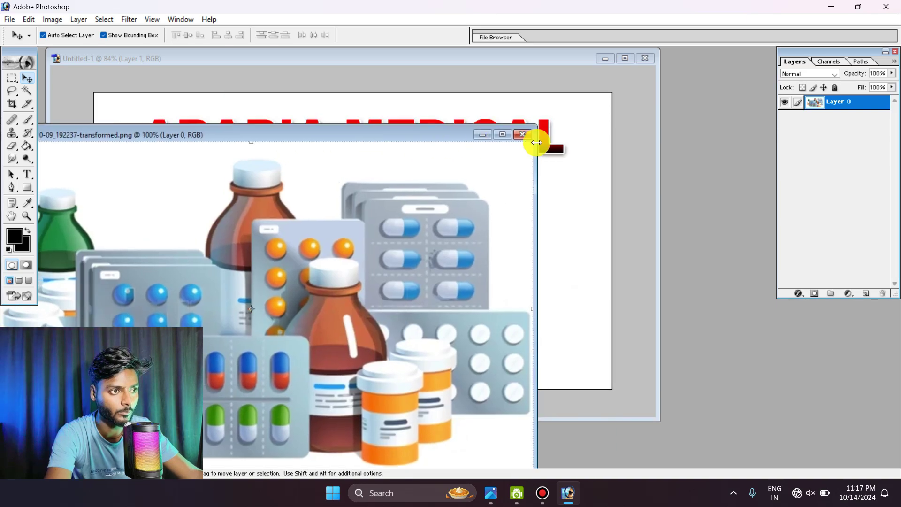
pyautogui.click(522, 134)
pyautogui.click(625, 59)
# Scale the medicine picture to about 40% and place it at the lower left
pyautogui.moveTo(555, 165); pyautogui.dragTo(460, 235)
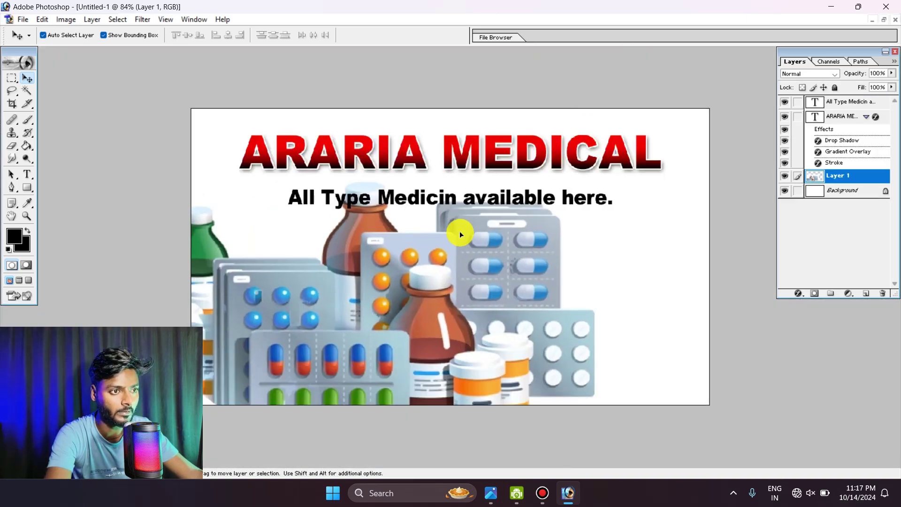
pyautogui.moveTo(599, 119); pyautogui.dragTo(485, 233)
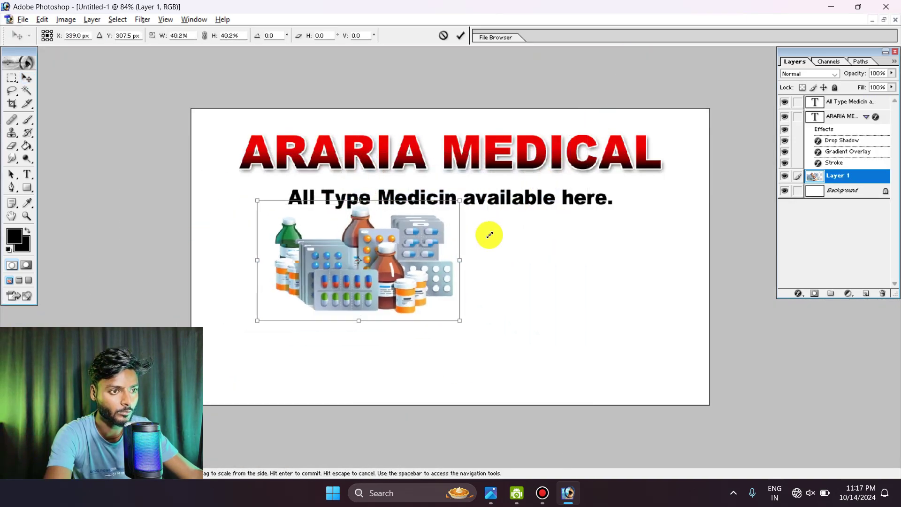
pyautogui.press('Return')
pyautogui.moveTo(432, 251); pyautogui.dragTo(380, 283)
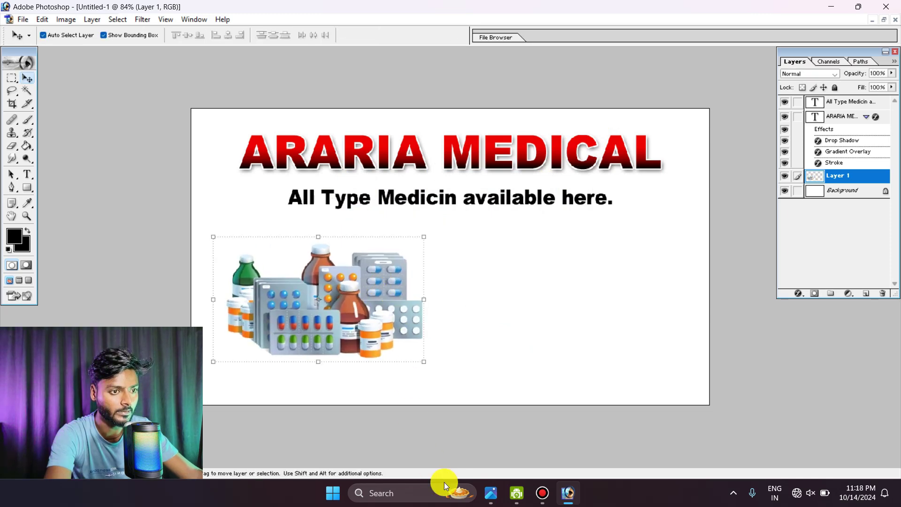
pyautogui.moveTo(426, 362); pyautogui.dragTo(450, 370)
pyautogui.press('Return')
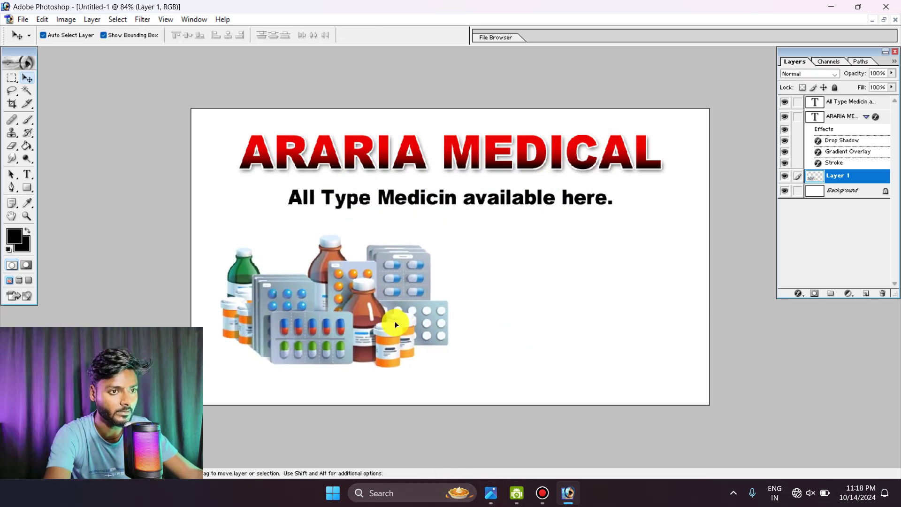
pyautogui.click(583, 327)
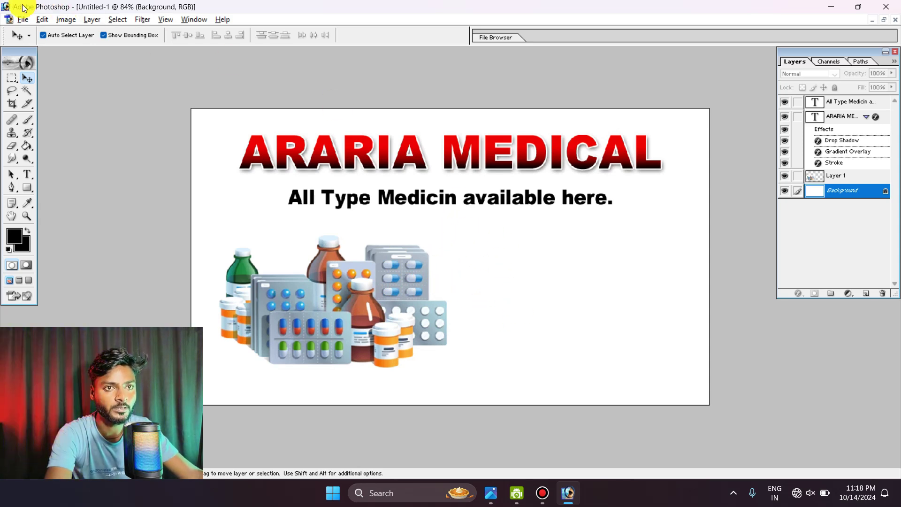
# Open 1.png, bring the 24/7 SERVICE logo onto the card, and close 1.png
pyautogui.click(21, 19)
pyautogui.click(46, 45)
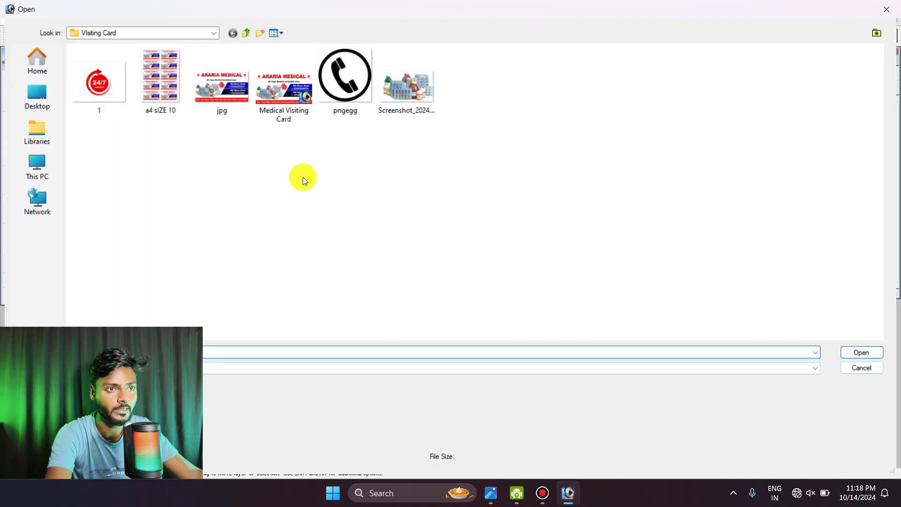
pyautogui.click(108, 84)
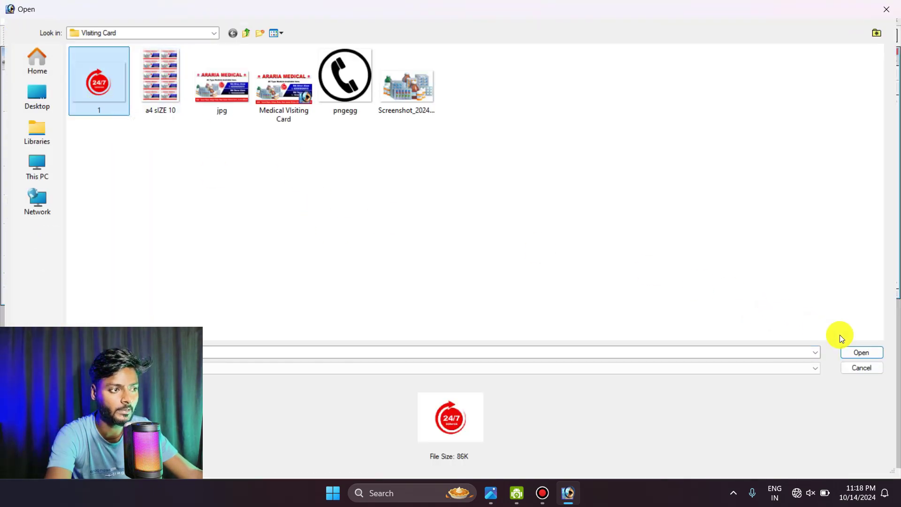
pyautogui.click(860, 352)
pyautogui.moveTo(412, 73); pyautogui.dragTo(755, 80)
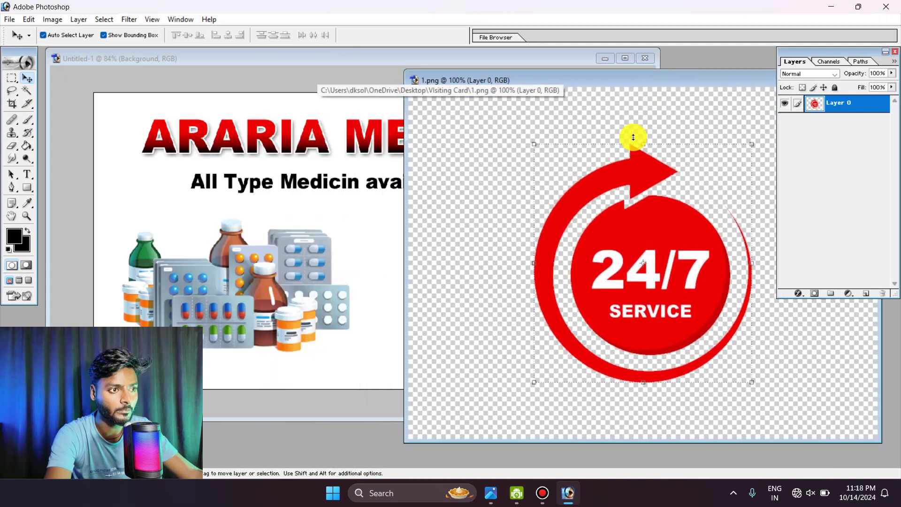
pyautogui.moveTo(616, 173)
pyautogui.mouseDown()
pyautogui.moveTo(350, 207)
pyautogui.moveTo(362, 226)
pyautogui.mouseUp()
pyautogui.click(725, 124)
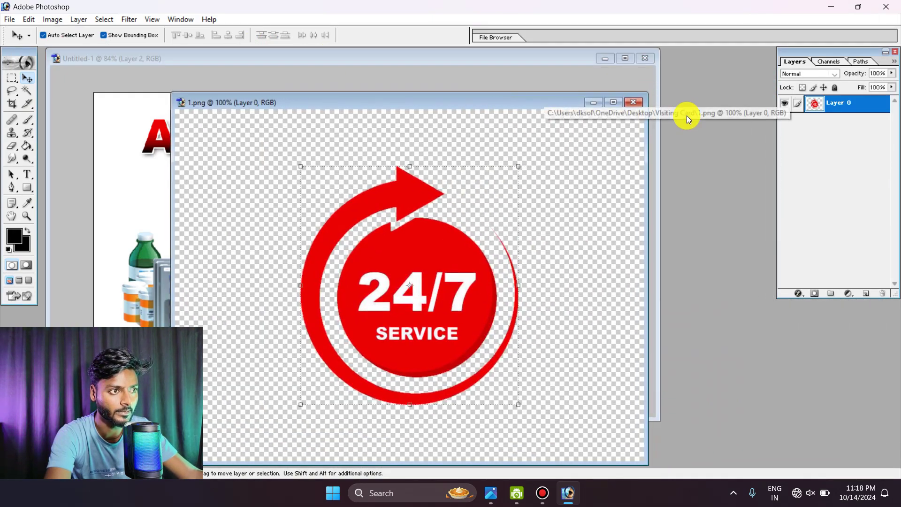
pyautogui.click(640, 93)
pyautogui.click(625, 58)
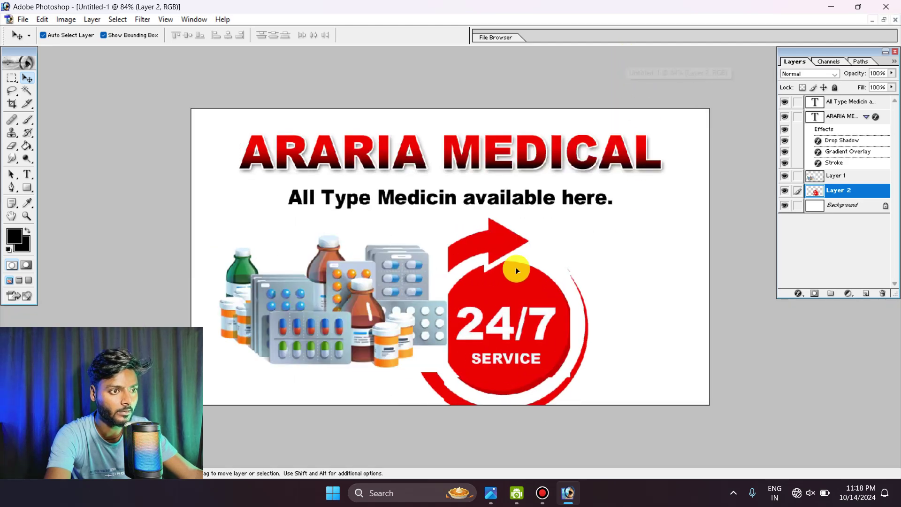
# Move the logo layer above Layer 1, then shrink the logo and place it beside the medicines
pyautogui.moveTo(514, 294)
pyautogui.mouseDown()
pyautogui.moveTo(485, 246)
pyautogui.moveTo(507, 257)
pyautogui.moveTo(500, 250)
pyautogui.mouseUp()
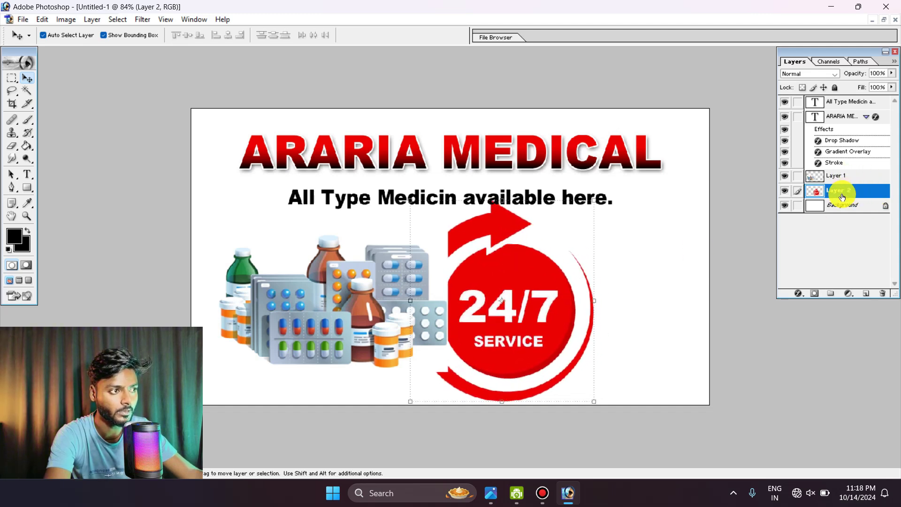
pyautogui.moveTo(835, 193); pyautogui.dragTo(834, 170)
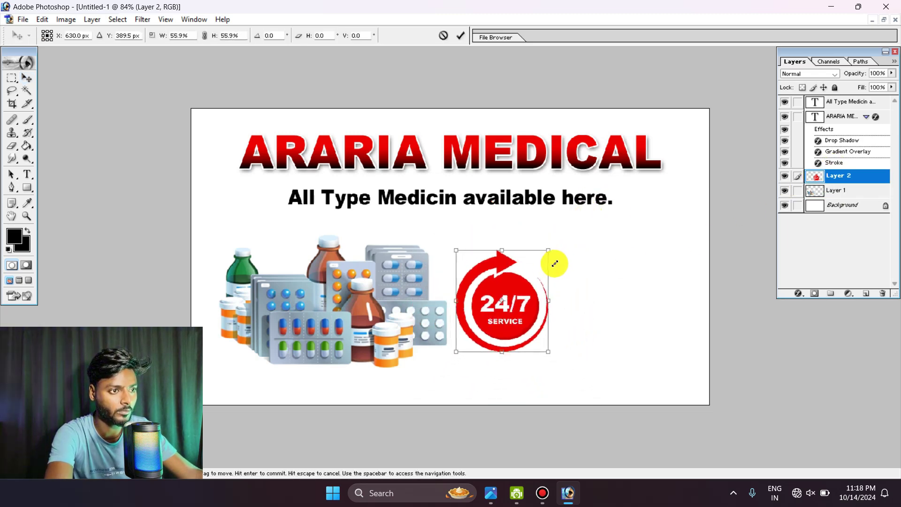
pyautogui.moveTo(594, 199)
pyautogui.mouseDown()
pyautogui.moveTo(547, 264)
pyautogui.moveTo(501, 267)
pyautogui.moveTo(485, 250)
pyautogui.mouseUp()
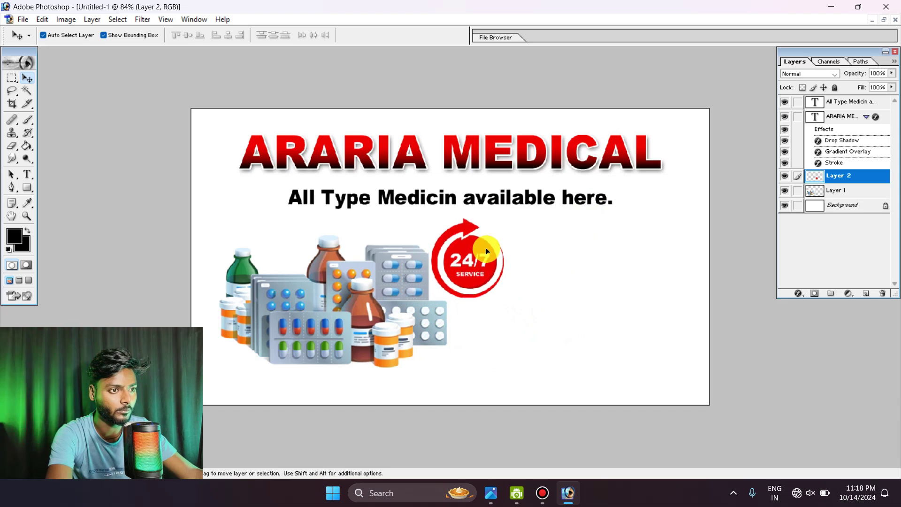
pyautogui.click(511, 262)
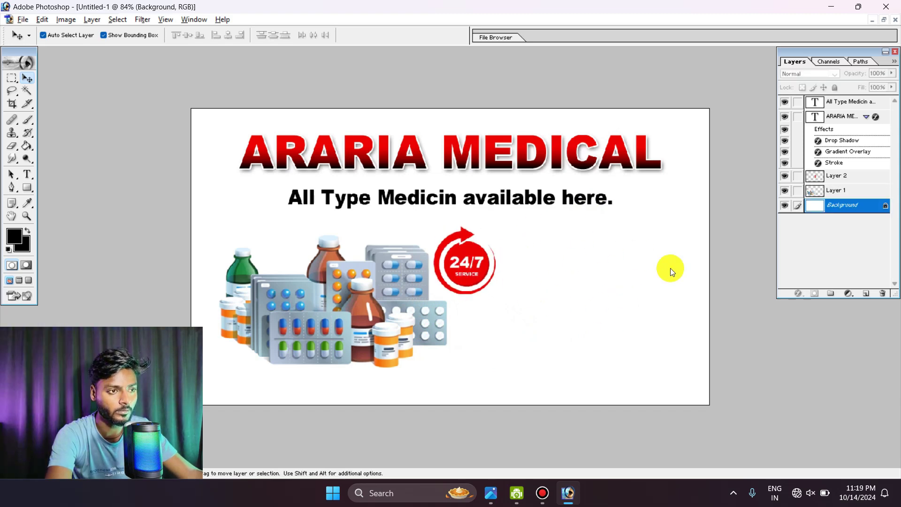
pyautogui.hotkey('ctrl', '0')
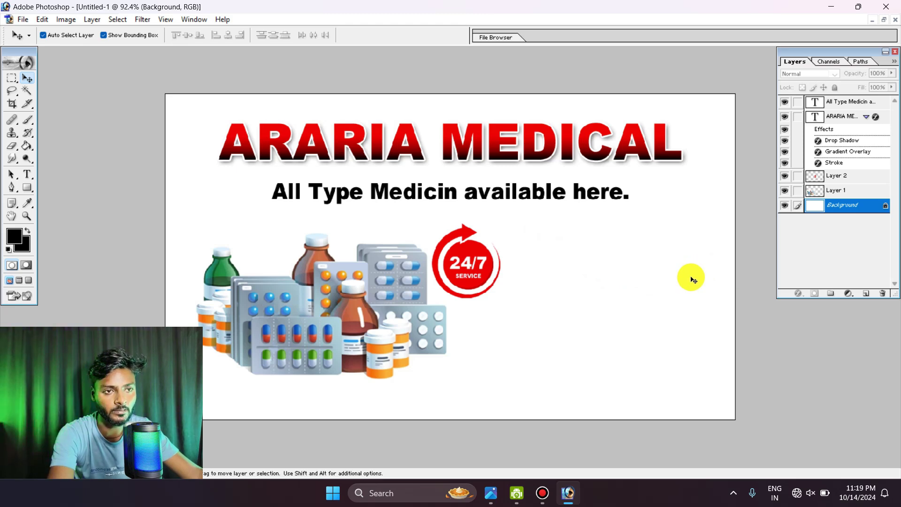
# Draw a black filled rectangle shape layer to the right of the 24/7 logo
pyautogui.click(30, 184)
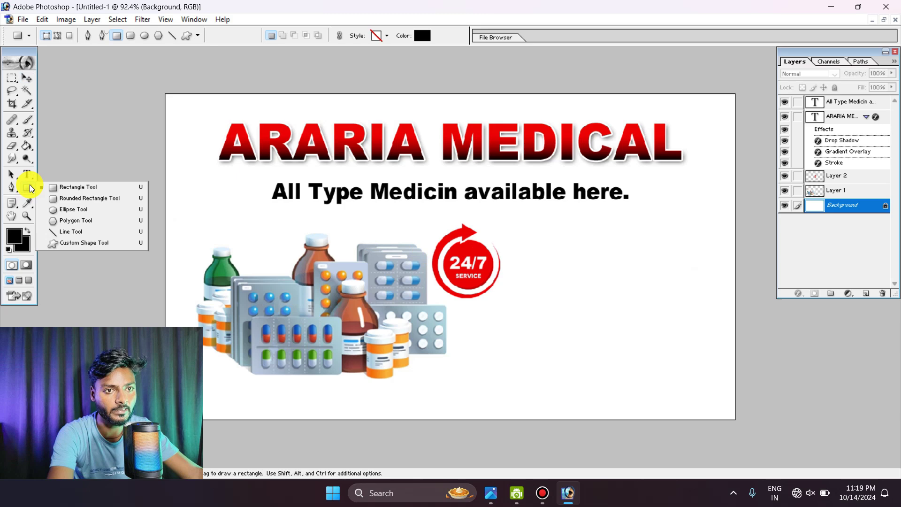
pyautogui.click(91, 187)
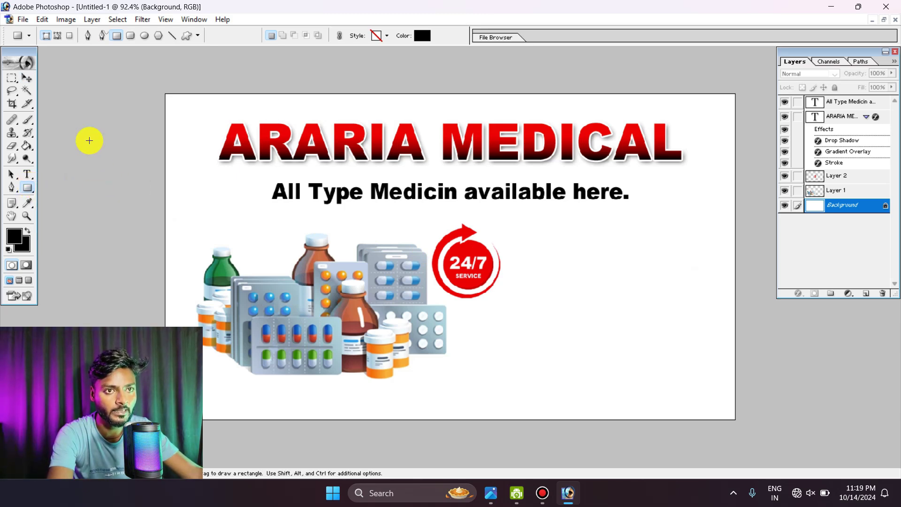
pyautogui.click(46, 37)
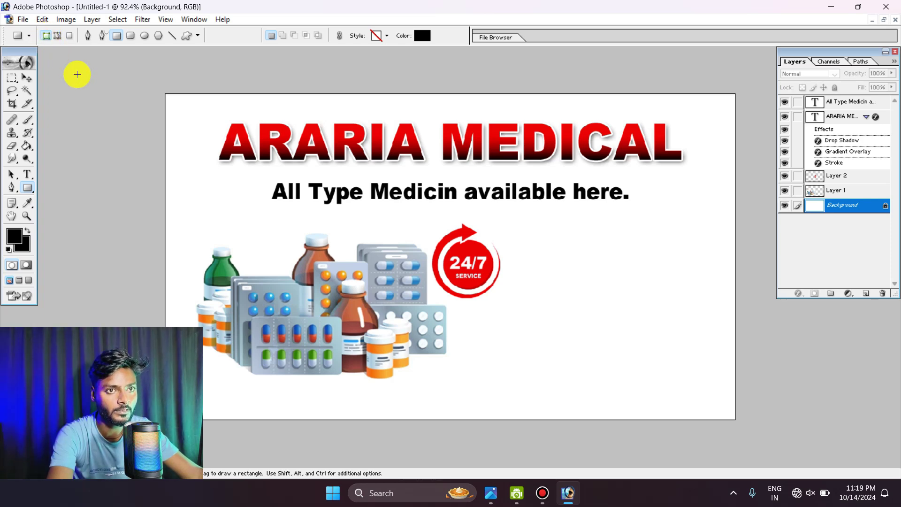
pyautogui.moveTo(520, 237)
pyautogui.mouseDown()
pyautogui.moveTo(736, 325)
pyautogui.moveTo(736, 364)
pyautogui.mouseUp()
pyautogui.press('v')
pyautogui.moveTo(579, 283); pyautogui.dragTo(579, 277)
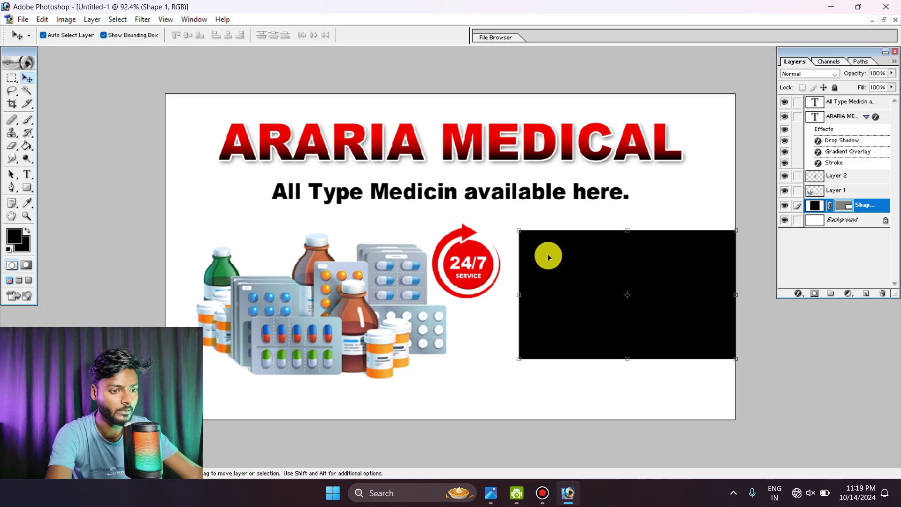
pyautogui.scroll(3, 547, 254)
pyautogui.scroll(-2, 559, 254)
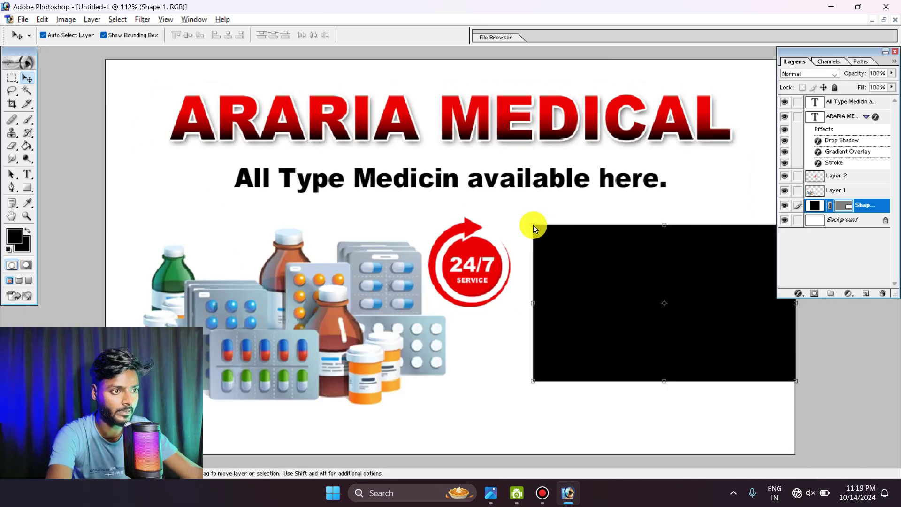
# Skew the rectangle's left corners so its slanted edge starts beside the 24/7 logo
pyautogui.hotkey('ctrl', 't')
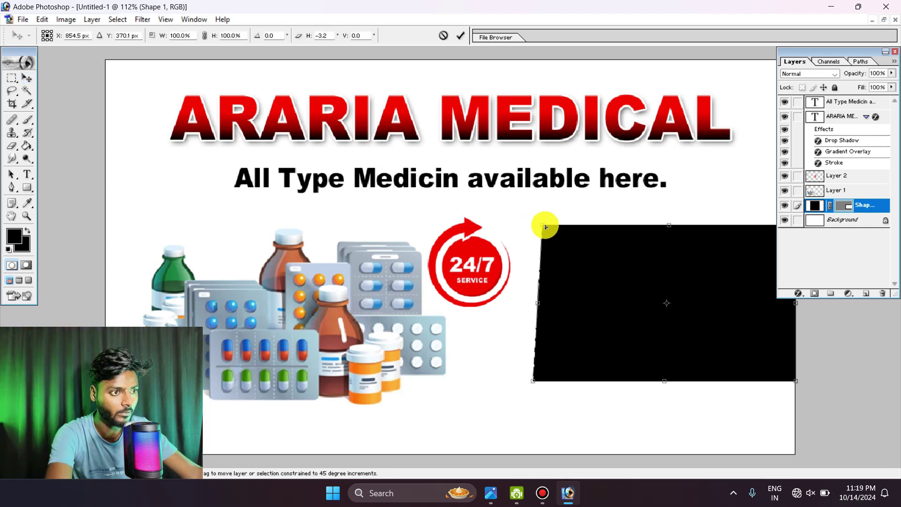
pyautogui.moveTo(533, 225); pyautogui.dragTo(661, 242)
pyautogui.moveTo(535, 384); pyautogui.dragTo(448, 371)
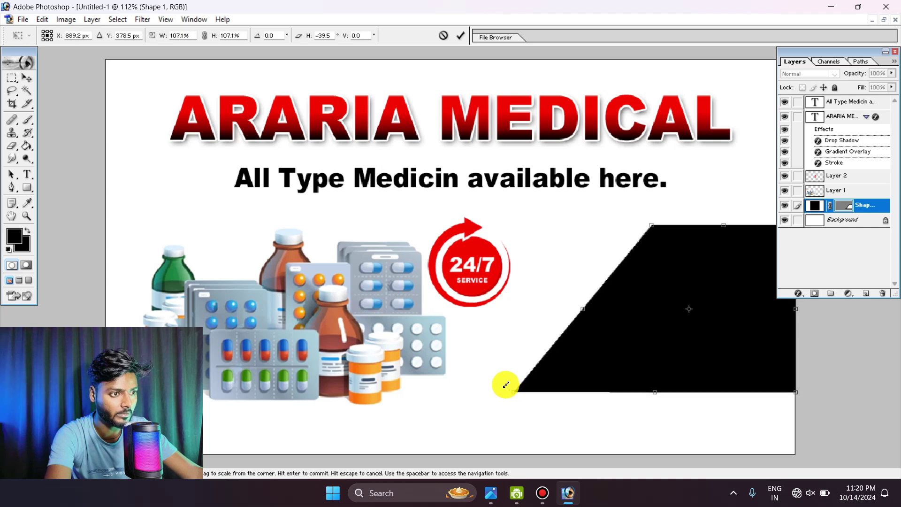
pyautogui.press('Return')
pyautogui.click(617, 418)
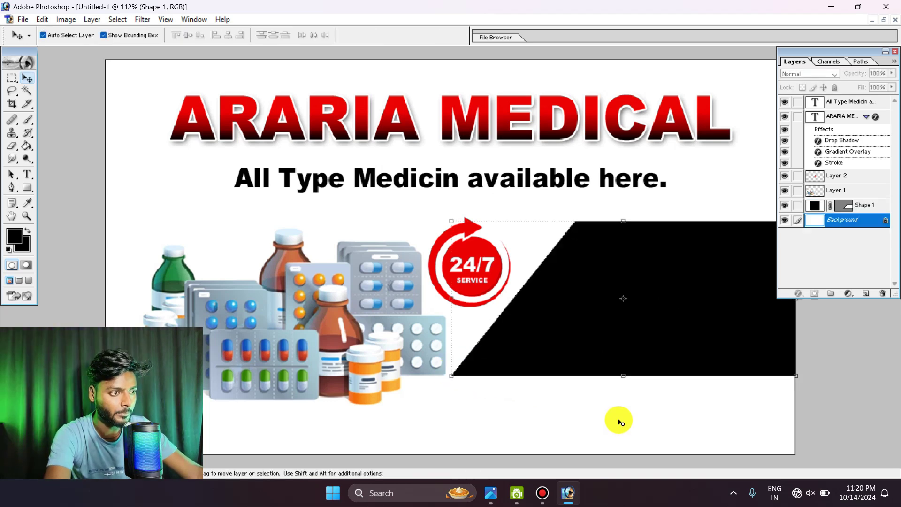
pyautogui.hotkey('ctrl', '0')
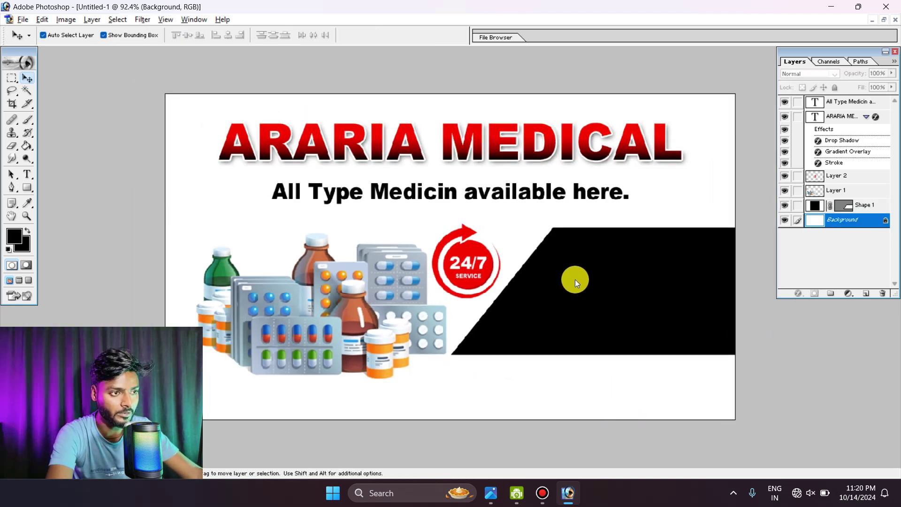
pyautogui.moveTo(523, 298); pyautogui.dragTo(520, 297)
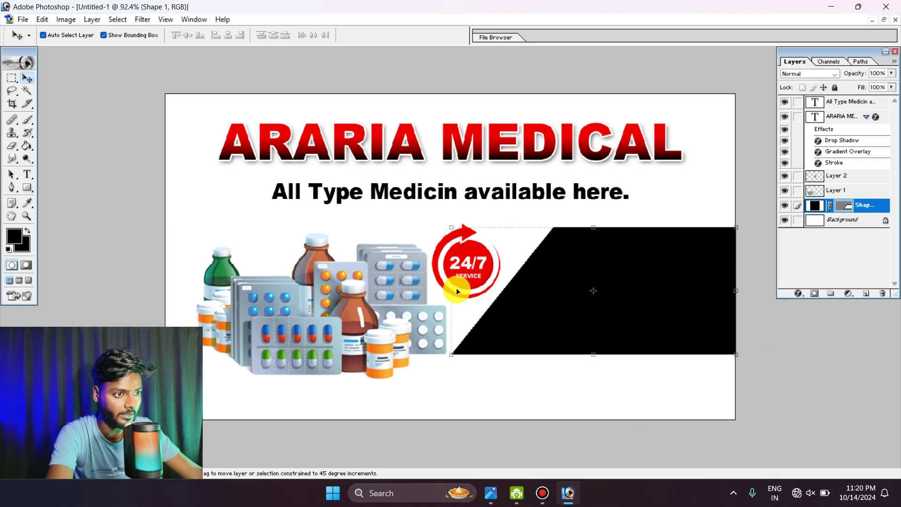
pyautogui.click(551, 308)
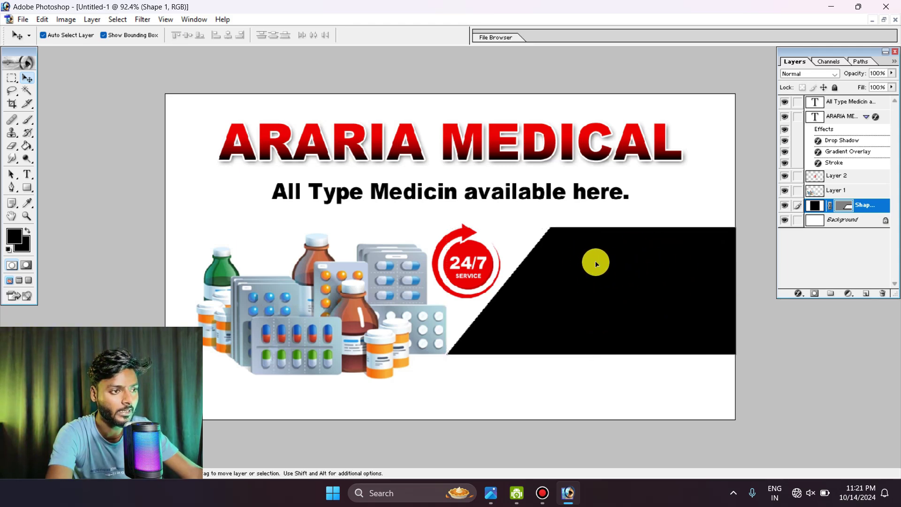
# Add a Gradient Overlay to Shape 1 through its Blending Options
pyautogui.rightClick(872, 207)
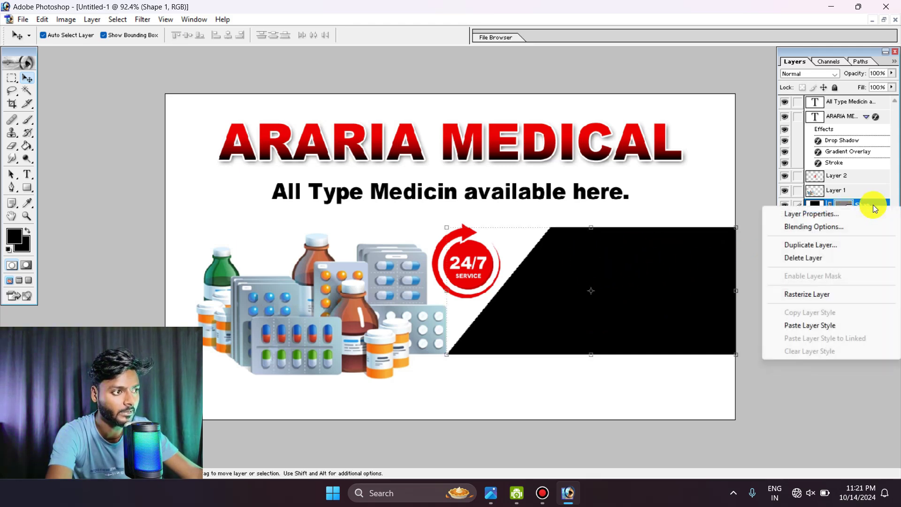
pyautogui.click(826, 228)
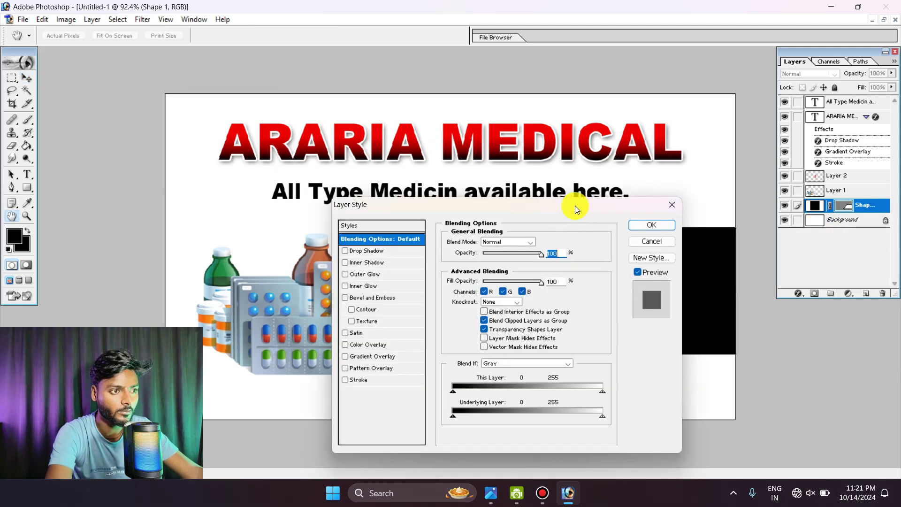
pyautogui.moveTo(545, 206); pyautogui.dragTo(341, 89)
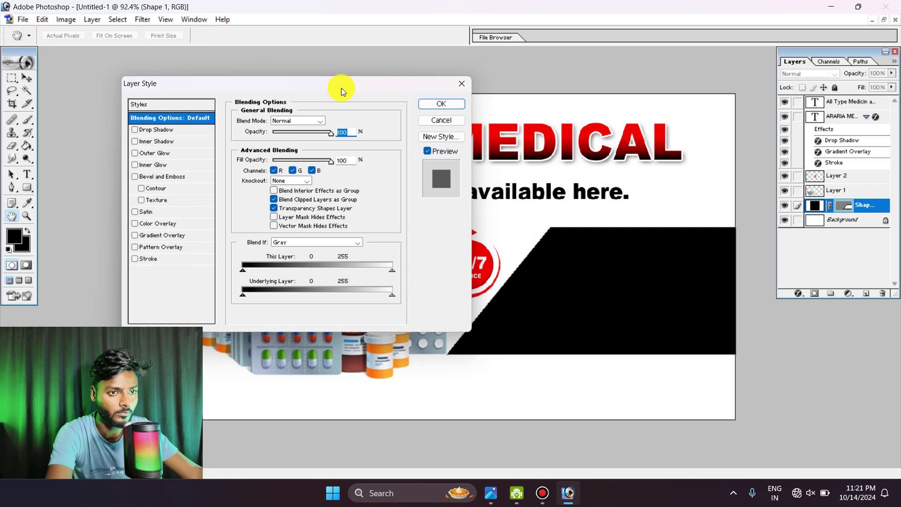
pyautogui.click(160, 235)
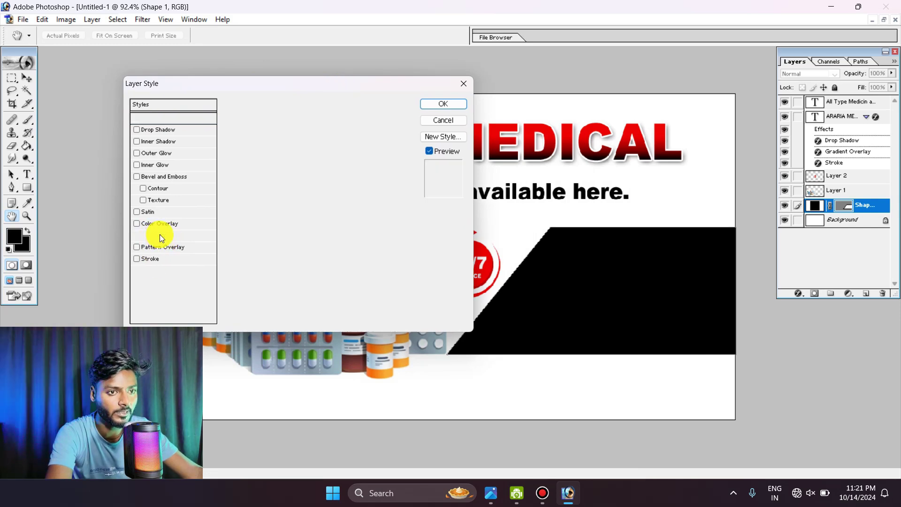
pyautogui.click(308, 145)
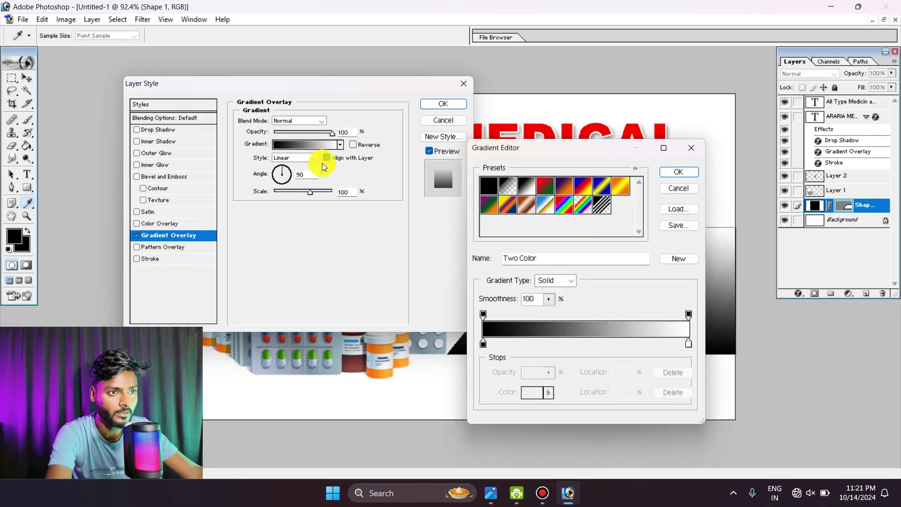
pyautogui.moveTo(567, 149); pyautogui.dragTo(312, 106)
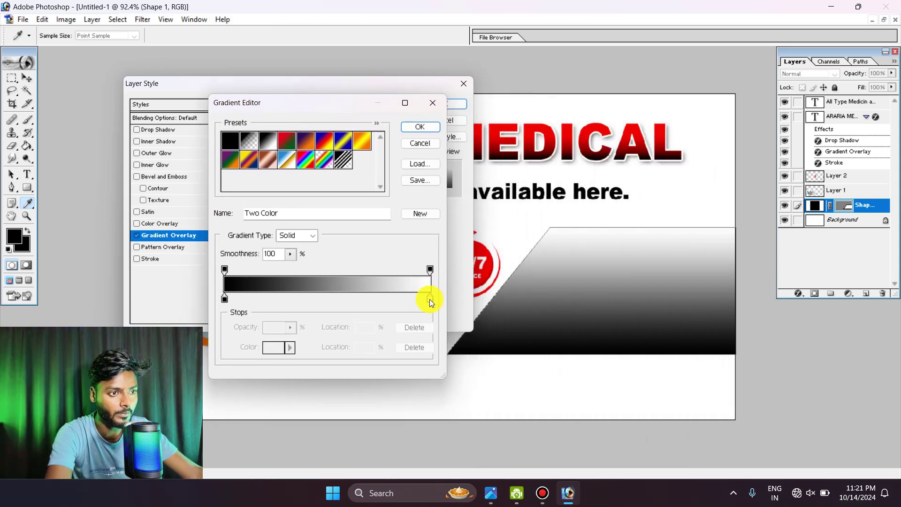
# Make the gradient black to bright blue 0024FF, blue stop at 73%, midpoint 39%
pyautogui.click(430, 299)
pyautogui.click(272, 346)
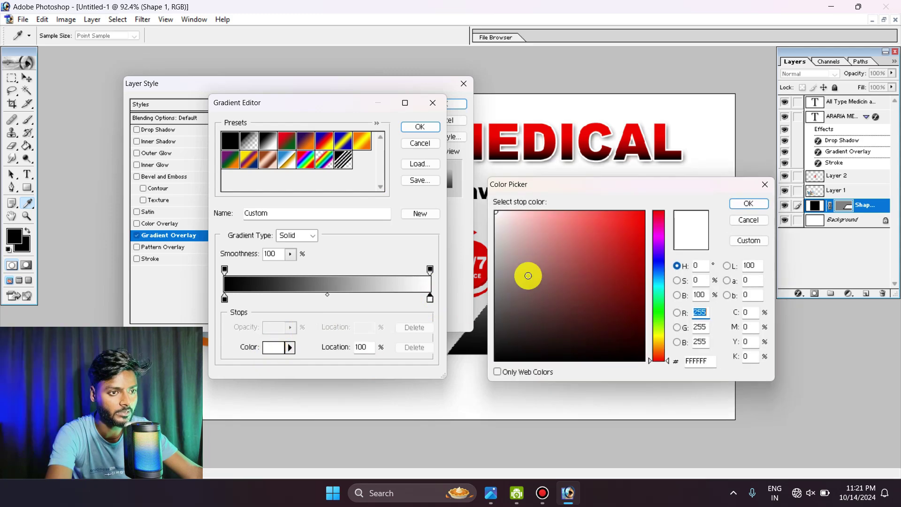
pyautogui.moveTo(586, 185); pyautogui.dragTo(285, 140)
pyautogui.moveTo(361, 210); pyautogui.dragTo(362, 212)
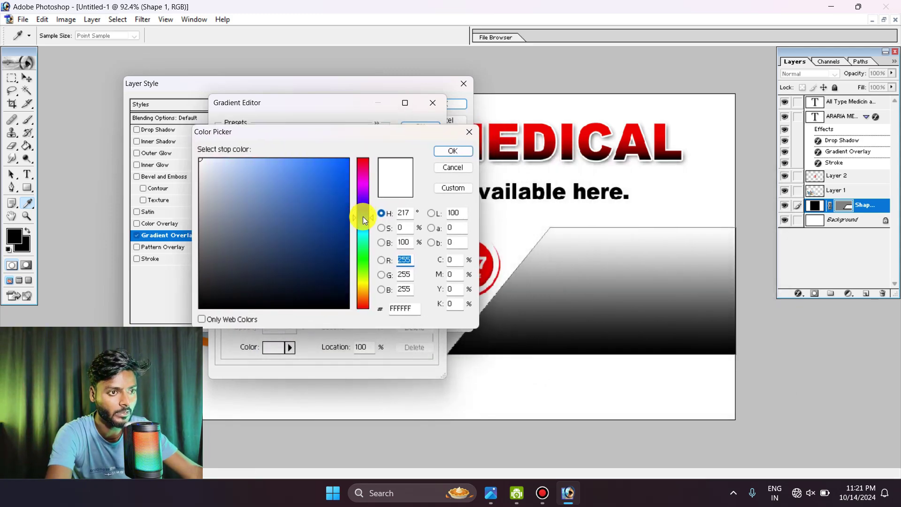
pyautogui.click(348, 160)
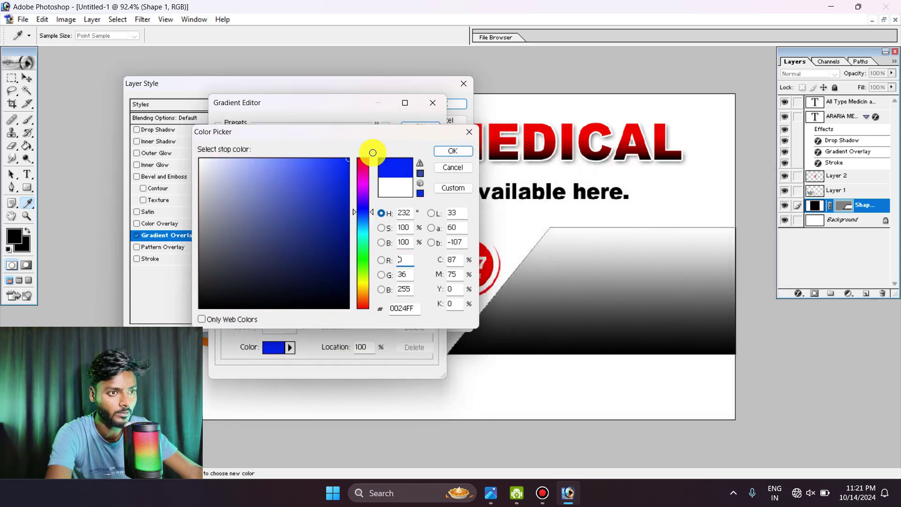
pyautogui.click(446, 151)
pyautogui.moveTo(326, 295); pyautogui.dragTo(281, 295)
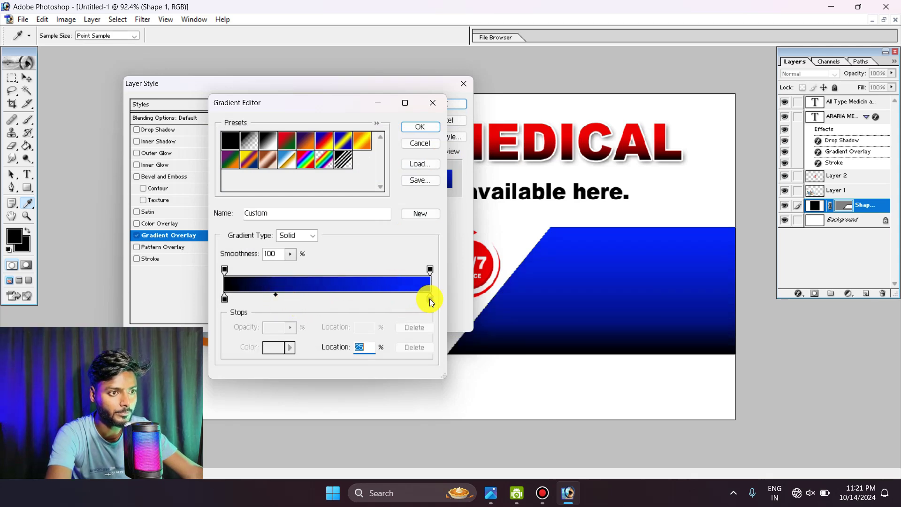
pyautogui.moveTo(430, 298); pyautogui.dragTo(373, 298)
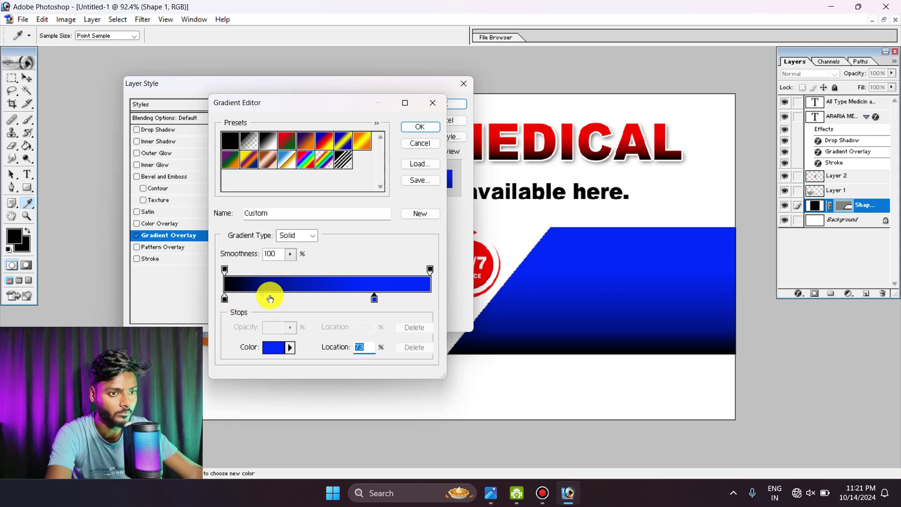
pyautogui.moveTo(263, 295); pyautogui.dragTo(291, 295)
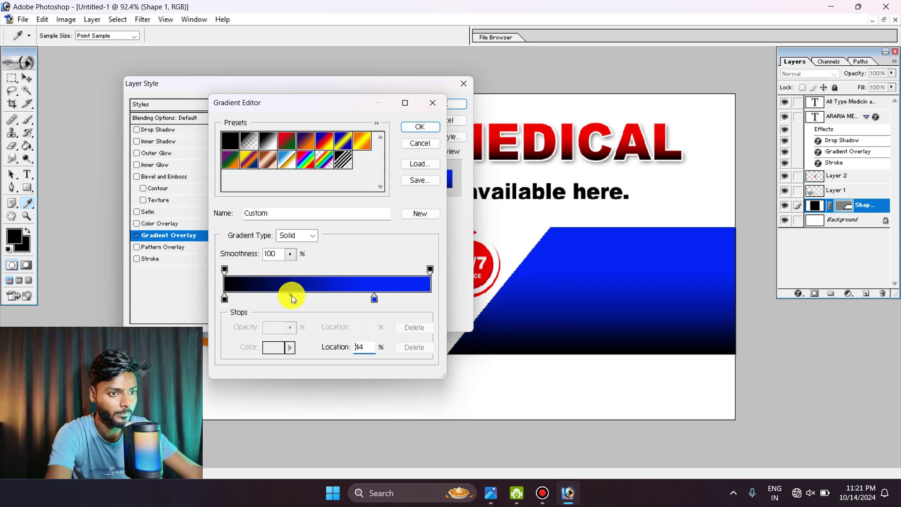
pyautogui.click(414, 129)
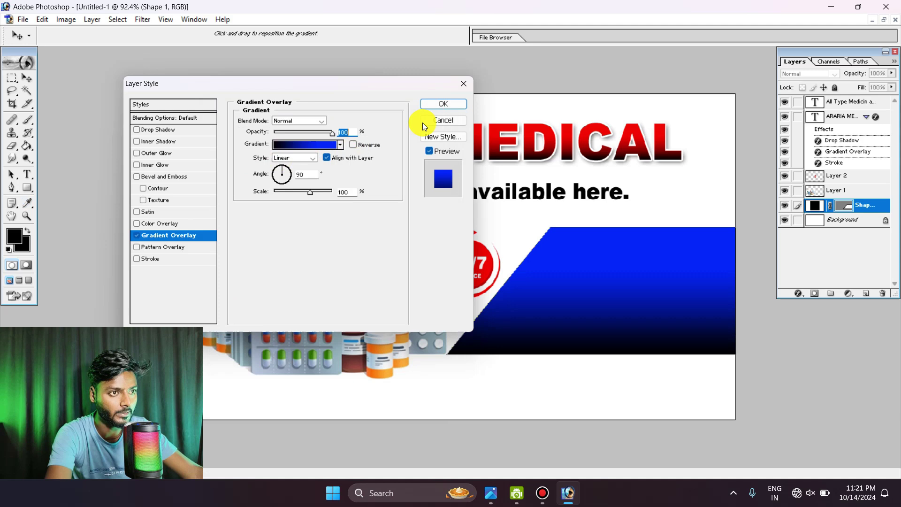
pyautogui.click(439, 105)
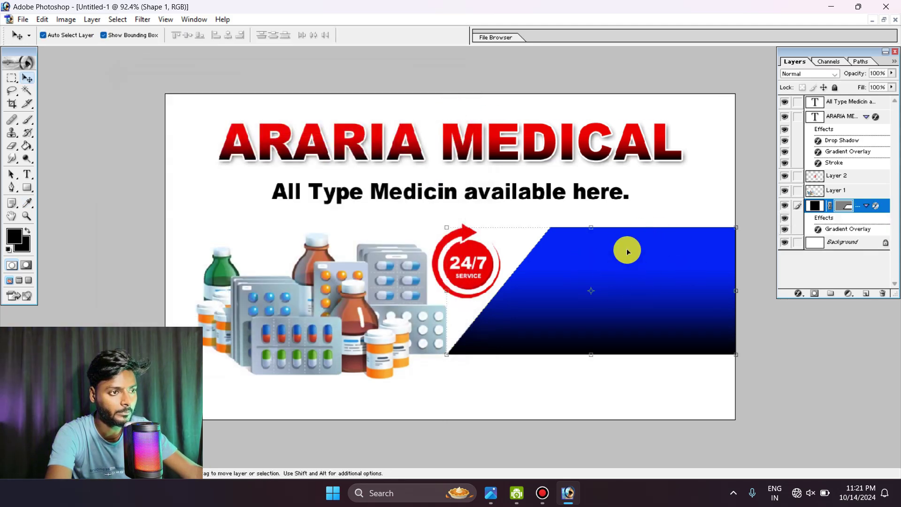
# Rasterize the Shape 1 banner layer
pyautogui.rightClick(855, 208)
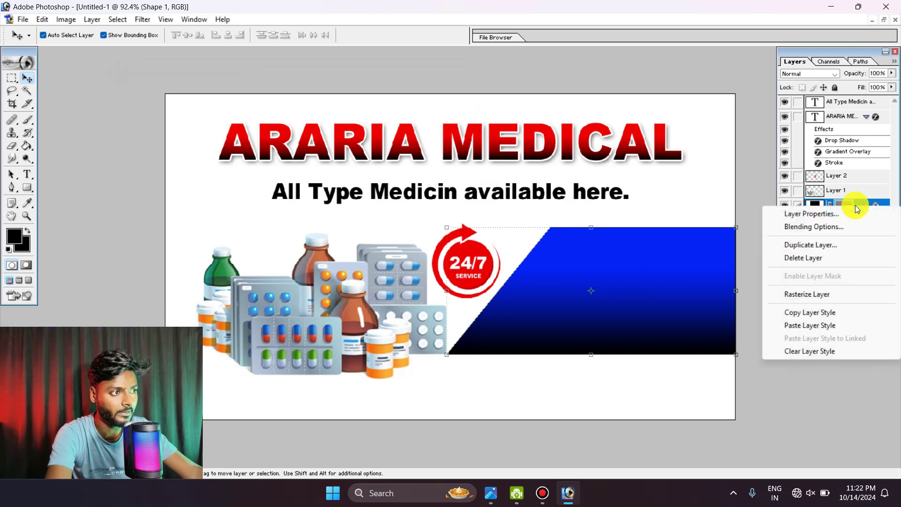
pyautogui.click(821, 293)
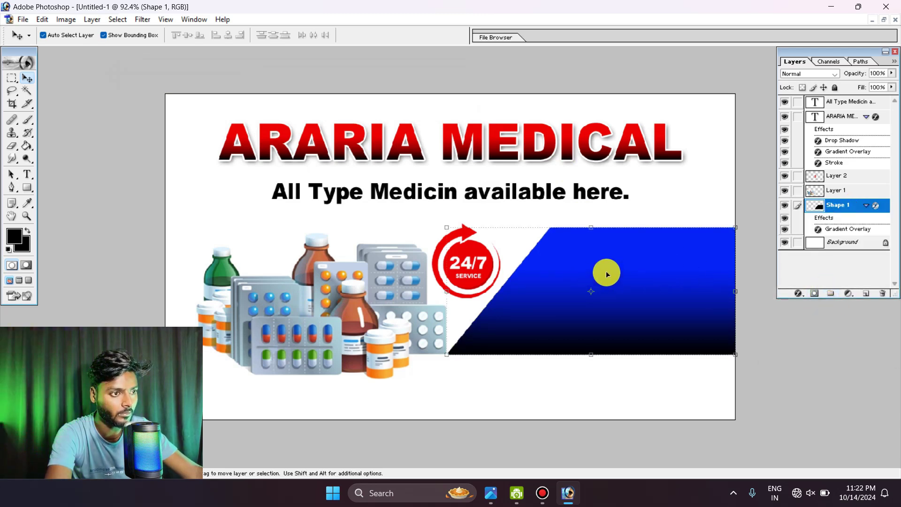
pyautogui.hotkey('ctrl', '0')
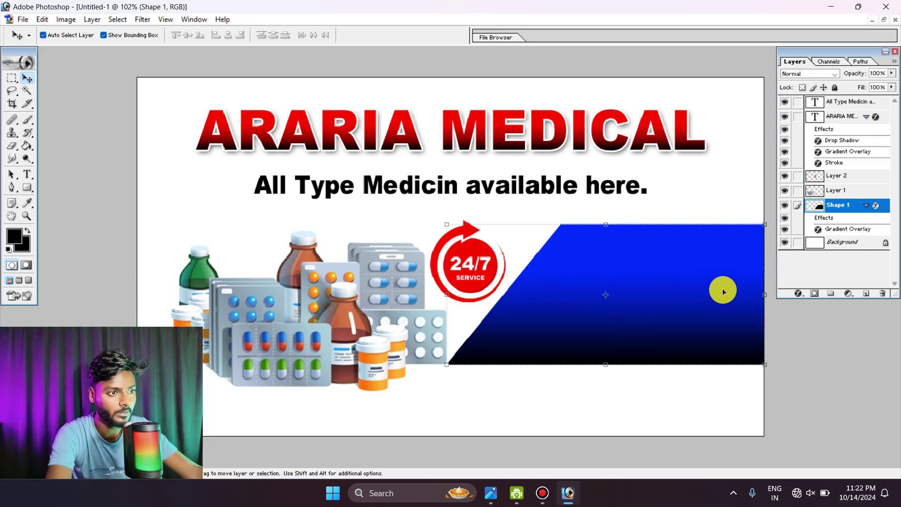
# Draw a white rectangle bar across the blue banner
pyautogui.click(29, 188)
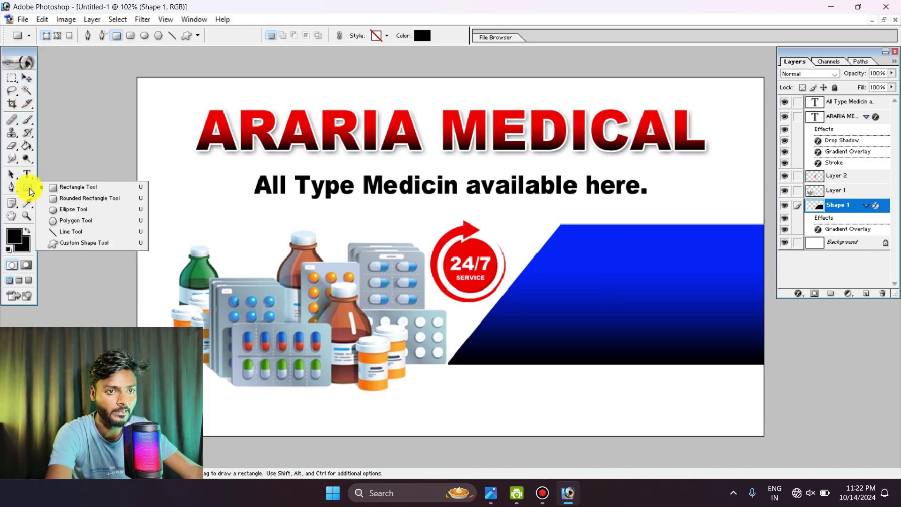
pyautogui.click(94, 186)
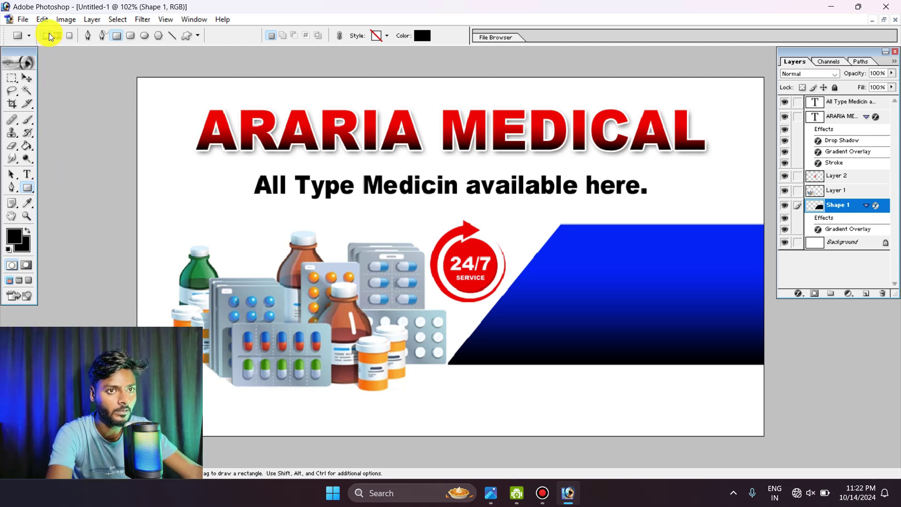
pyautogui.click(424, 34)
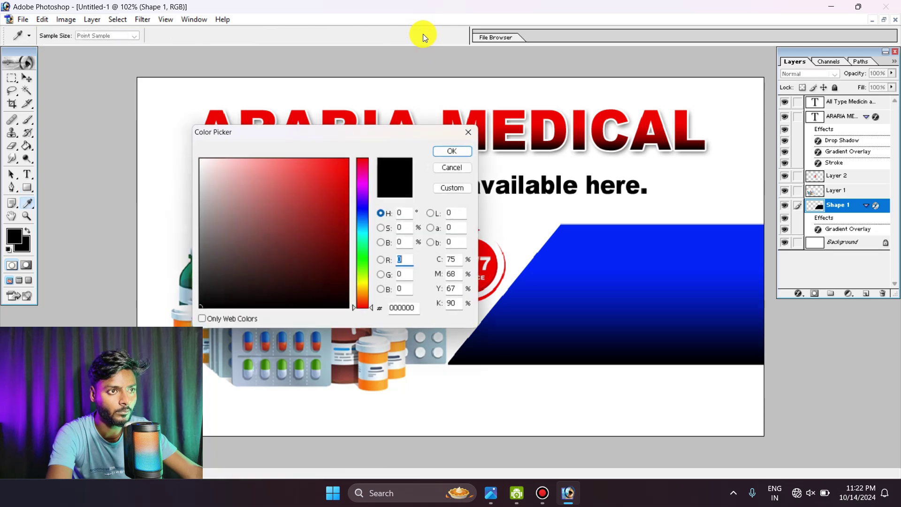
pyautogui.moveTo(267, 161); pyautogui.dragTo(181, 116)
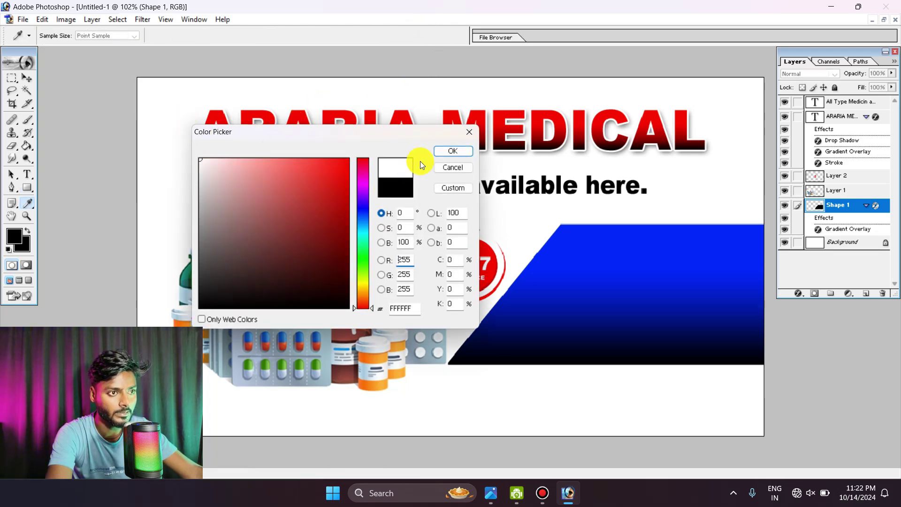
pyautogui.click(452, 149)
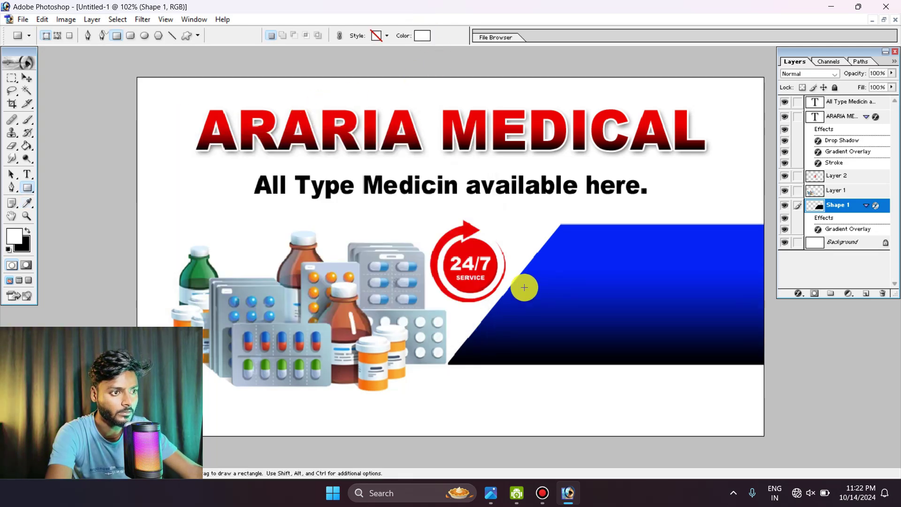
pyautogui.moveTo(518, 283); pyautogui.dragTo(763, 286)
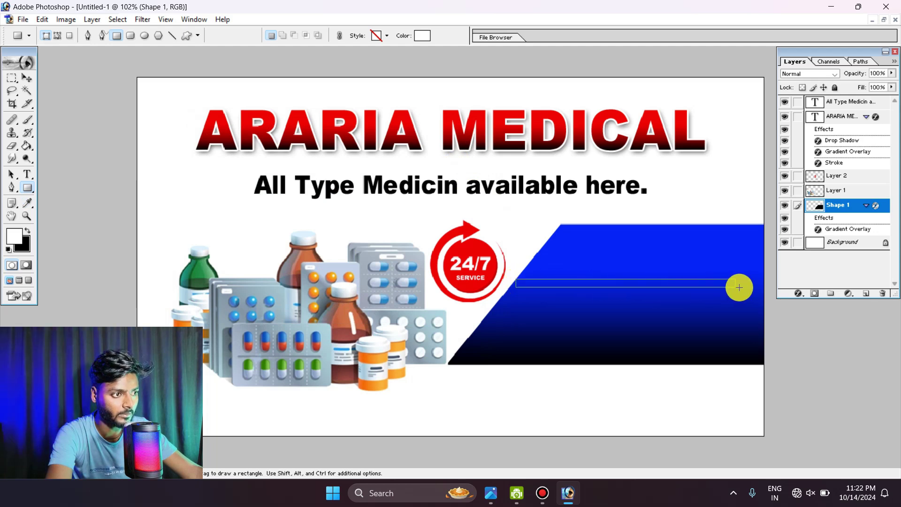
pyautogui.click(26, 78)
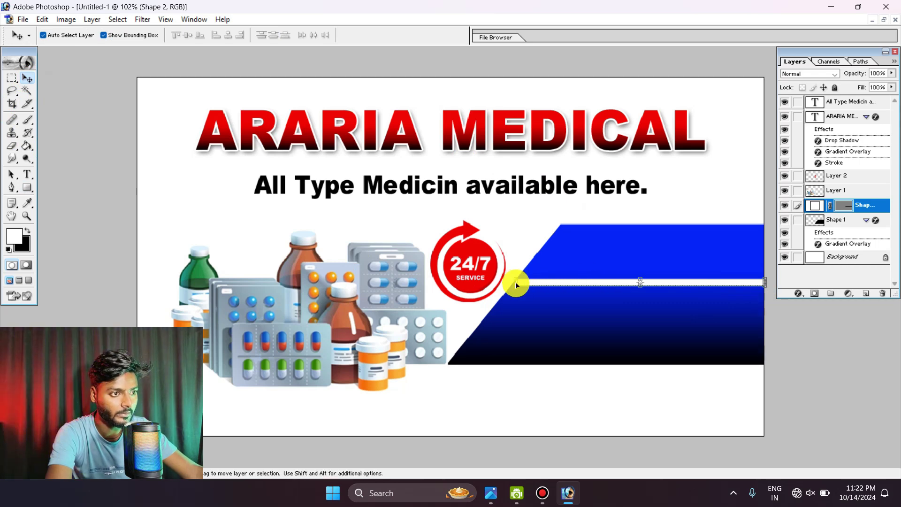
pyautogui.moveTo(516, 282); pyautogui.dragTo(502, 282)
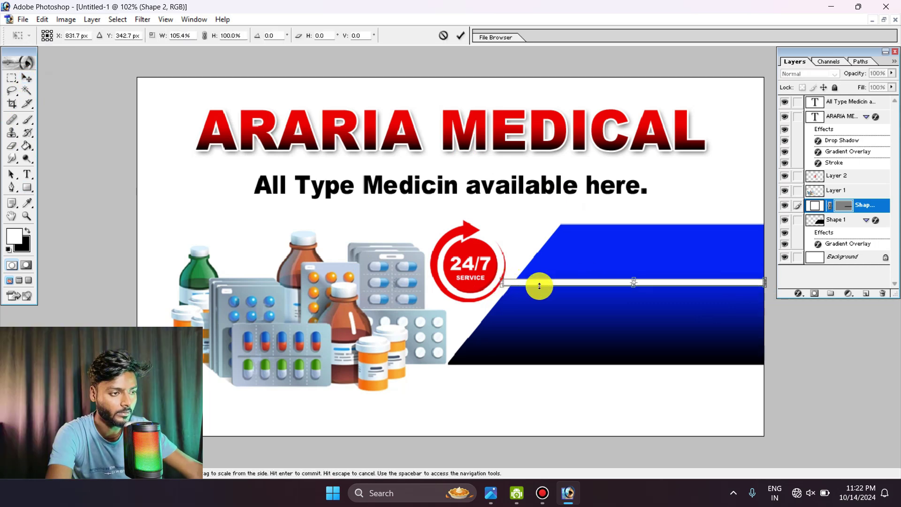
pyautogui.press('Return')
# Make the white bar thinner and move it lower to split the banner
pyautogui.hotkey('ctrl', '+')
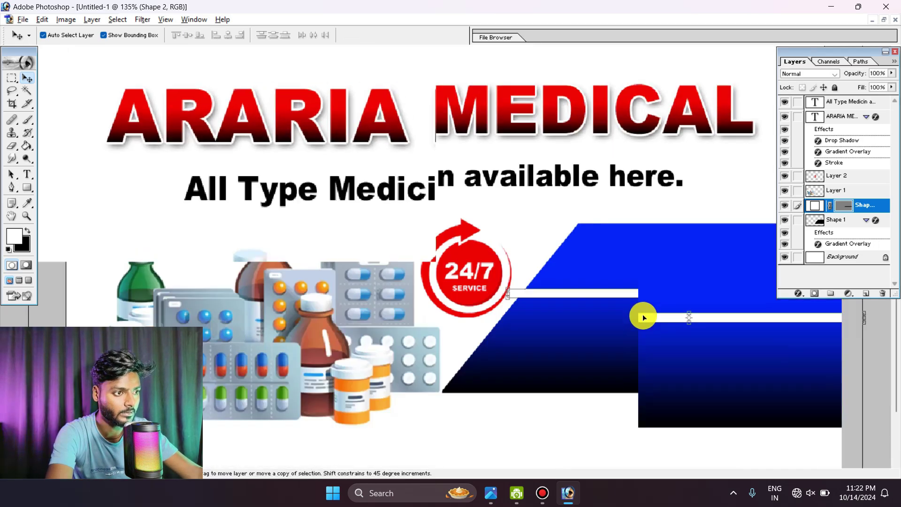
pyautogui.hotkey('ctrl', 't')
pyautogui.moveTo(634, 323); pyautogui.dragTo(621, 318)
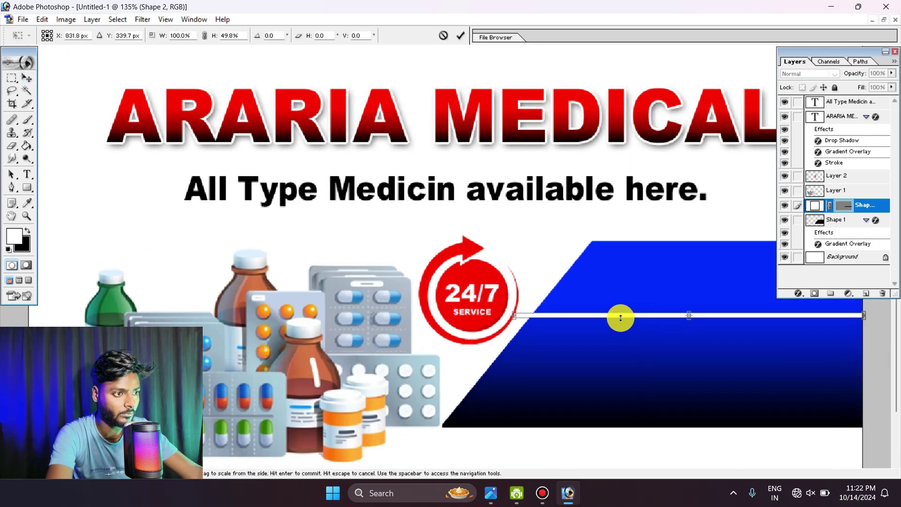
pyautogui.press('Return')
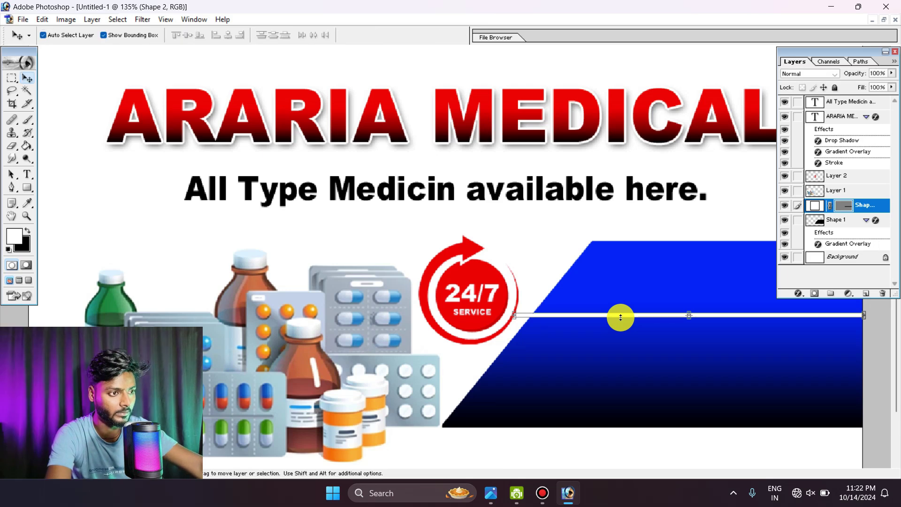
pyautogui.moveTo(629, 321); pyautogui.dragTo(629, 338)
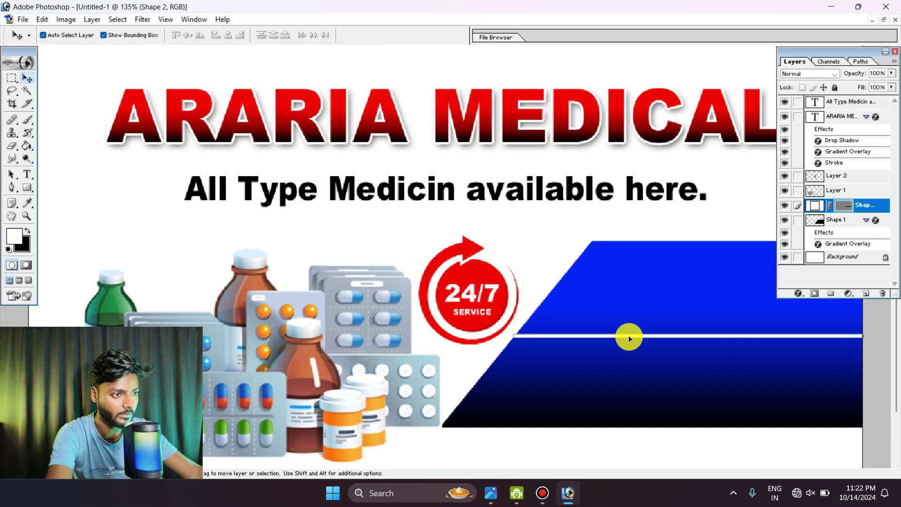
pyautogui.click(548, 242)
pyautogui.hotkey('ctrl', '0')
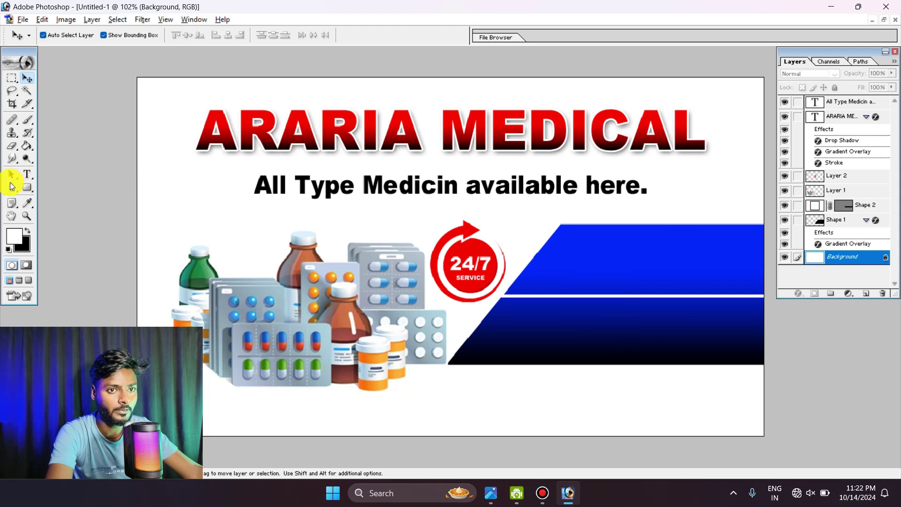
# Copy the subtitle text layer down onto the blue banner
pyautogui.click(27, 174)
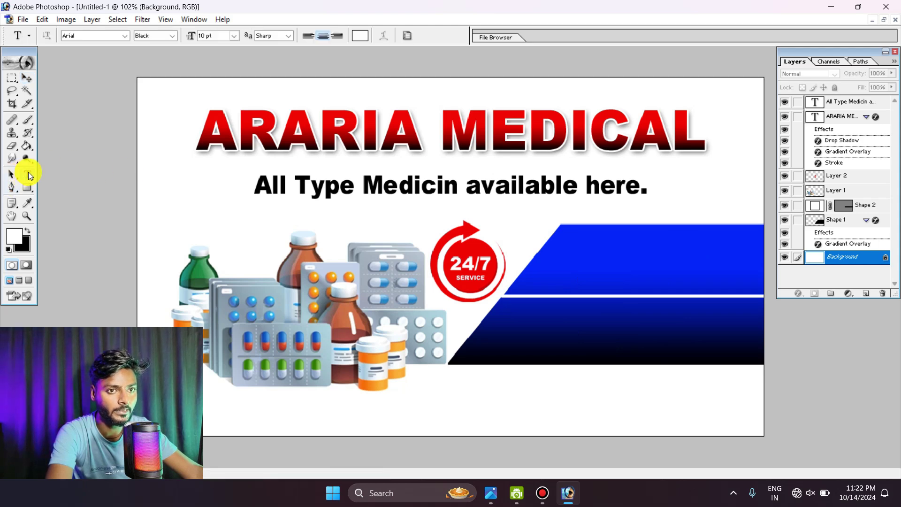
pyautogui.click(28, 79)
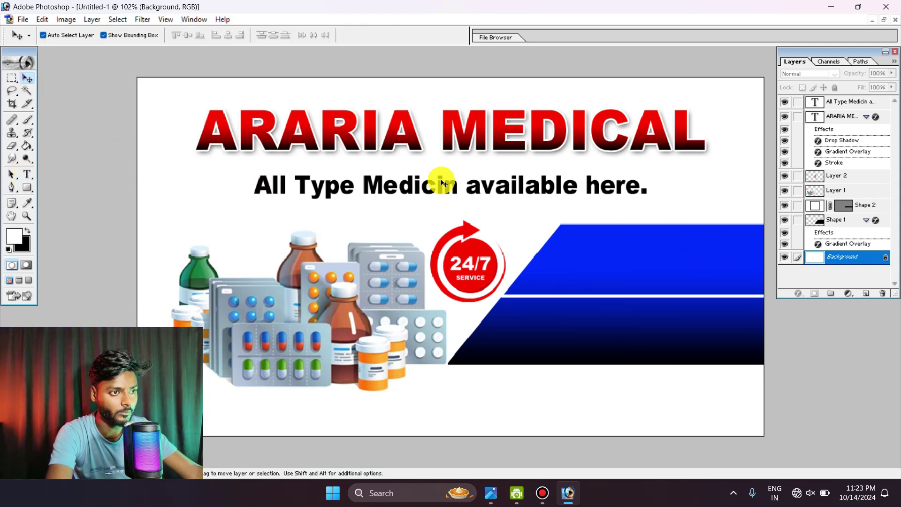
pyautogui.click(411, 183)
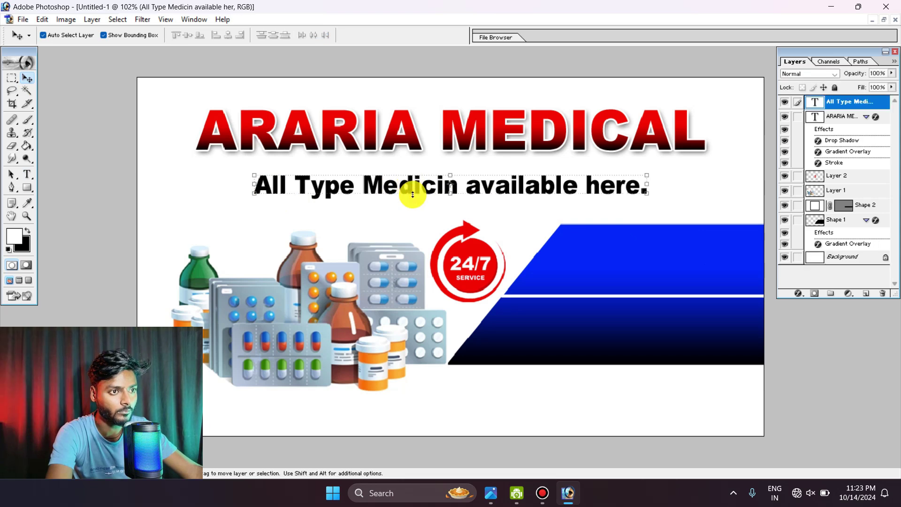
pyautogui.press('alt')
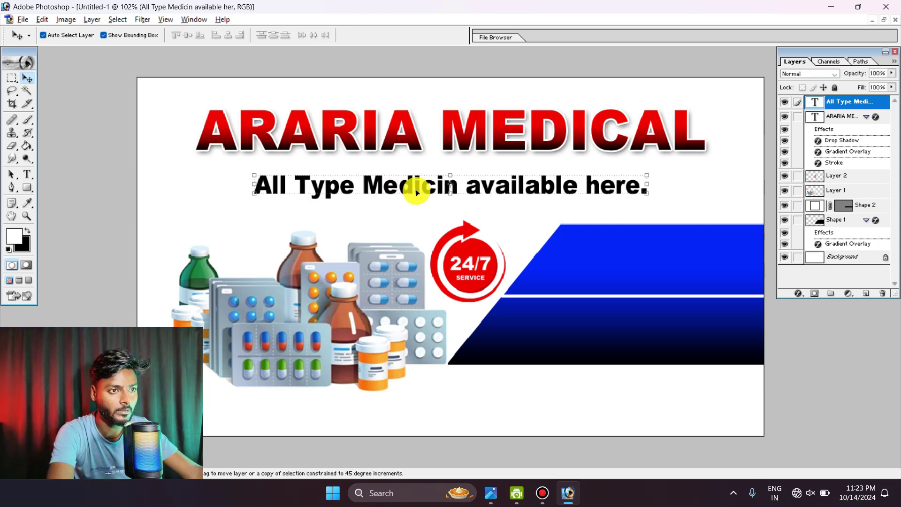
pyautogui.moveTo(415, 181)
pyautogui.mouseDown()
pyautogui.moveTo(422, 227)
pyautogui.moveTo(627, 256)
pyautogui.mouseUp()
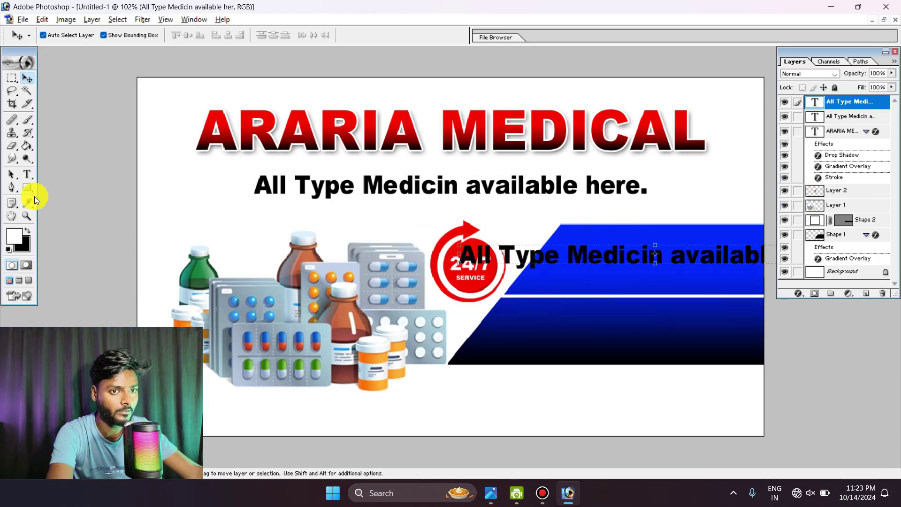
# Replace the copied text with the contact's name and colour it white
pyautogui.click(28, 174)
pyautogui.moveTo(459, 256); pyautogui.dragTo(894, 248)
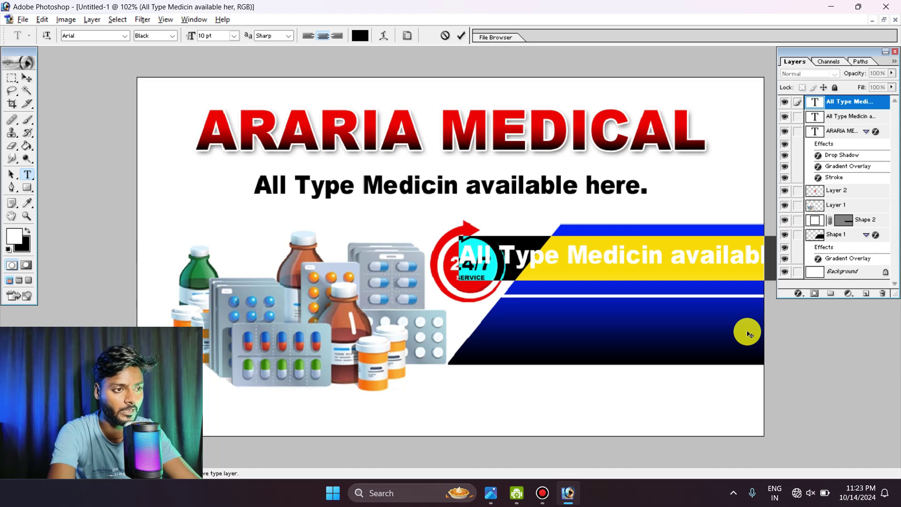
pyautogui.hotkey('ctrl', 'a')
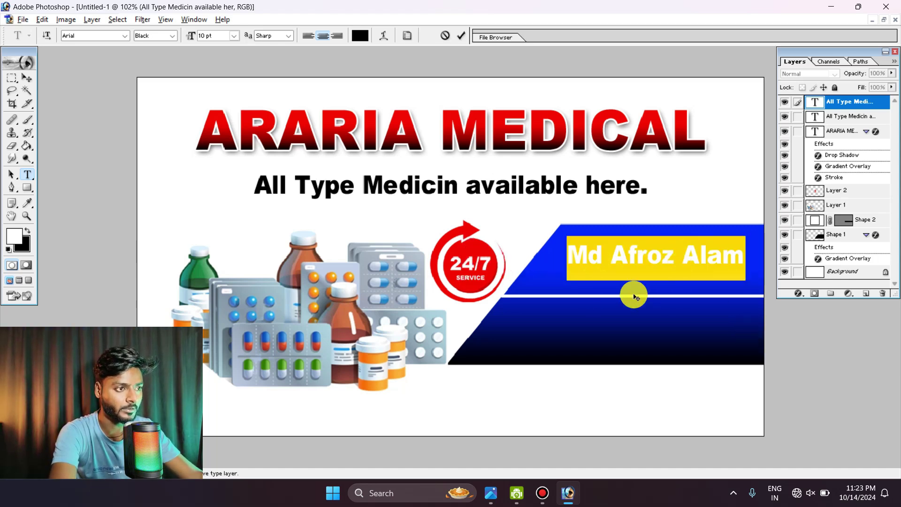
pyautogui.click(360, 36)
pyautogui.moveTo(282, 205); pyautogui.dragTo(201, 138)
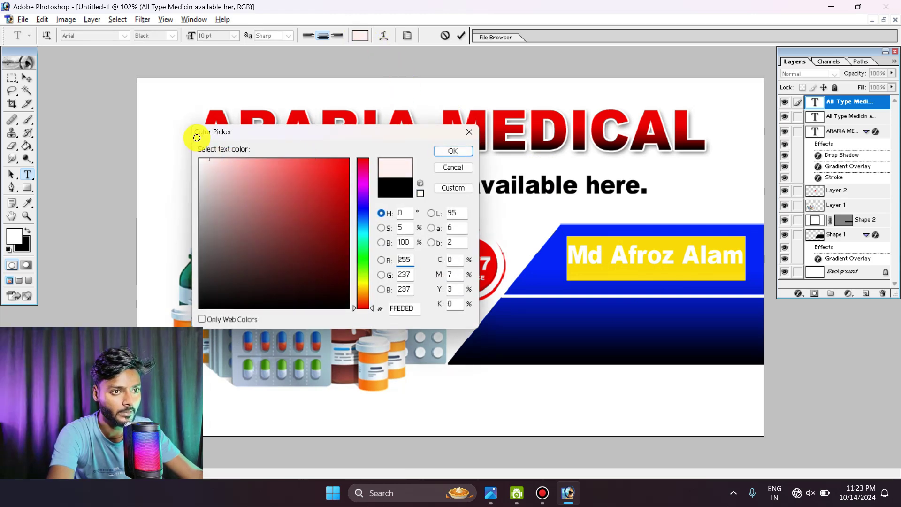
pyautogui.click(452, 149)
pyautogui.hotkey('ctrl', 'Return')
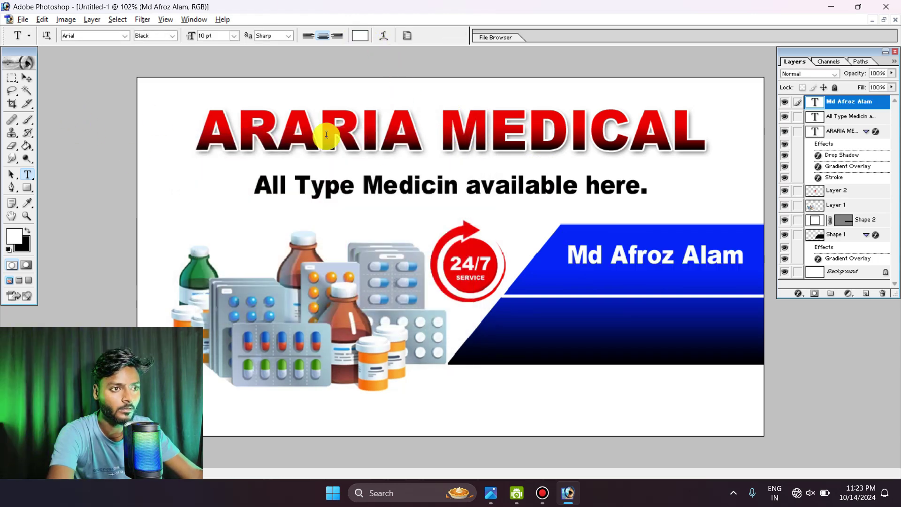
# Raise the name in the blue band and place a copy below it
pyautogui.click(24, 75)
pyautogui.moveTo(598, 249); pyautogui.dragTo(599, 238)
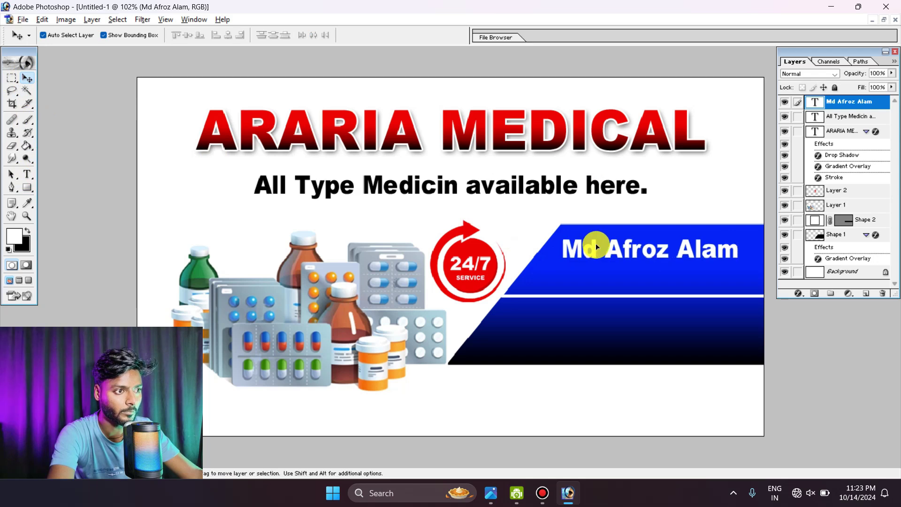
pyautogui.click(620, 232)
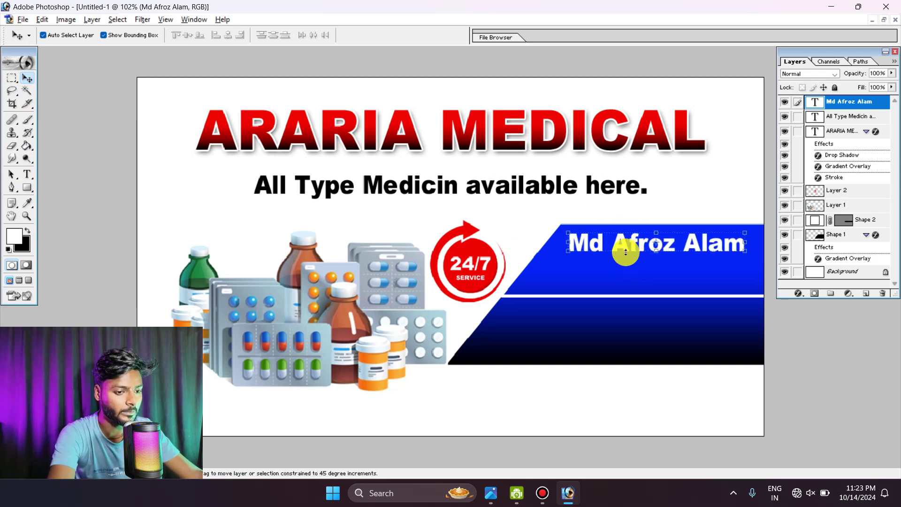
pyautogui.keyDown('alt'); pyautogui.moveTo(615, 238); pyautogui.dragTo(616, 268); pyautogui.keyUp('alt')
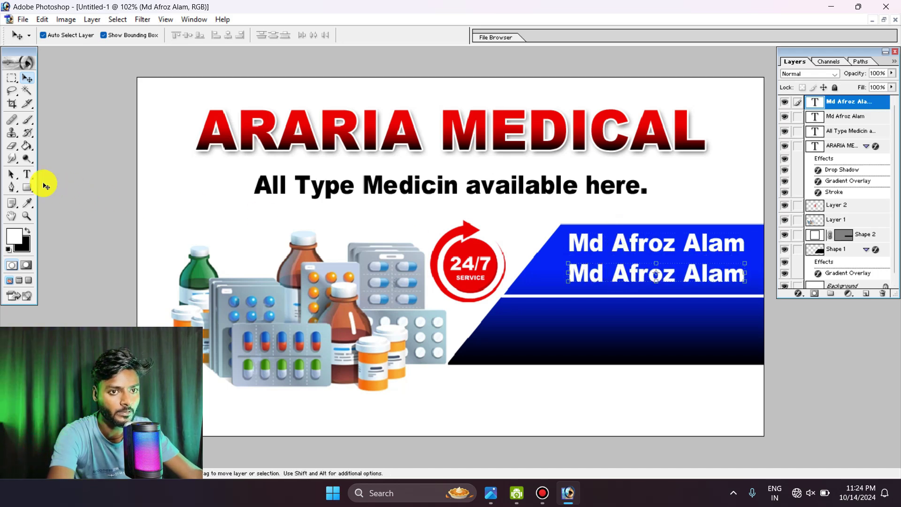
# Replace the second name line with the first contact's phone number
pyautogui.click(28, 174)
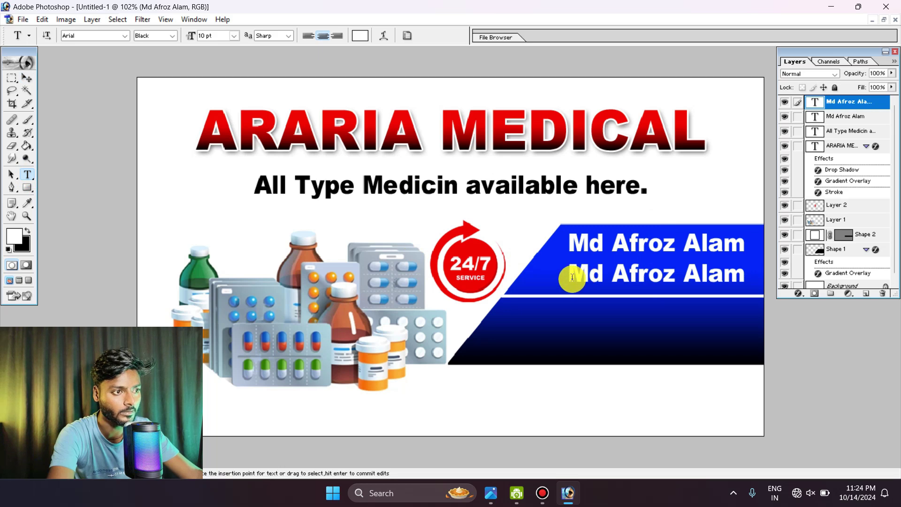
pyautogui.moveTo(572, 277); pyautogui.dragTo(760, 277)
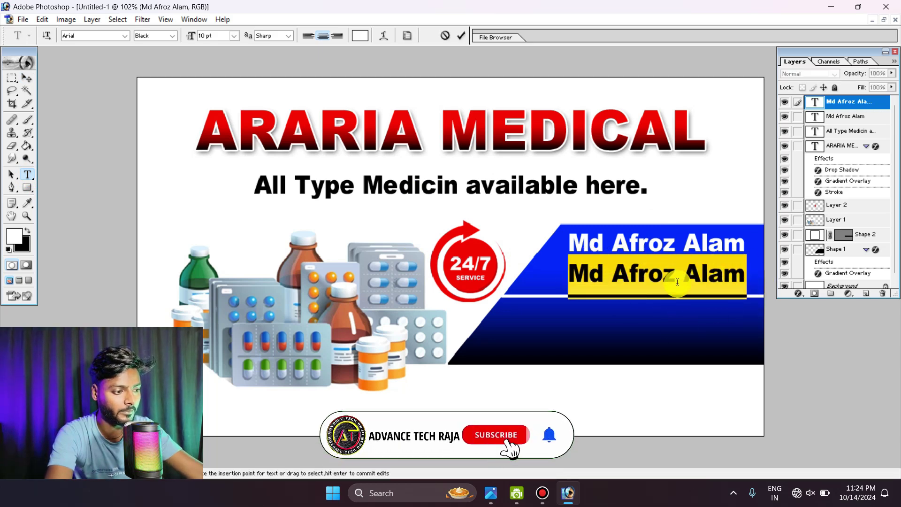
pyautogui.write('620xxxxx21')
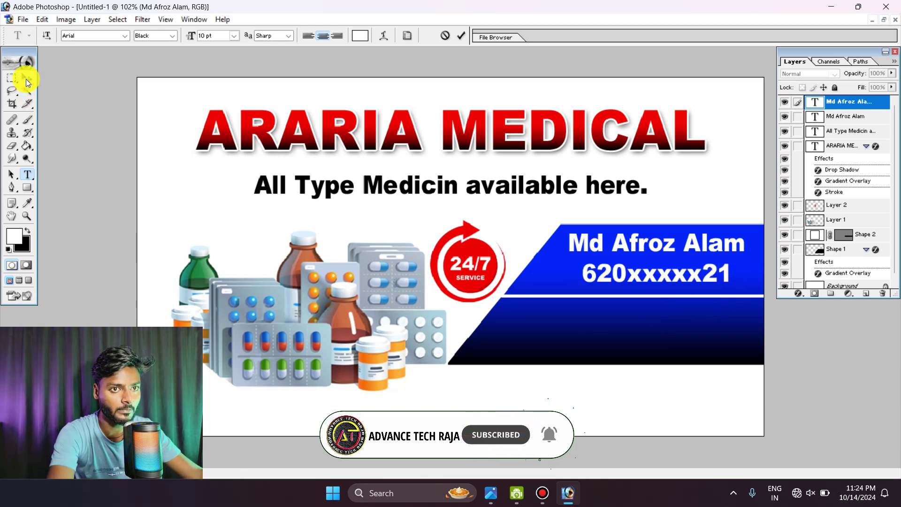
pyautogui.click(26, 79)
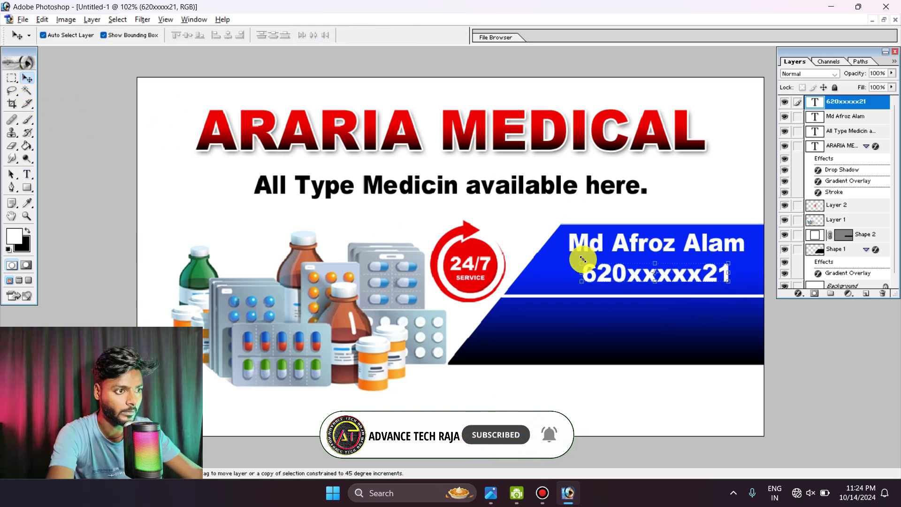
pyautogui.moveTo(582, 263); pyautogui.dragTo(587, 260)
pyautogui.press('Escape')
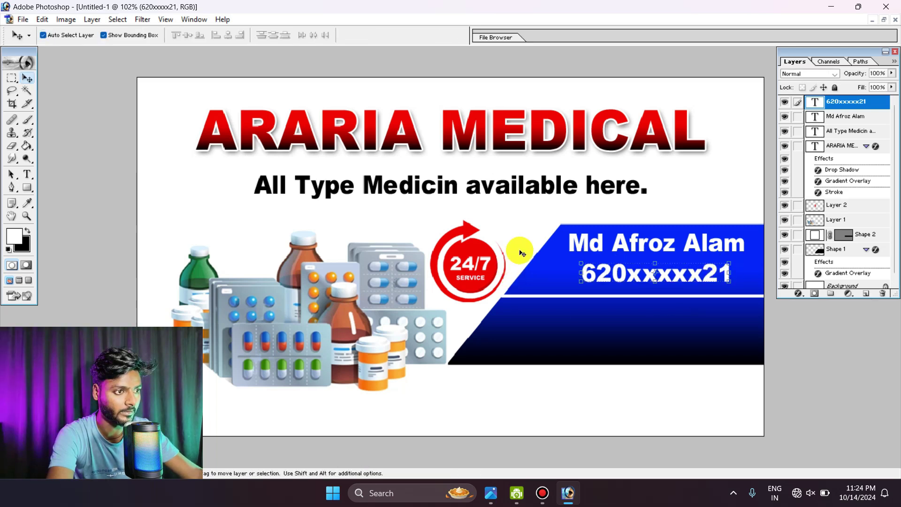
# Copy the name into the dark band and retype it as the second contact's name
pyautogui.click(695, 223)
pyautogui.click(585, 247)
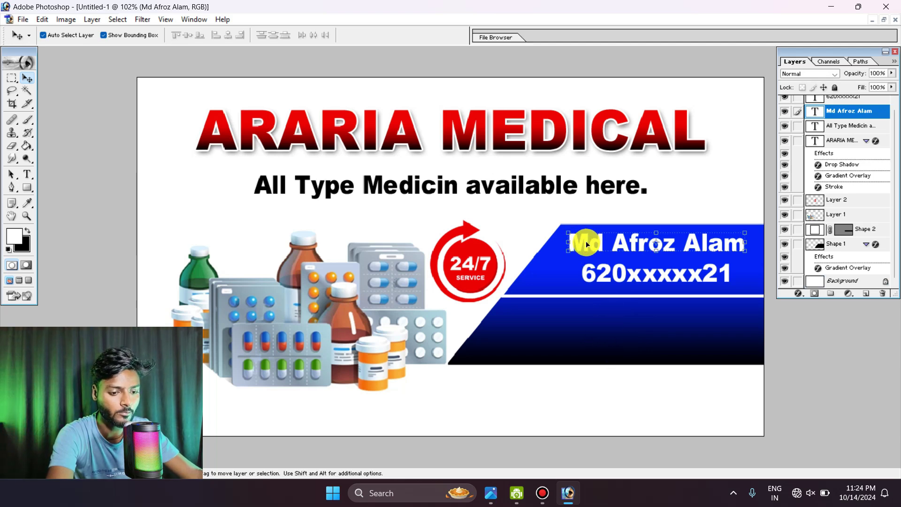
pyautogui.moveTo(585, 238); pyautogui.dragTo(586, 310)
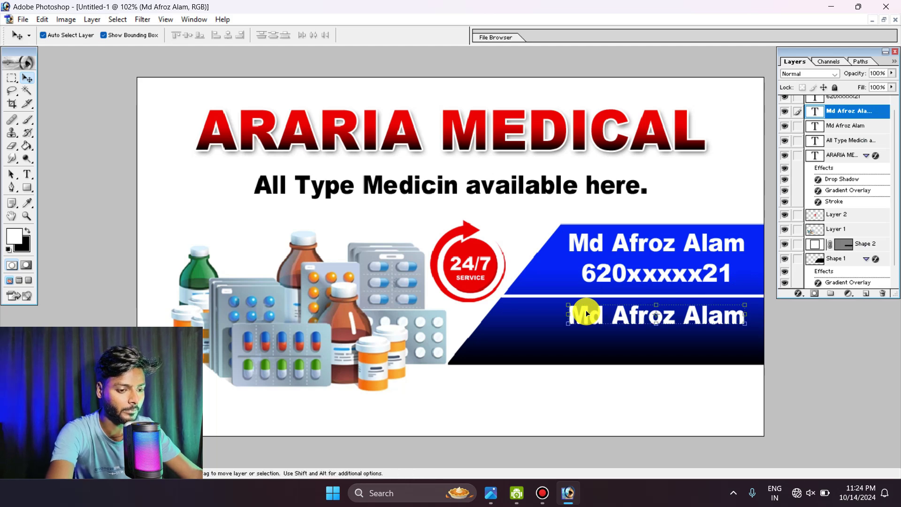
pyautogui.press('t')
pyautogui.moveTo(569, 314); pyautogui.dragTo(775, 301)
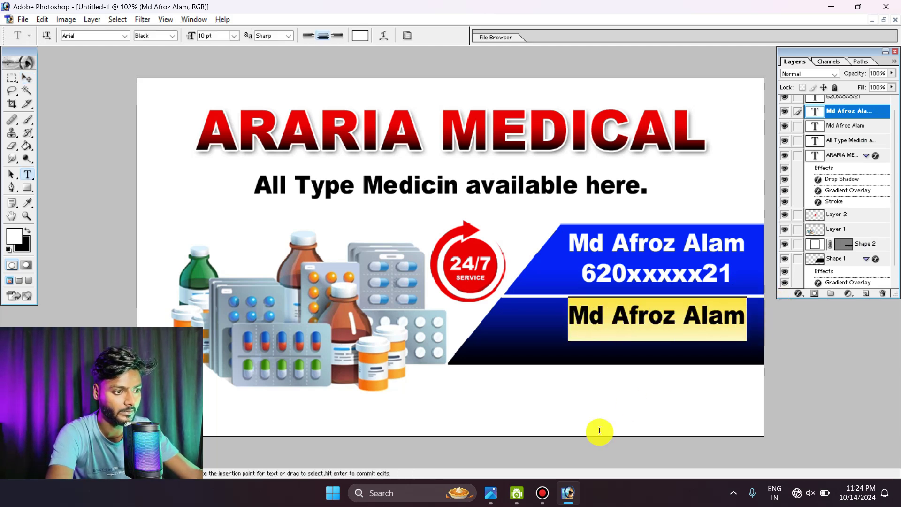
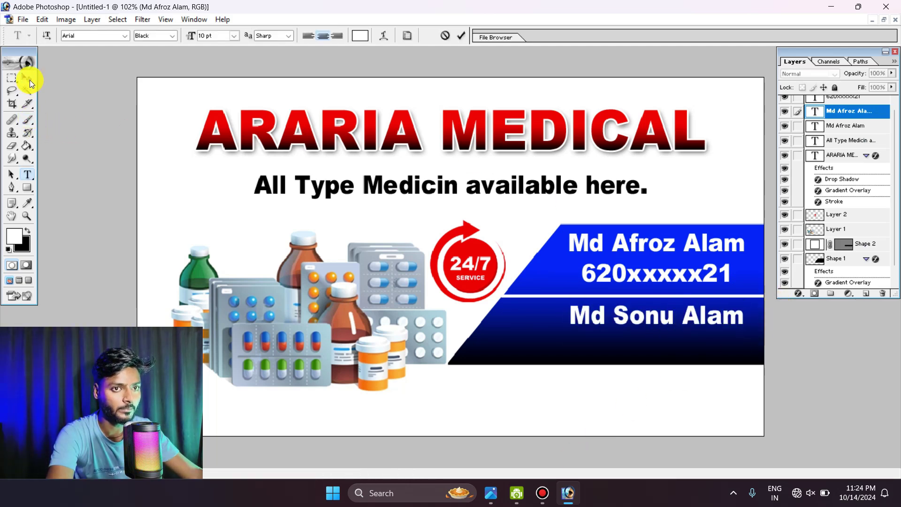
pyautogui.click(28, 78)
# Add a copy below the second name holding the second contact's phone number
pyautogui.moveTo(607, 312); pyautogui.dragTo(606, 343)
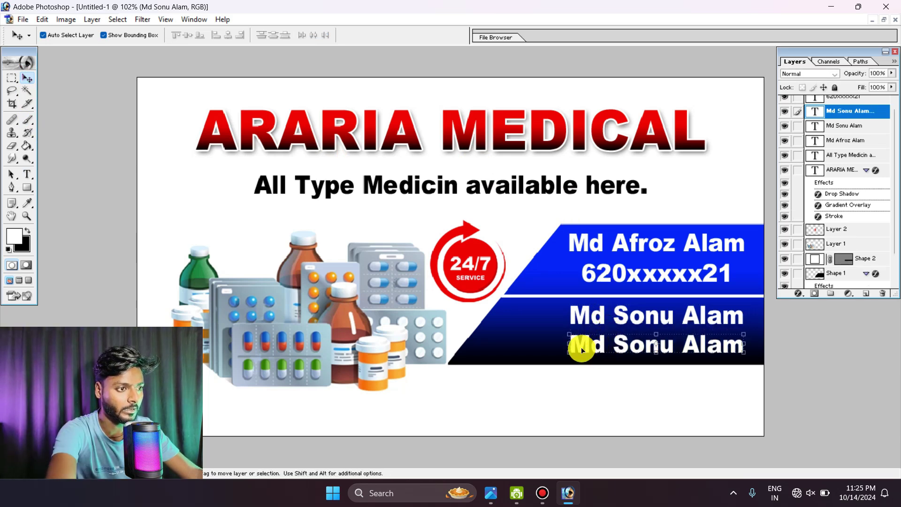
pyautogui.press('t')
pyautogui.moveTo(575, 343); pyautogui.dragTo(745, 340)
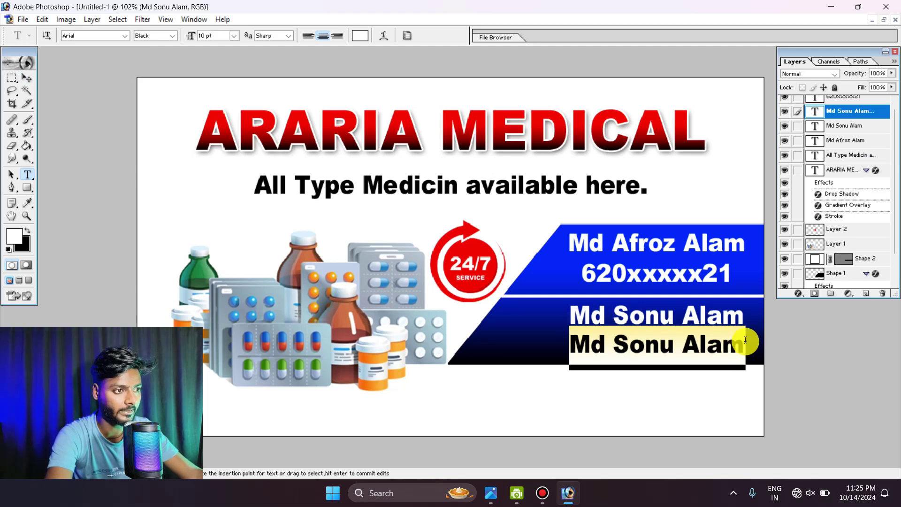
pyautogui.write('730xxxxx52')
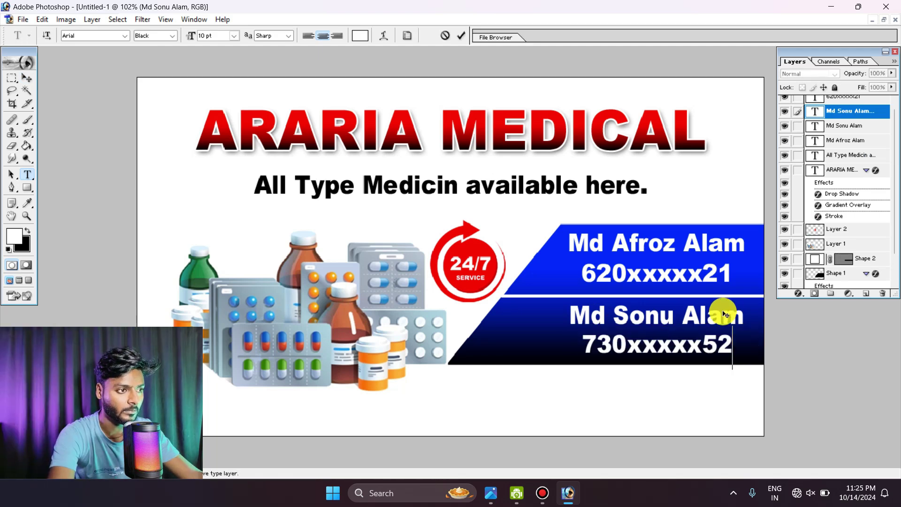
pyautogui.click(26, 78)
pyautogui.click(597, 114)
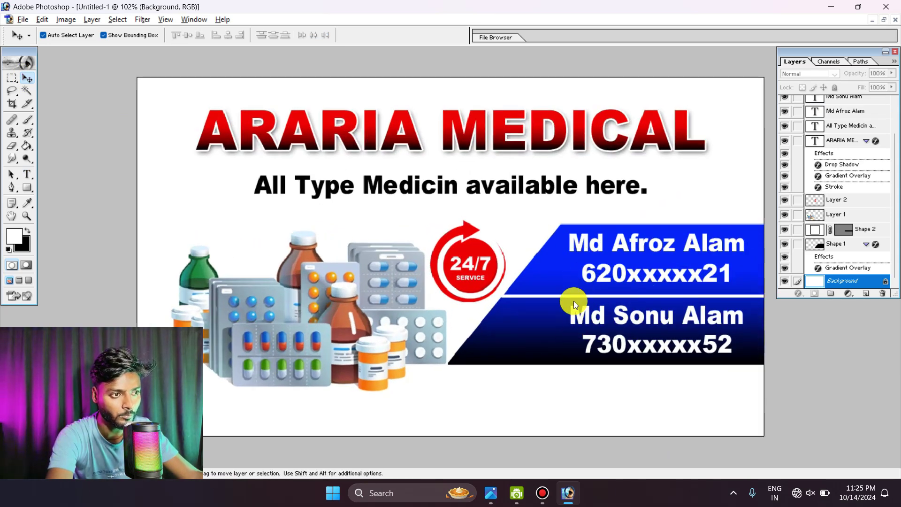
# Open pngegg.png from the Visiting Card folder and reposition its window
pyautogui.click(21, 19)
pyautogui.click(49, 46)
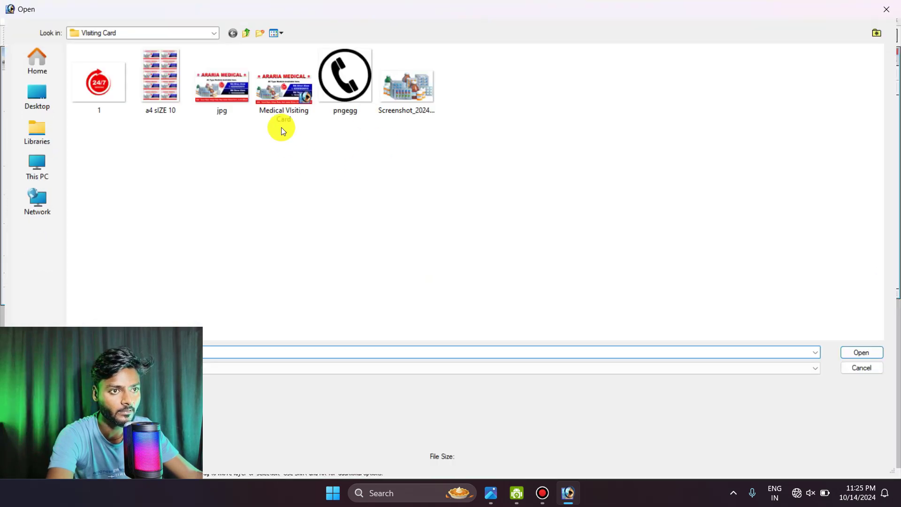
pyautogui.click(344, 85)
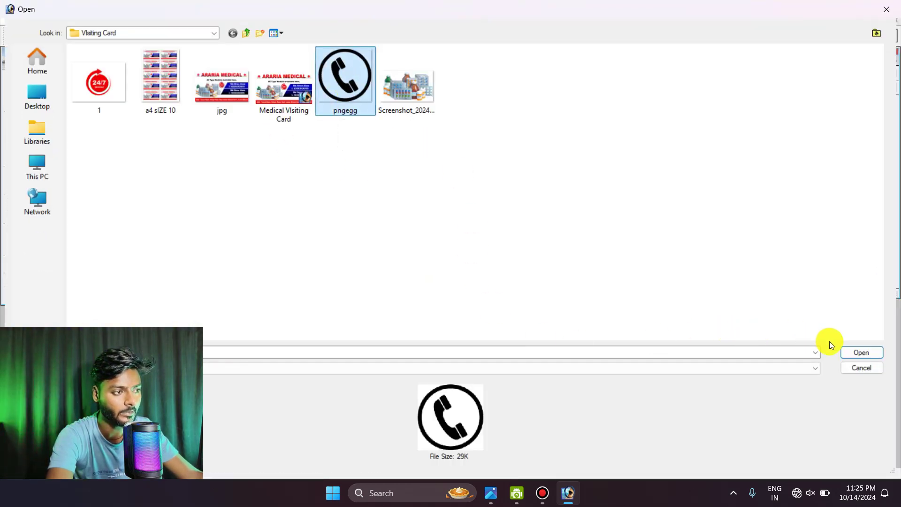
pyautogui.click(857, 352)
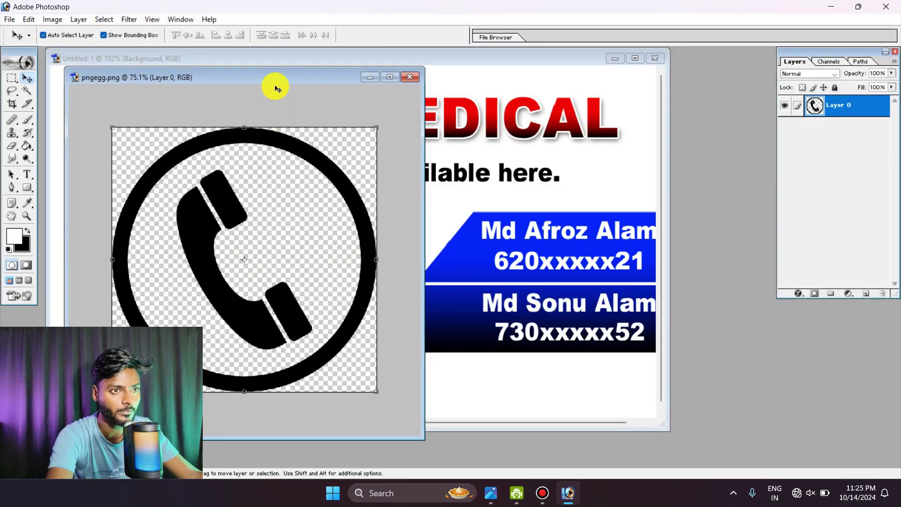
pyautogui.moveTo(277, 87); pyautogui.dragTo(314, 83)
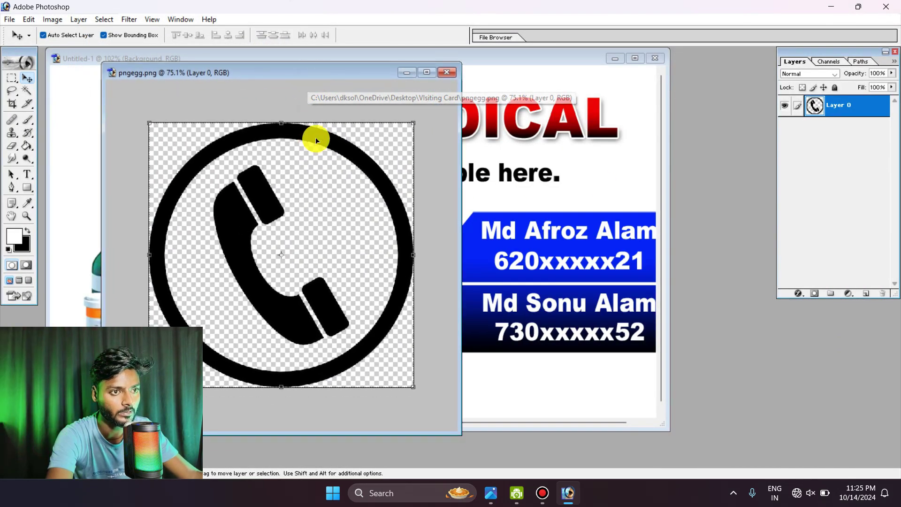
pyautogui.hotkey('ctrl', 'l')
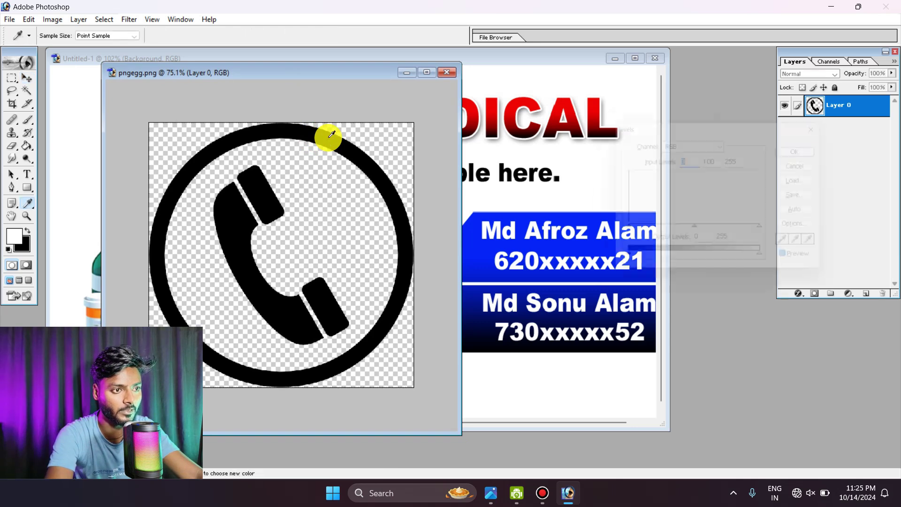
# Whiten the phone icon with Levels output 255 and drag it into the card as Layer 3
pyautogui.moveTo(623, 265); pyautogui.dragTo(773, 266)
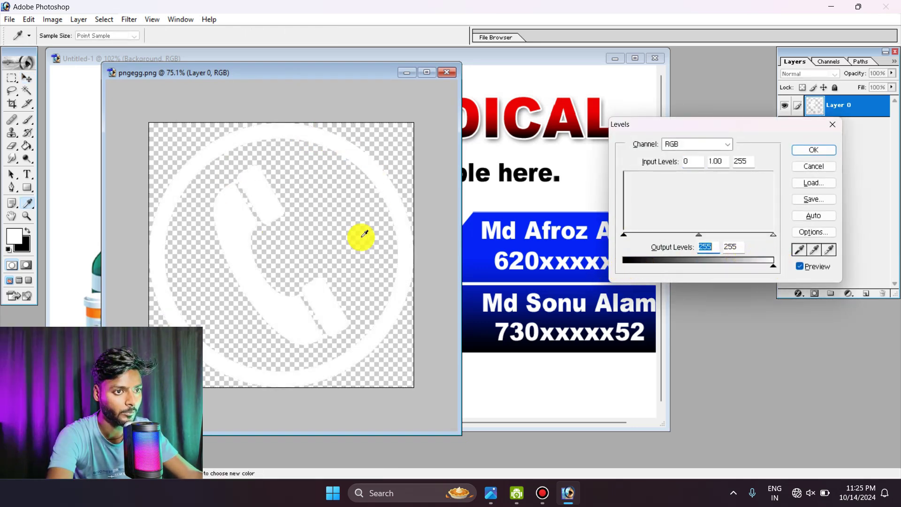
pyautogui.press('v')
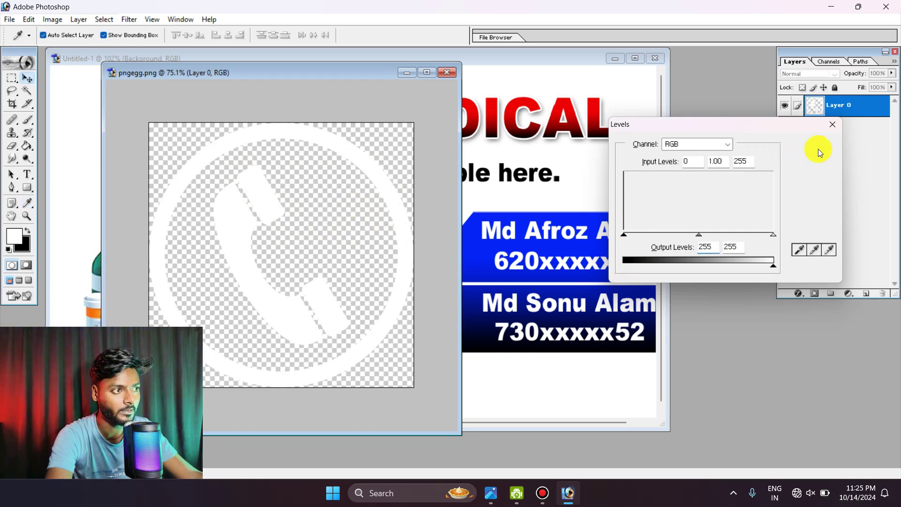
pyautogui.click(818, 149)
pyautogui.moveTo(346, 151); pyautogui.dragTo(539, 190)
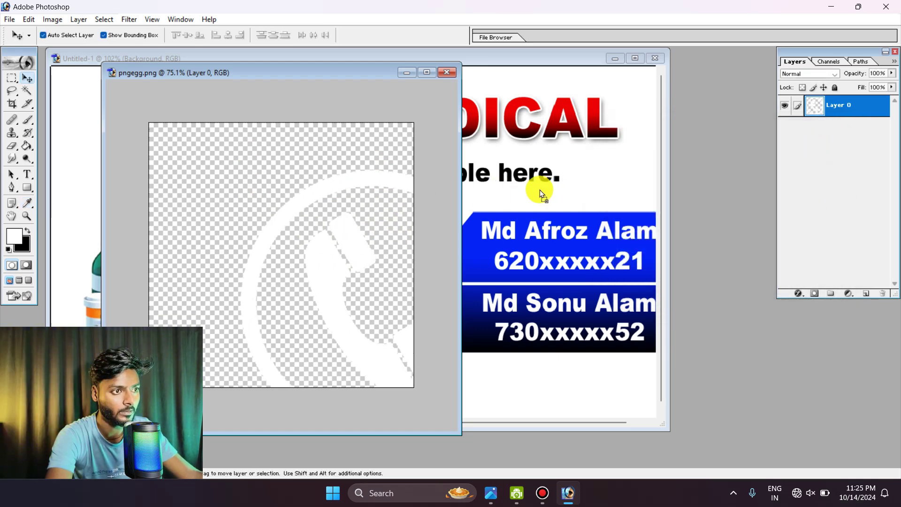
pyautogui.moveTo(548, 269); pyautogui.dragTo(549, 277)
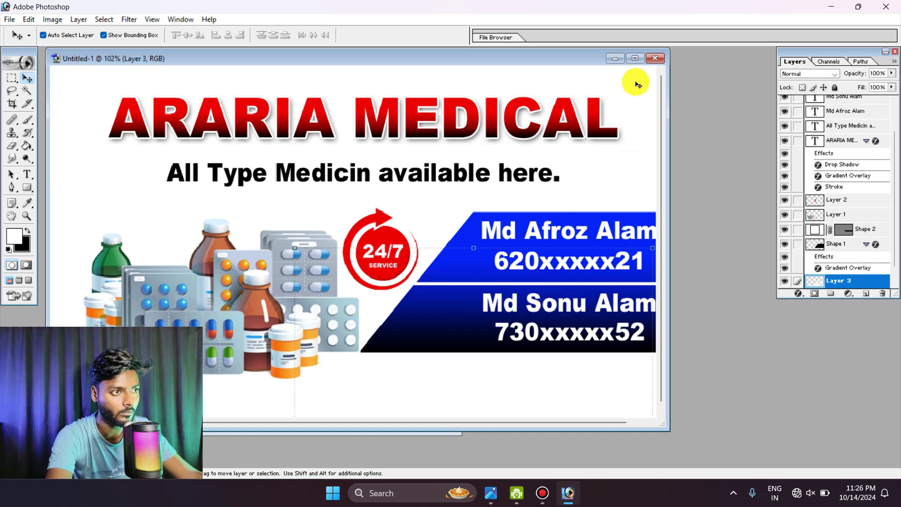
pyautogui.click(635, 58)
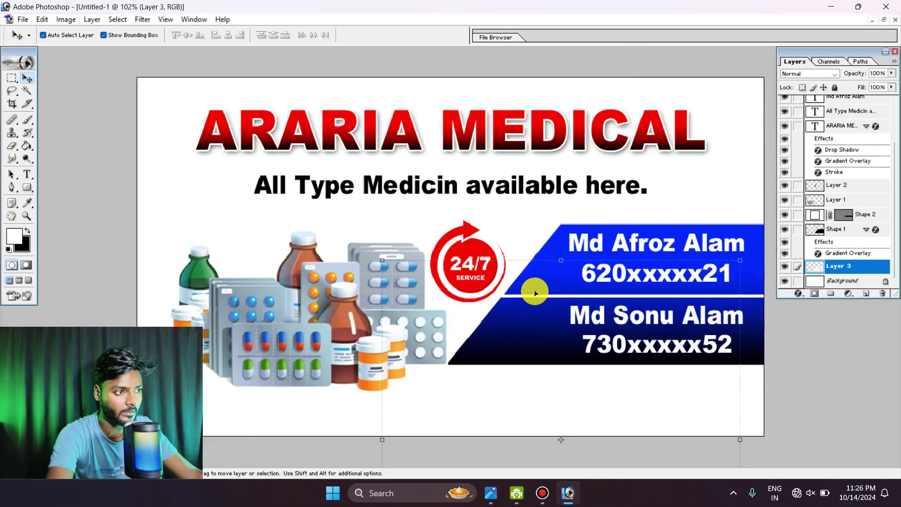
# Raise the phone icon layer above the artwork and shrink the icon to about 7%
pyautogui.moveTo(848, 270); pyautogui.dragTo(842, 179)
pyautogui.moveTo(628, 289); pyautogui.dragTo(638, 193)
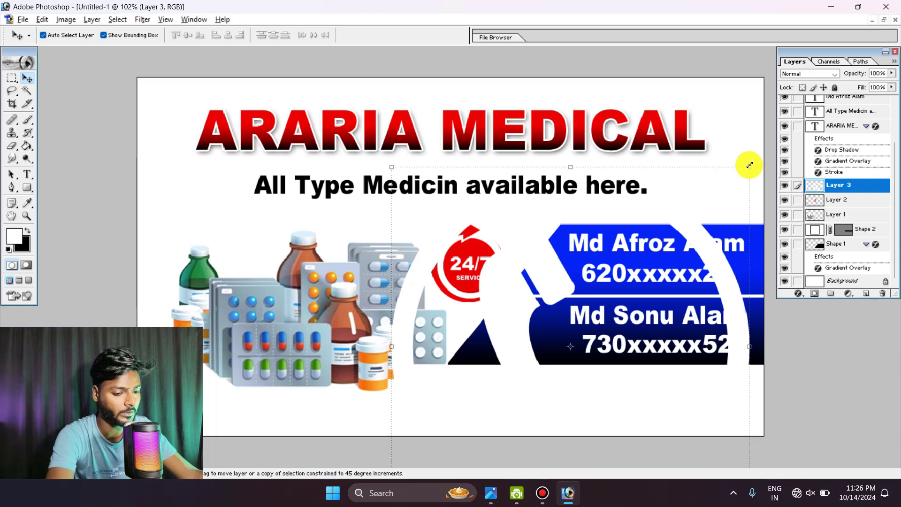
pyautogui.moveTo(749, 165); pyautogui.dragTo(585, 336)
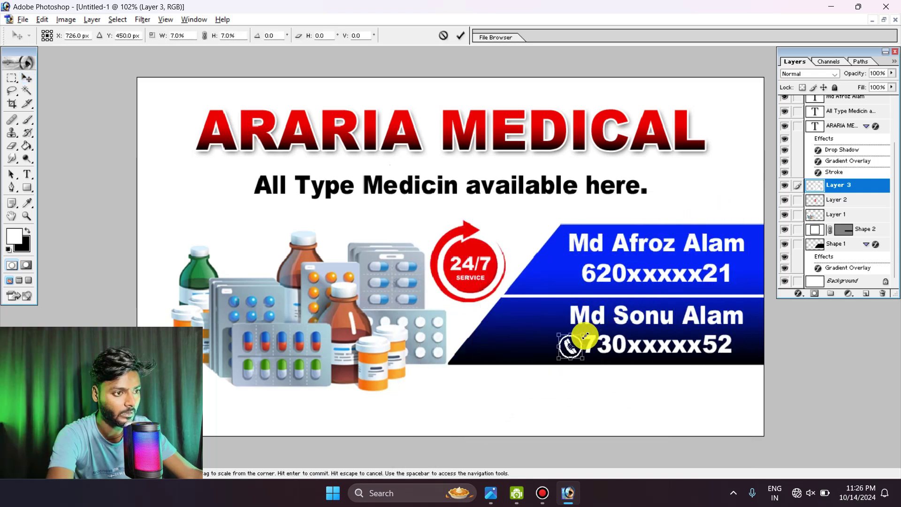
pyautogui.press('Return')
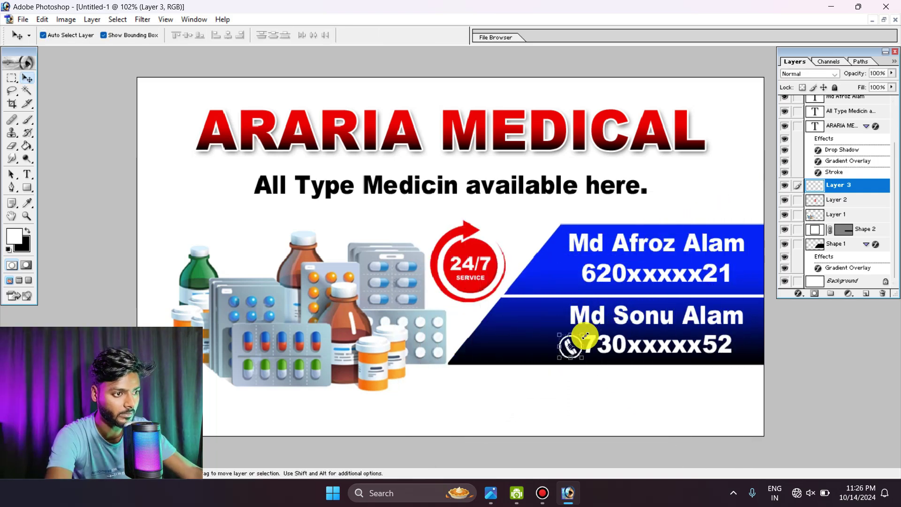
# Place the icon beside the lower phone number and a copy beside the upper one
pyautogui.hotkey('ctrl', '+')
pyautogui.hotkey('ctrl', '+')
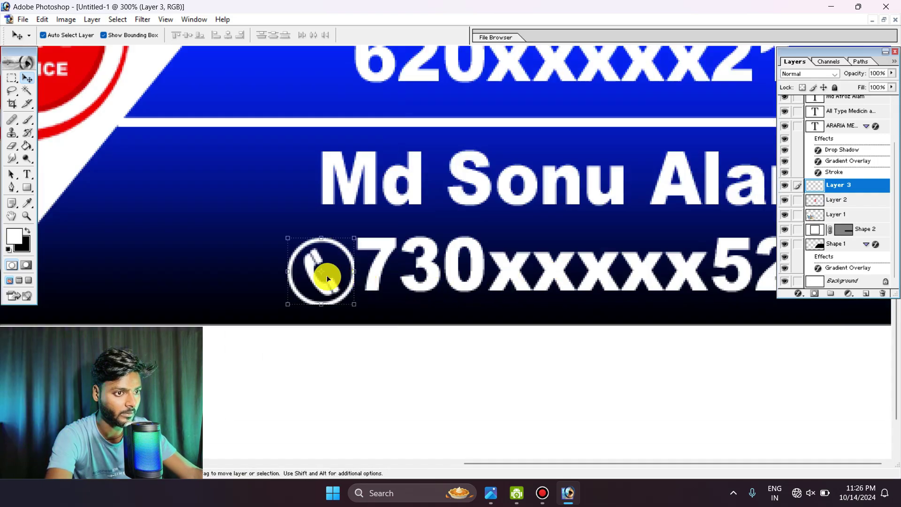
pyautogui.moveTo(327, 275); pyautogui.dragTo(311, 264)
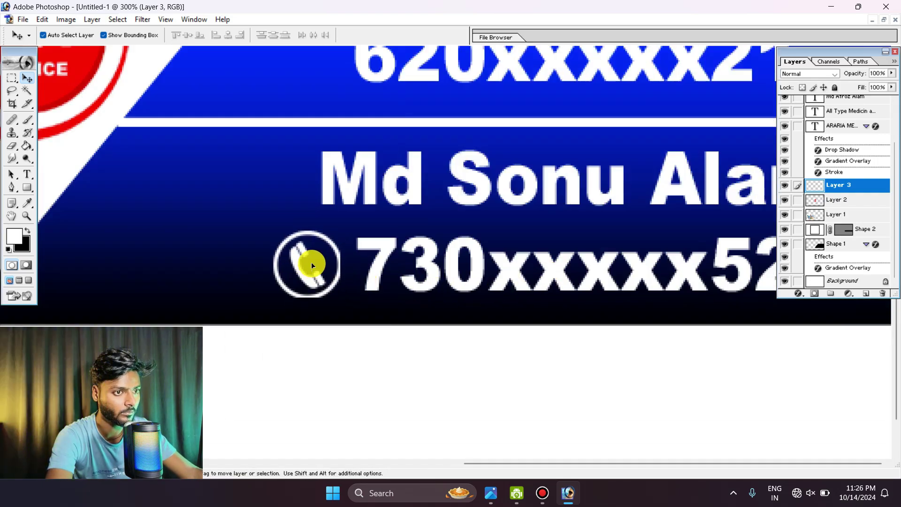
pyautogui.hotkey('ctrl', '-')
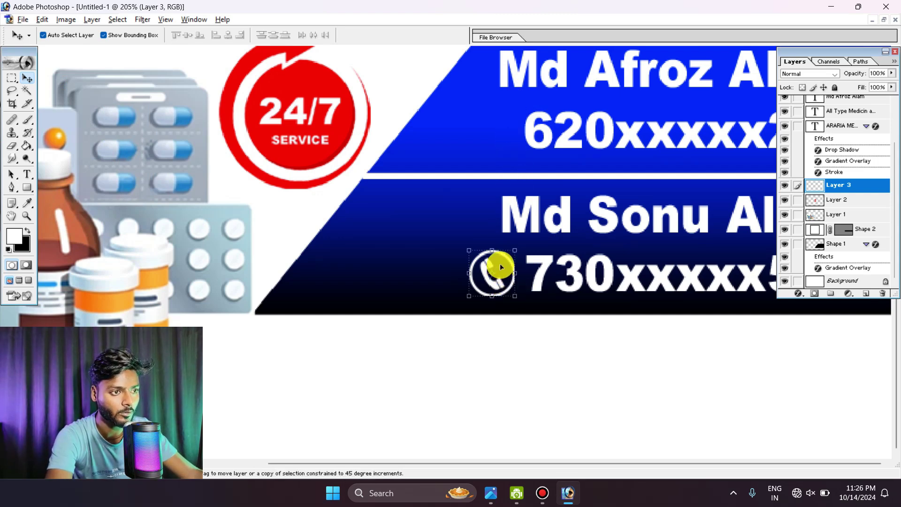
pyautogui.moveTo(499, 263); pyautogui.dragTo(493, 125)
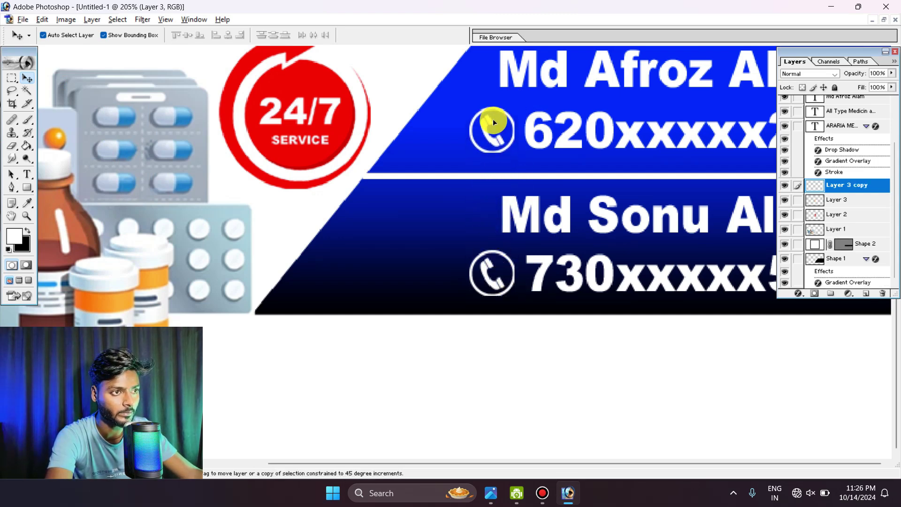
pyautogui.click(446, 227)
pyautogui.hotkey('ctrl', '-')
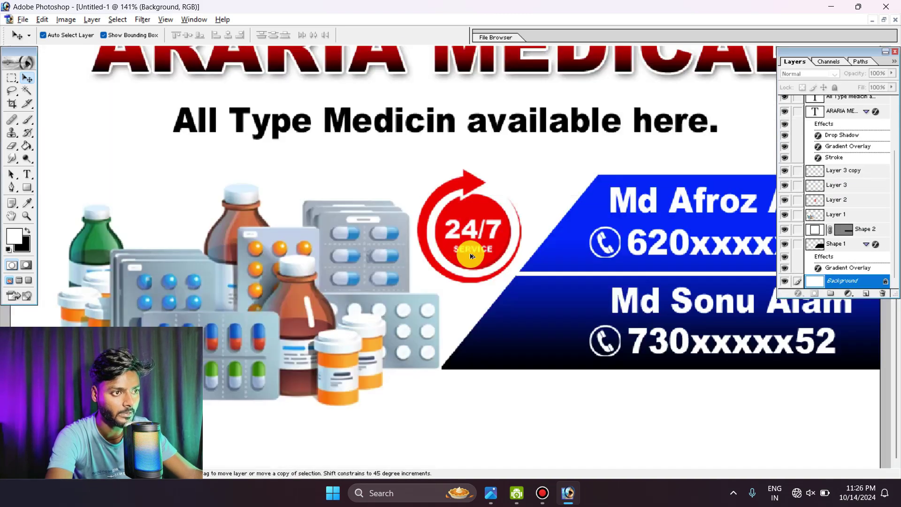
pyautogui.hotkey('ctrl', '-')
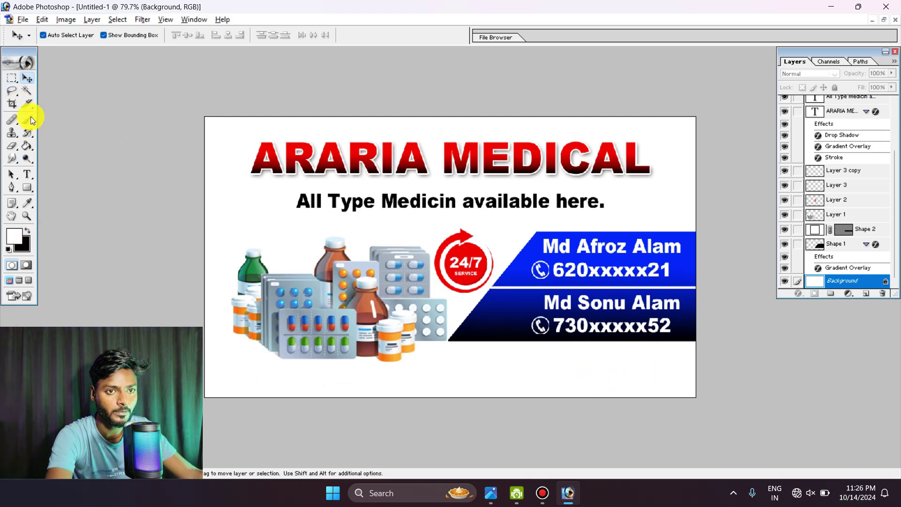
# Draw a pure red rectangle across the card's bottom strip
pyautogui.click(26, 186)
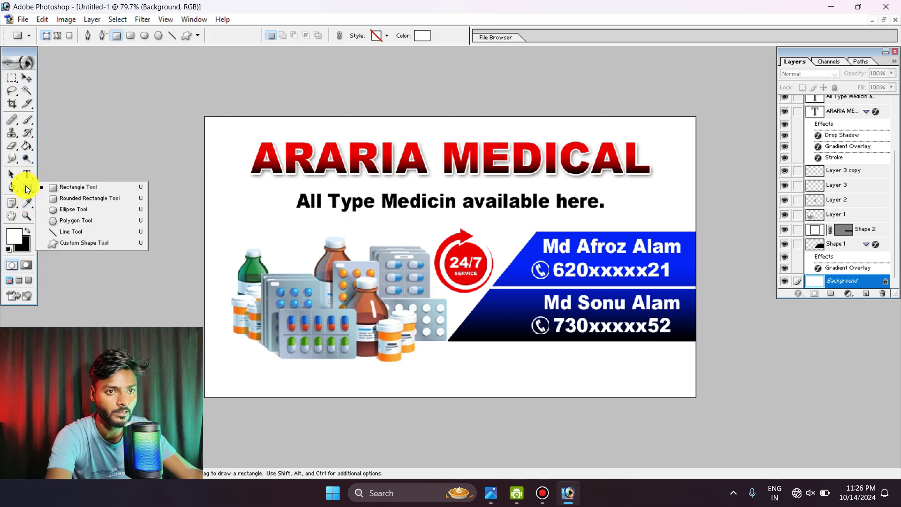
pyautogui.moveTo(205, 364); pyautogui.dragTo(694, 408)
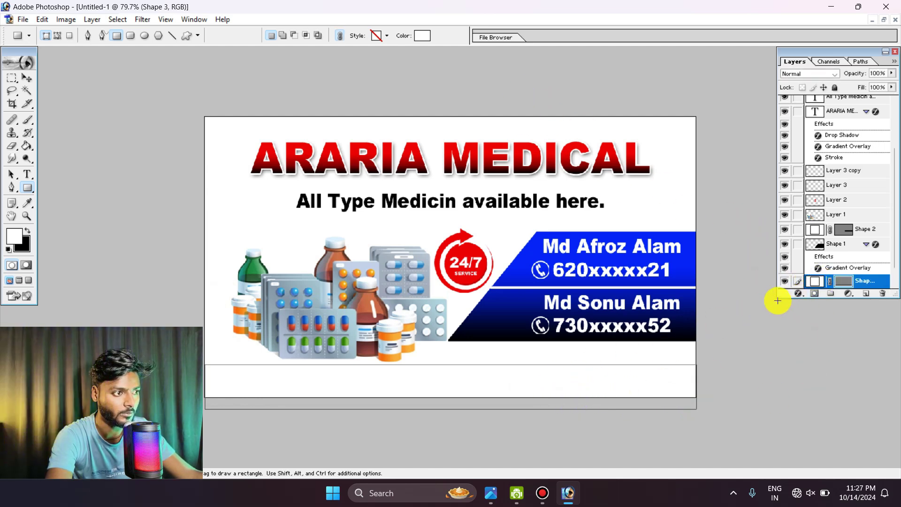
pyautogui.moveTo(777, 296); pyautogui.dragTo(714, 403)
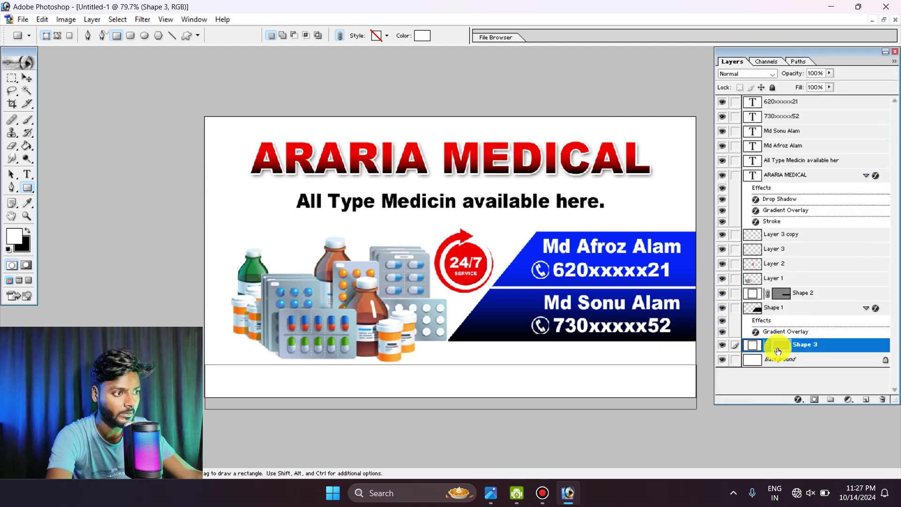
pyautogui.doubleClick(751, 347)
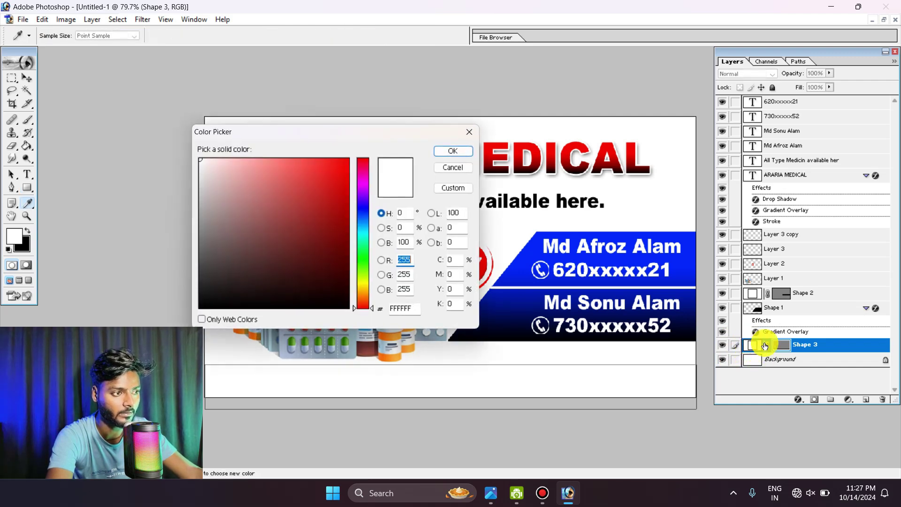
pyautogui.moveTo(359, 141); pyautogui.dragTo(694, 126)
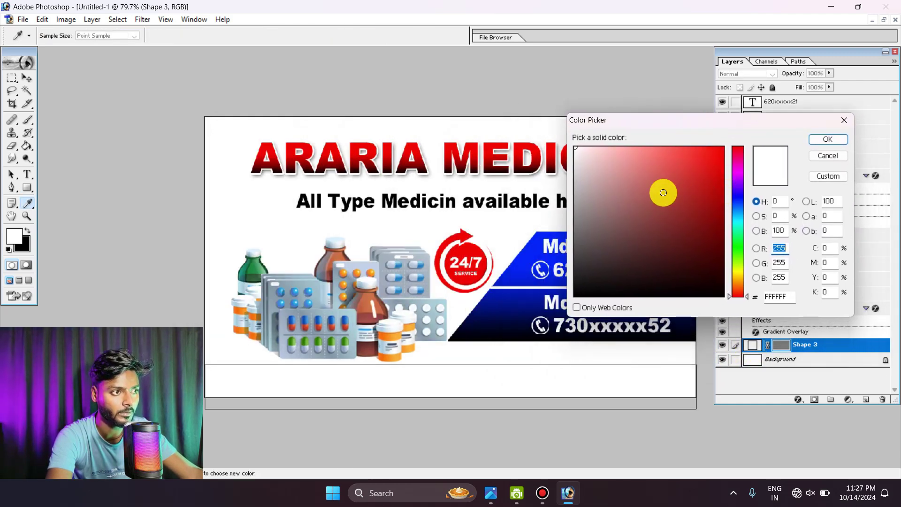
pyautogui.click(722, 147)
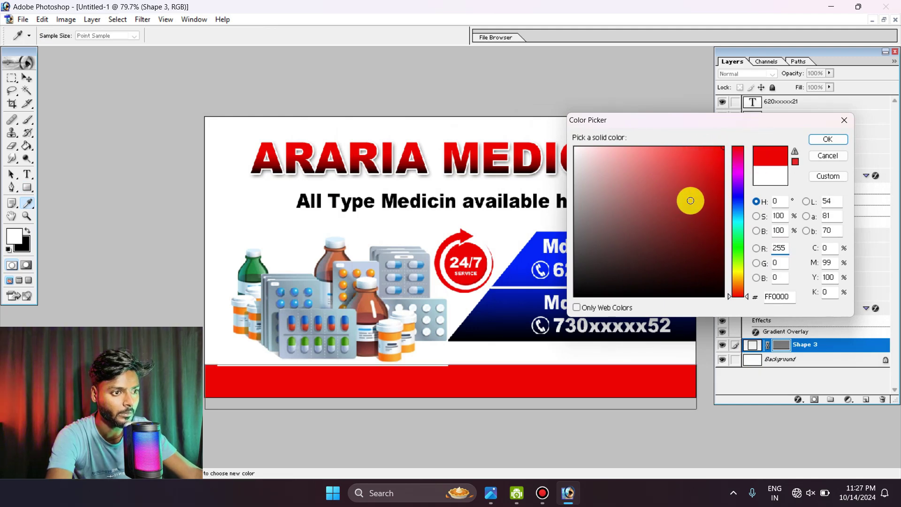
pyautogui.click(823, 140)
# Move the red bar above the image layers and rasterize it as Shape 3
pyautogui.click(27, 78)
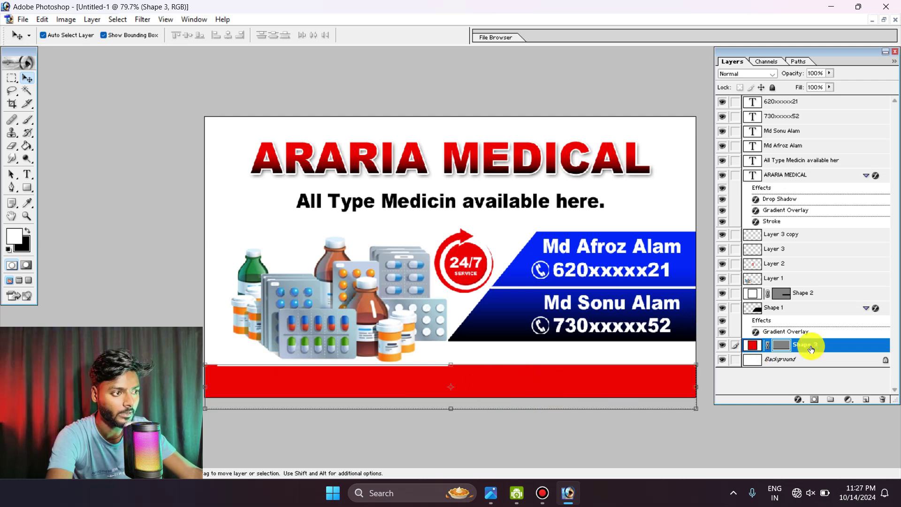
pyautogui.moveTo(810, 346); pyautogui.dragTo(800, 230)
pyautogui.hotkey('ctrl', 't')
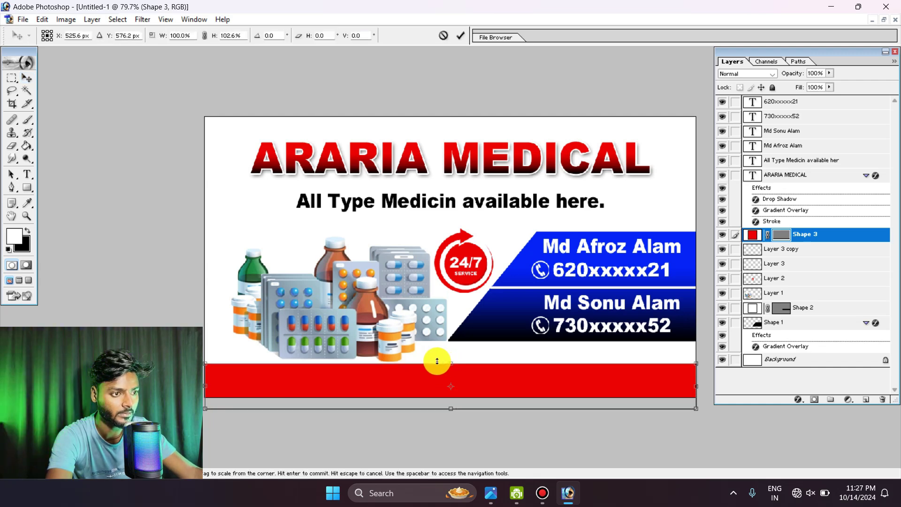
pyautogui.press('Return')
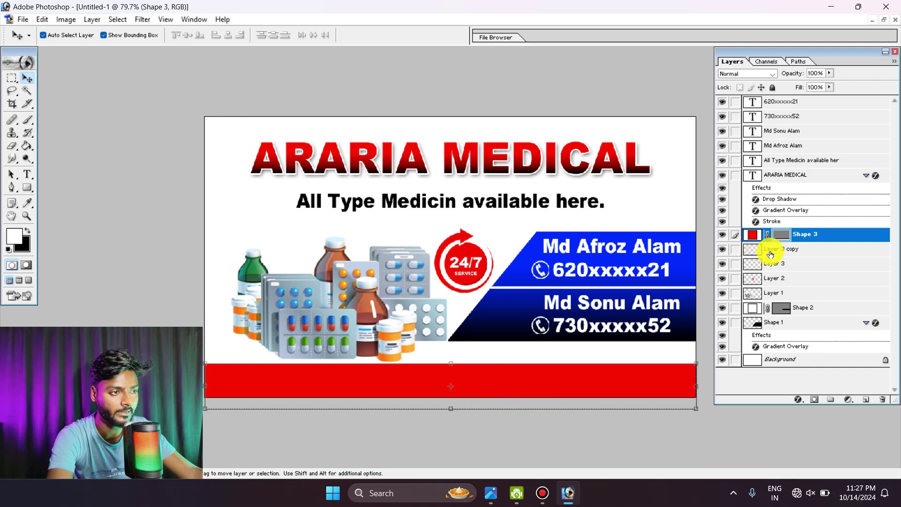
pyautogui.rightClick(814, 236)
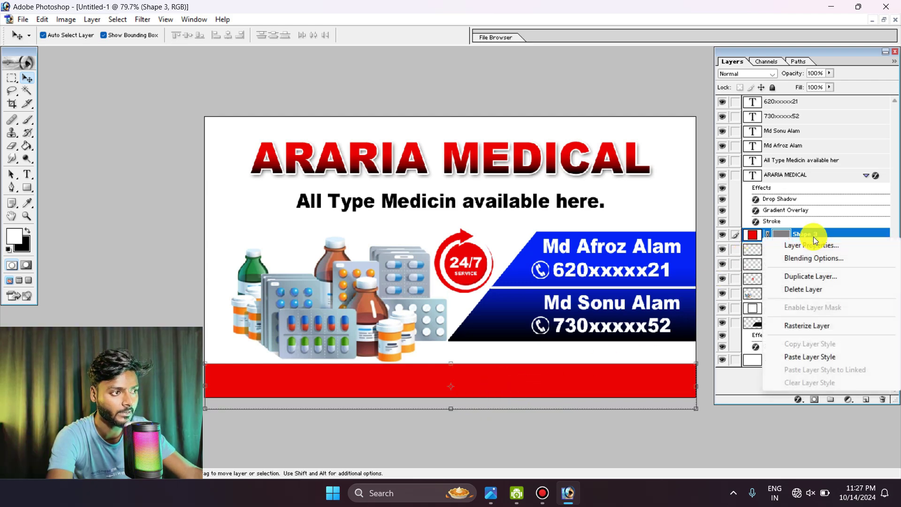
pyautogui.click(813, 327)
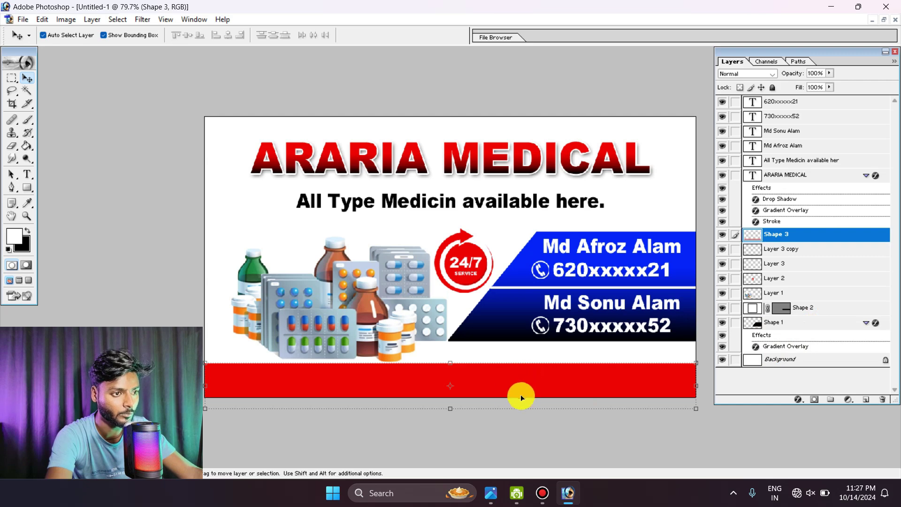
pyautogui.click(514, 384)
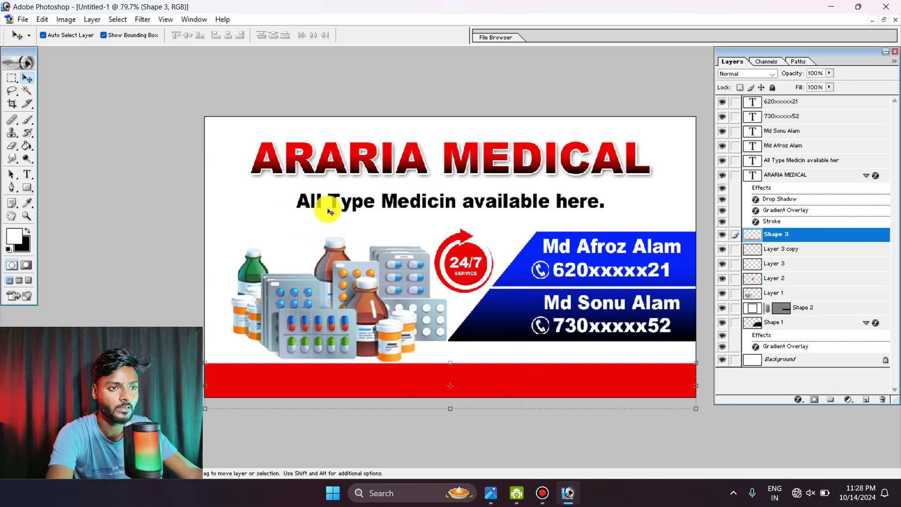
pyautogui.click(311, 203)
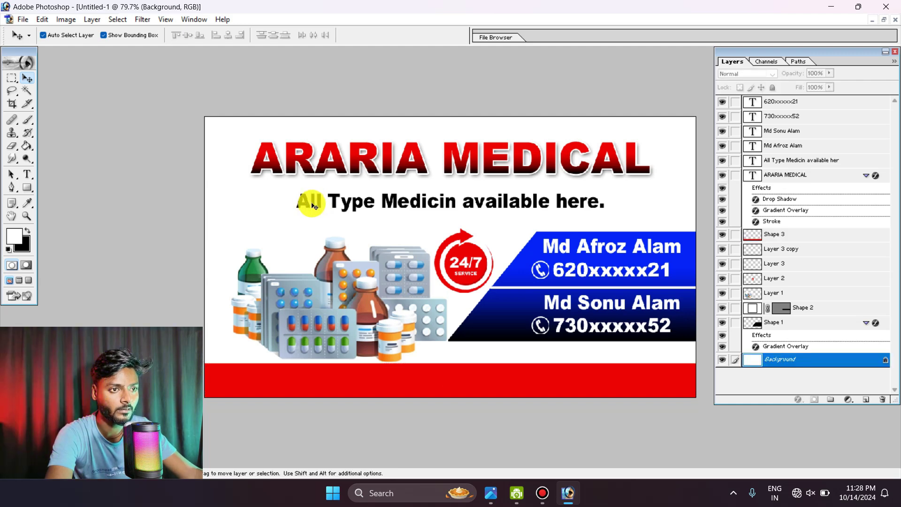
# Duplicate the tagline downward, paste the shop address into it, and colour it white
pyautogui.click(312, 207)
pyautogui.moveTo(311, 206)
pyautogui.mouseDown()
pyautogui.moveTo(308, 348)
pyautogui.moveTo(241, 378)
pyautogui.moveTo(523, 378)
pyautogui.mouseUp()
pyautogui.press('t')
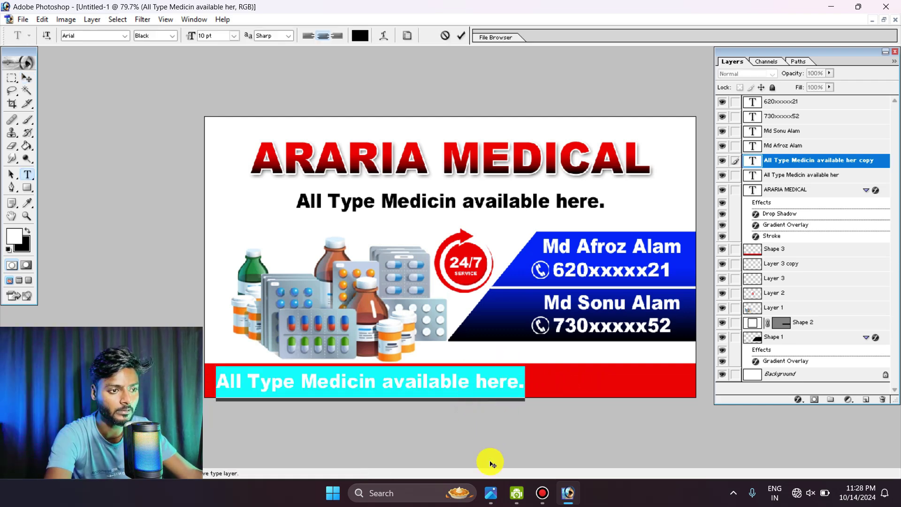
pyautogui.hotkey('ctrl', 'v')
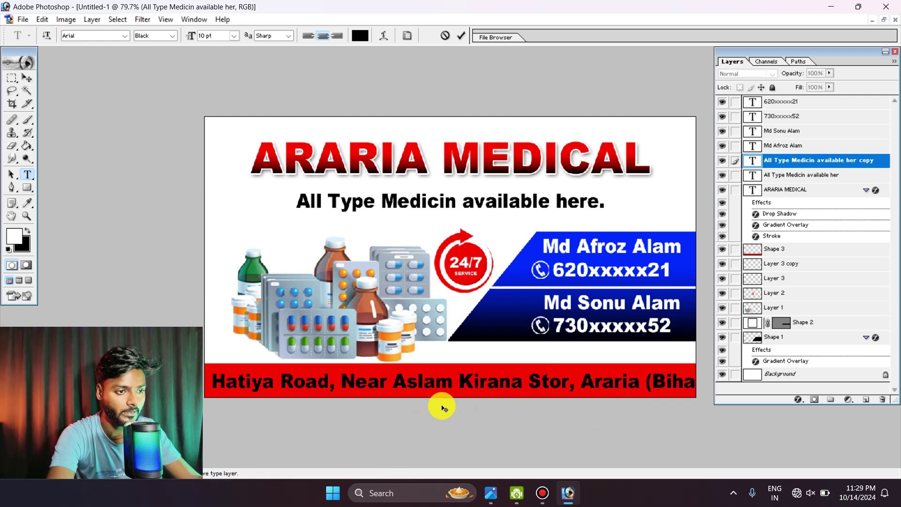
pyautogui.hotkey('ctrl', 'a')
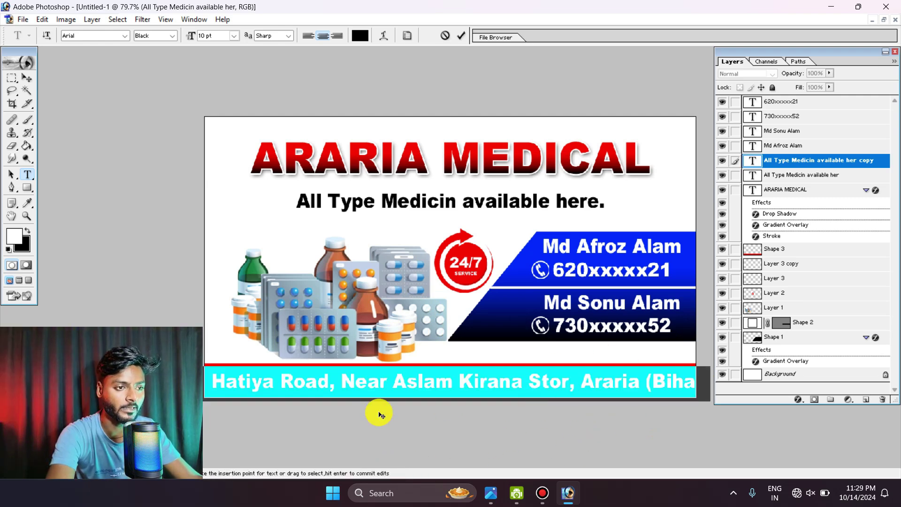
pyautogui.moveTo(569, 419)
pyautogui.mouseDown()
pyautogui.moveTo(772, 413)
pyautogui.moveTo(679, 416)
pyautogui.mouseUp()
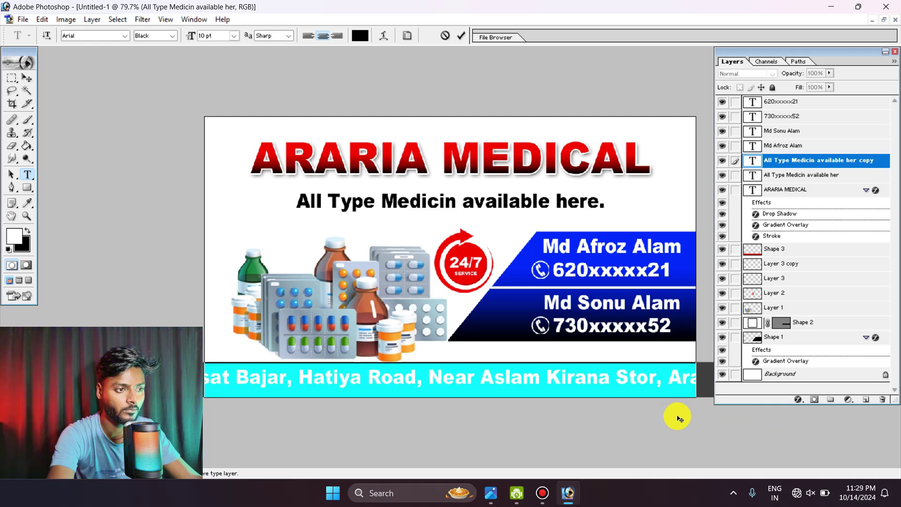
pyautogui.click(360, 35)
pyautogui.click(825, 139)
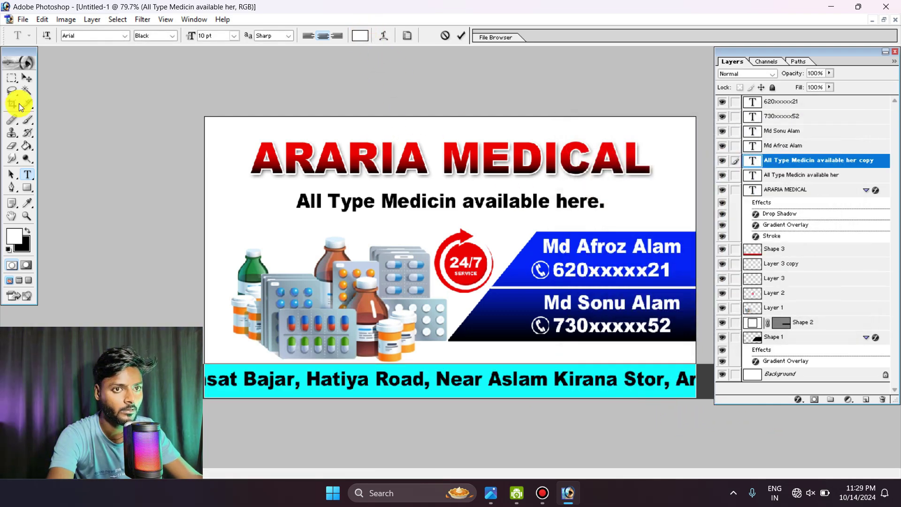
pyautogui.click(26, 79)
# Move the address line onto the card and squeeze it to fit the red bottom bar
pyautogui.hotkey('ctrl', '-')
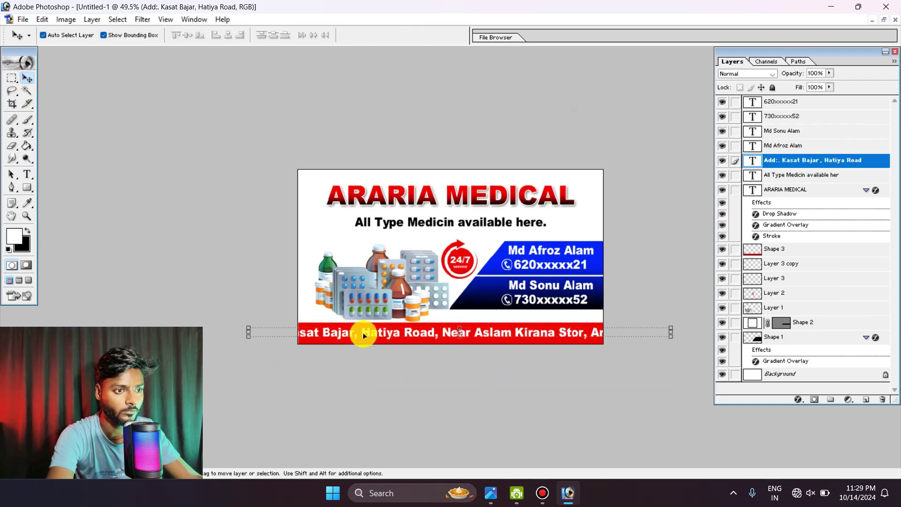
pyautogui.moveTo(362, 332); pyautogui.dragTo(418, 335)
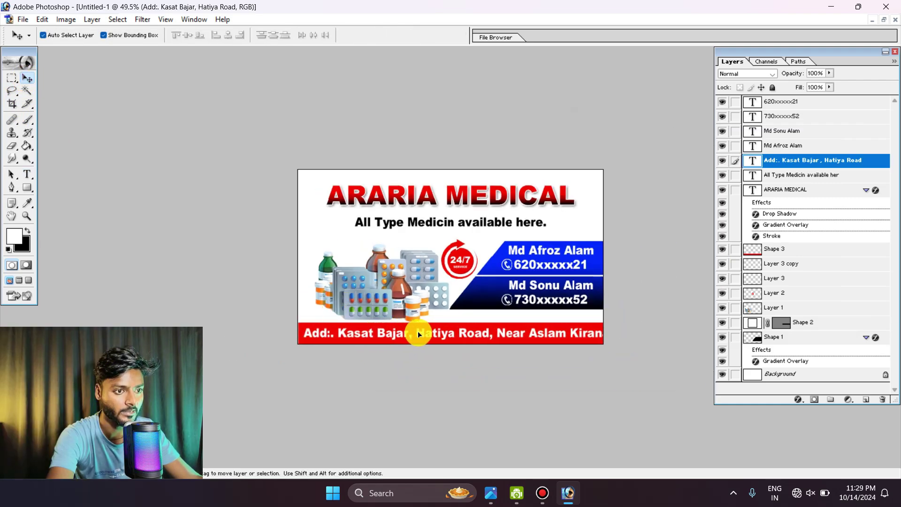
pyautogui.hotkey('ctrl', '-')
pyautogui.moveTo(635, 308); pyautogui.dragTo(551, 307)
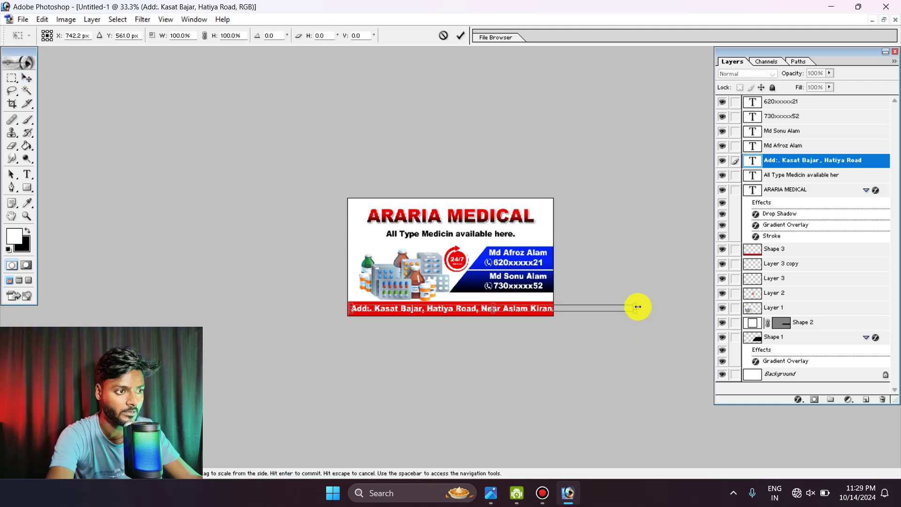
pyautogui.press('Return')
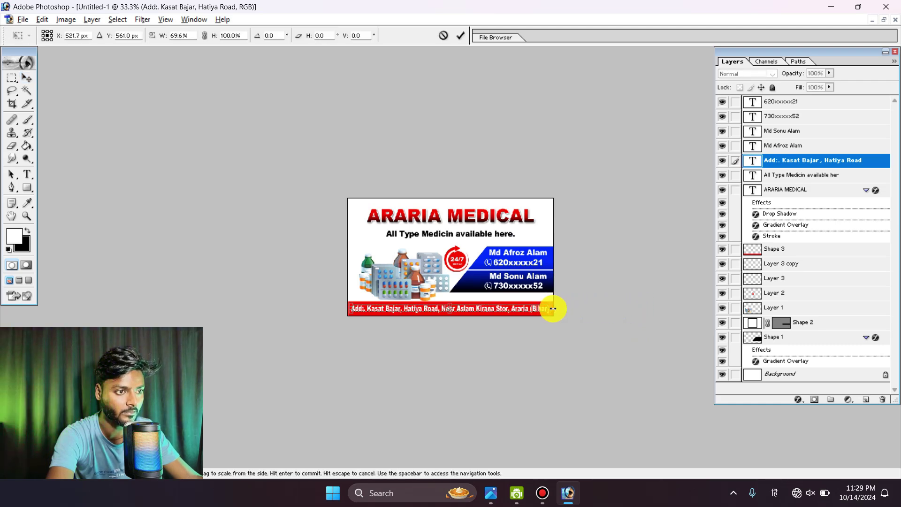
pyautogui.hotkey('ctrl', '0')
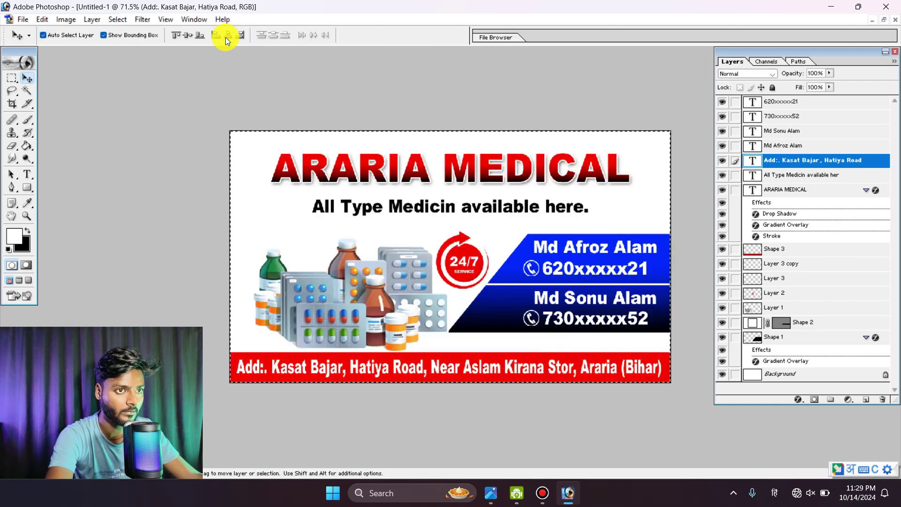
# Draw a thin tall rectangle left of the title and fill it pure red
pyautogui.click(639, 203)
pyautogui.hotkey('ctrl', '+')
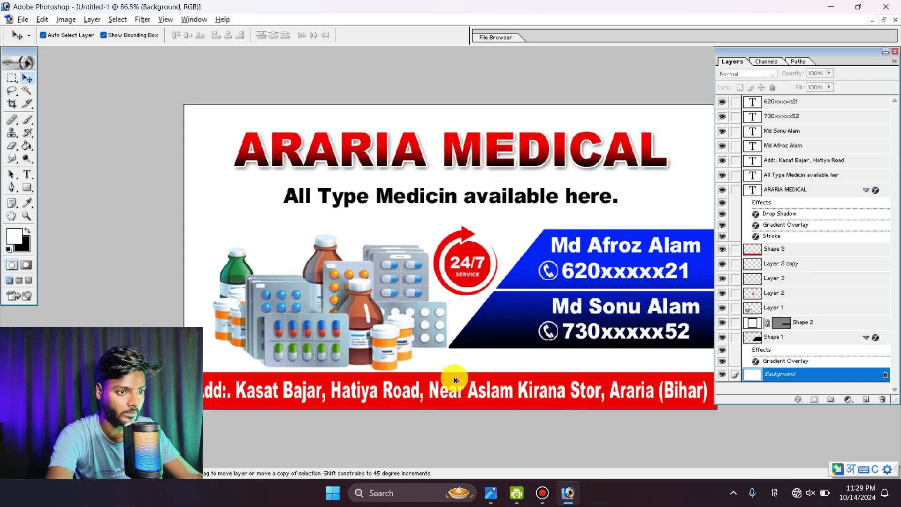
pyautogui.hotkey('ctrl', '0')
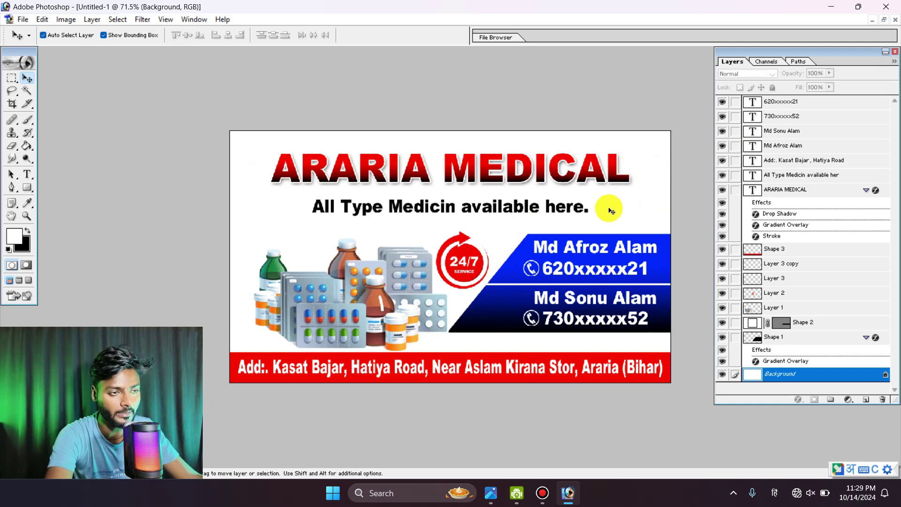
pyautogui.scroll(1, 63, 195)
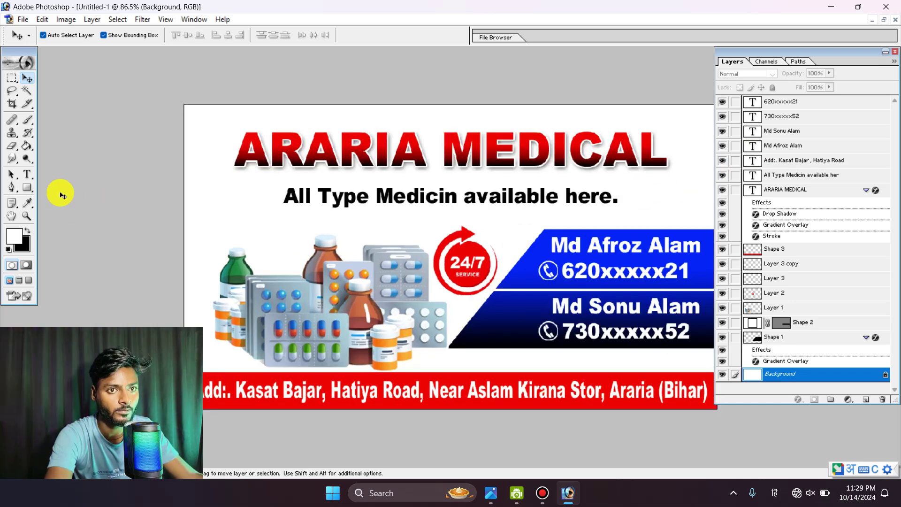
pyautogui.moveTo(30, 185); pyautogui.dragTo(83, 186)
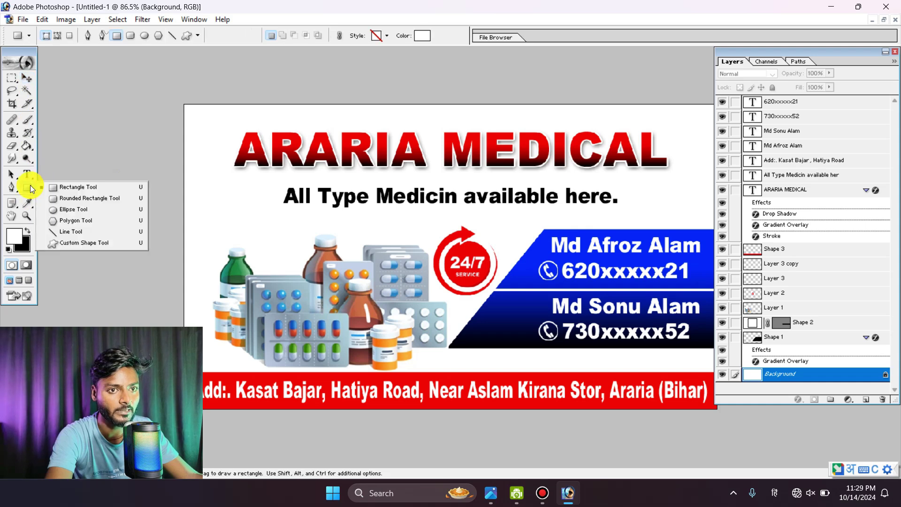
pyautogui.click(83, 186)
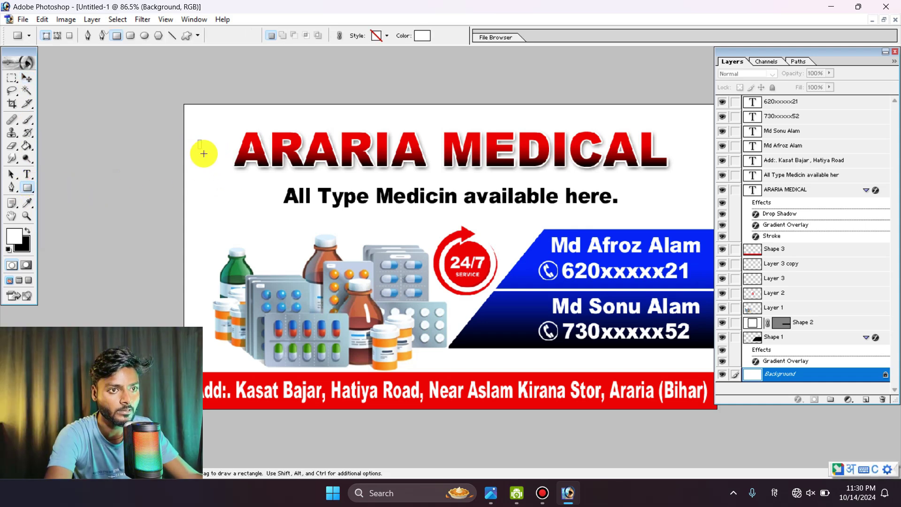
pyautogui.moveTo(215, 179); pyautogui.dragTo(210, 177)
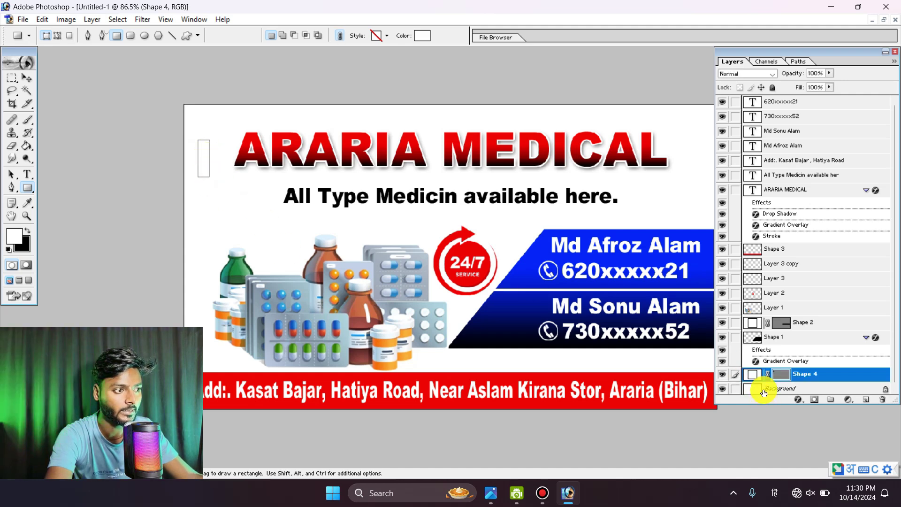
pyautogui.doubleClick(752, 374)
pyautogui.moveTo(684, 181); pyautogui.dragTo(749, 141)
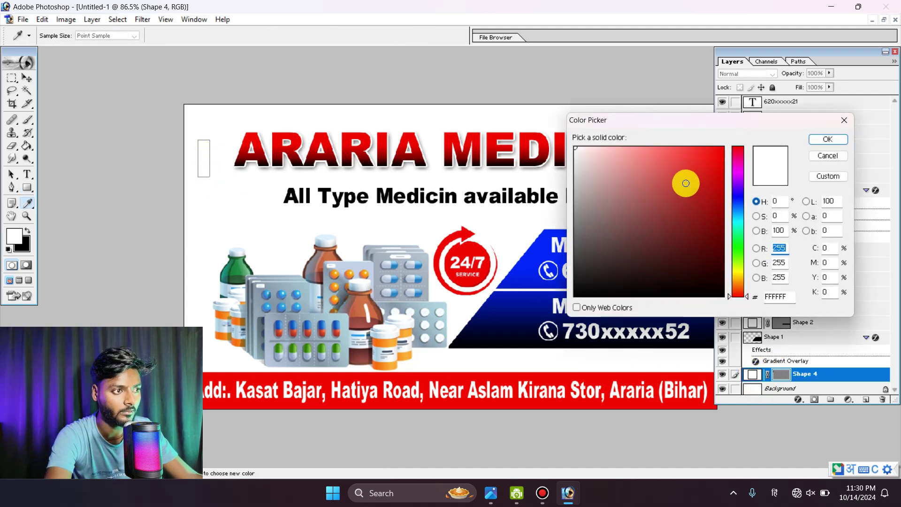
pyautogui.click(818, 136)
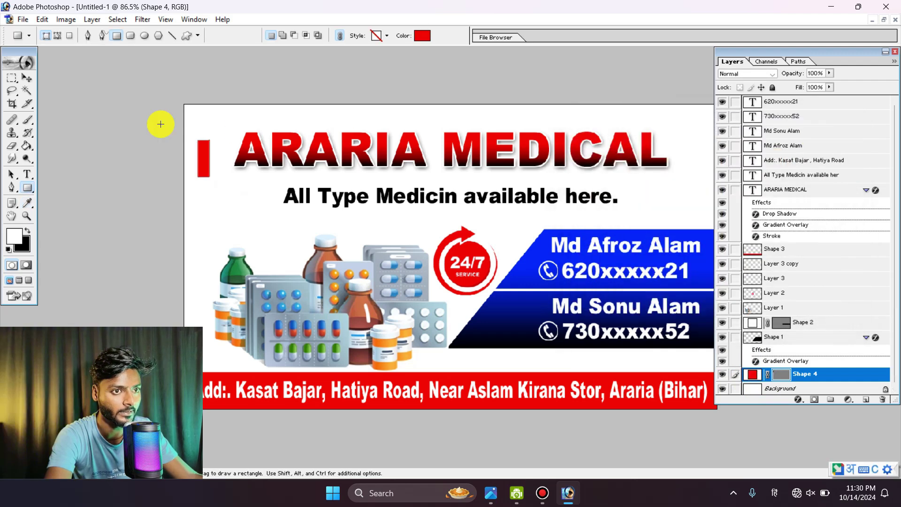
# Make a 90°-rotated copy of the red bar and merge both into a cross
pyautogui.hotkey('ctrl', '0')
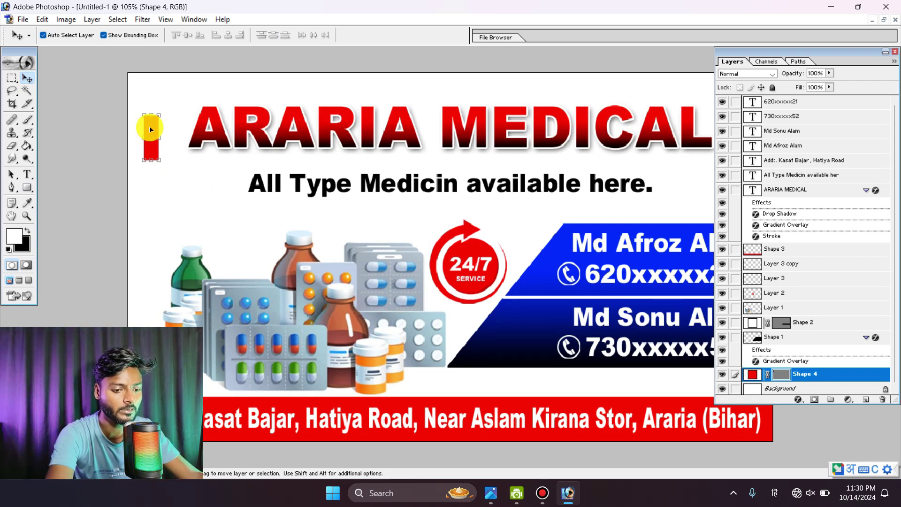
pyautogui.hotkey('ctrl', 't')
pyautogui.moveTo(155, 108); pyautogui.dragTo(172, 133)
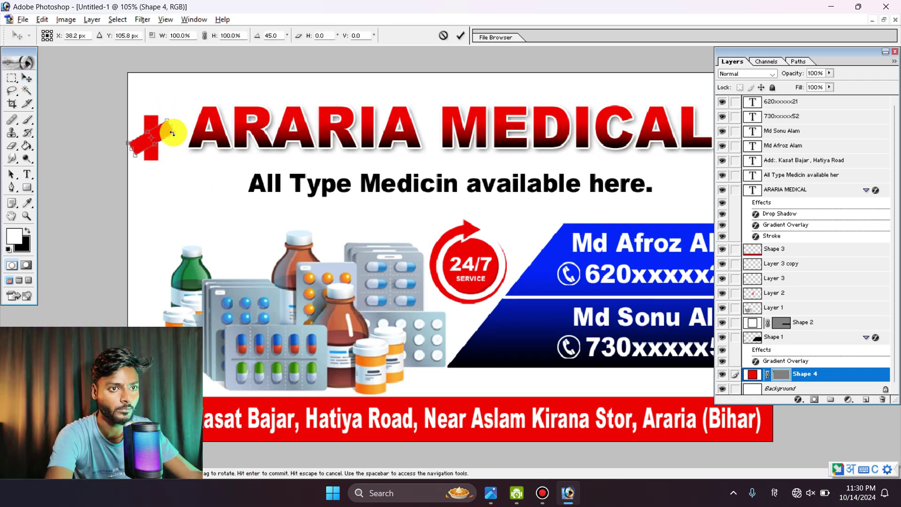
pyautogui.hotkey('ctrl', 'alt', 't')
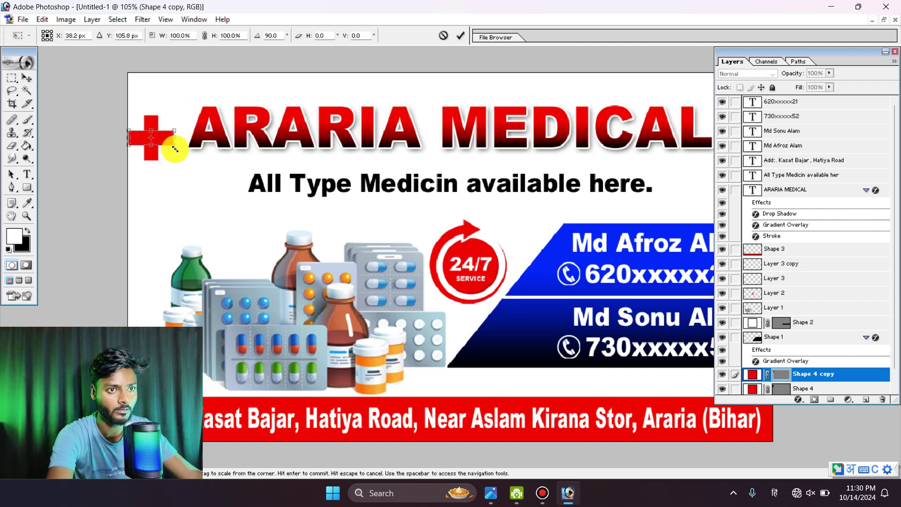
pyautogui.press('Return')
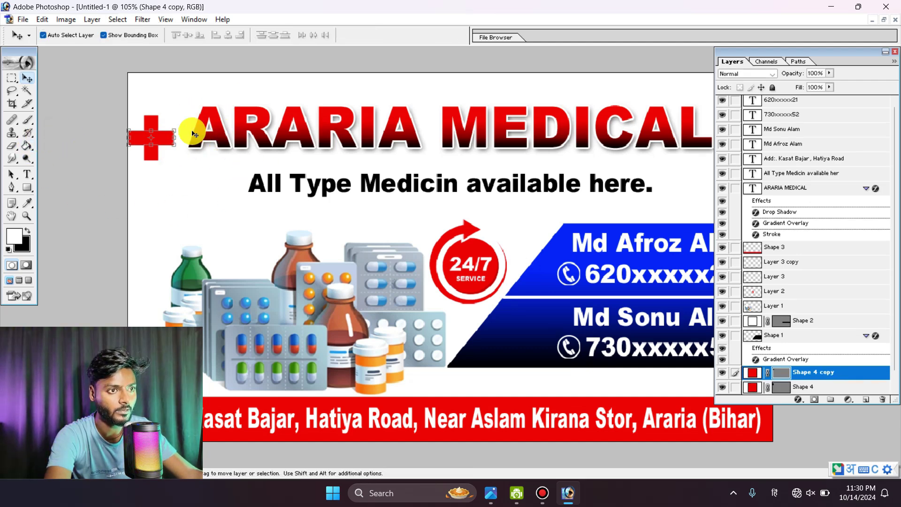
pyautogui.scroll(-1, 738, 368)
pyautogui.click(735, 373)
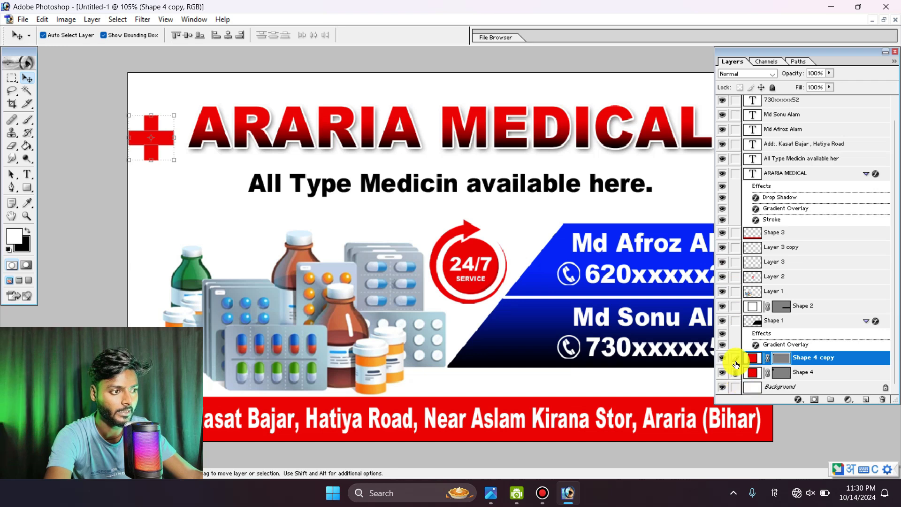
pyautogui.hotkey('ctrl', 'e')
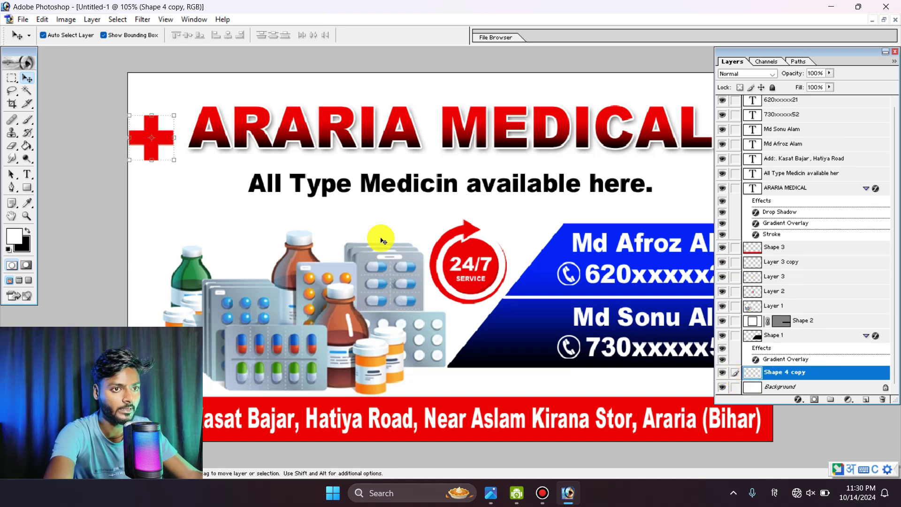
# Scale the cross to about 81% and place a copy right of the title
pyautogui.moveTo(154, 121); pyautogui.dragTo(159, 119)
pyautogui.hotkey('ctrl', '-')
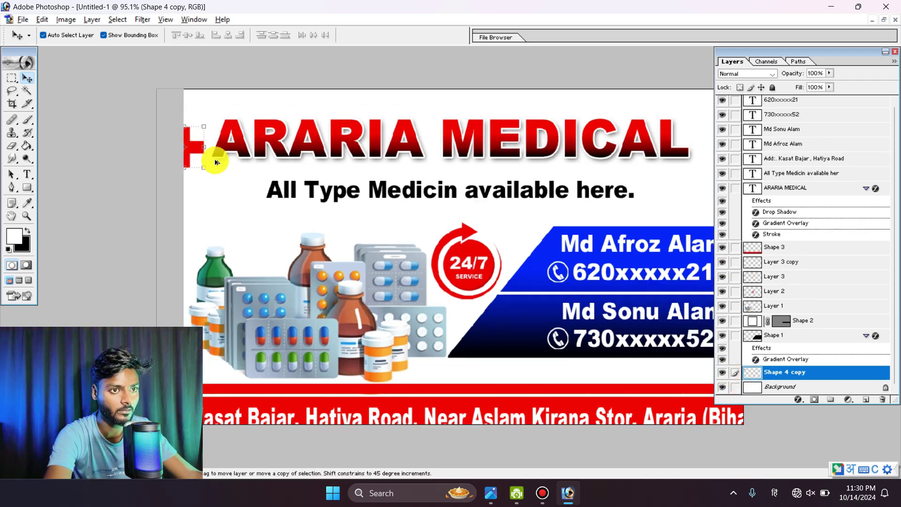
pyautogui.moveTo(230, 135); pyautogui.dragTo(225, 139)
pyautogui.press('Return')
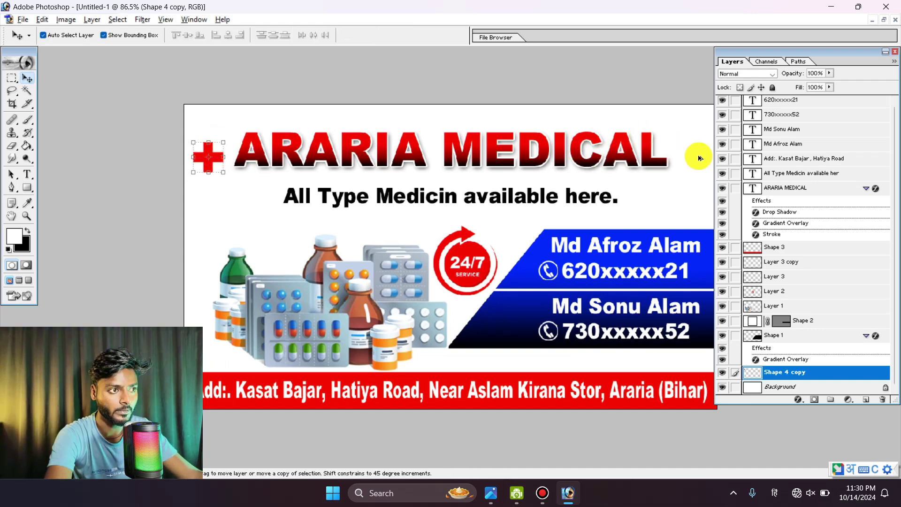
pyautogui.hotkey('ctrl', '-')
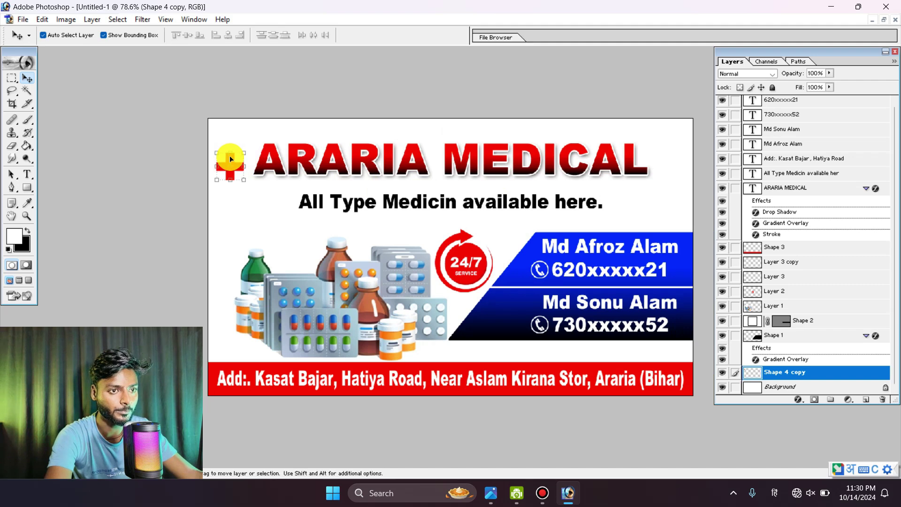
pyautogui.moveTo(230, 159); pyautogui.dragTo(498, 159)
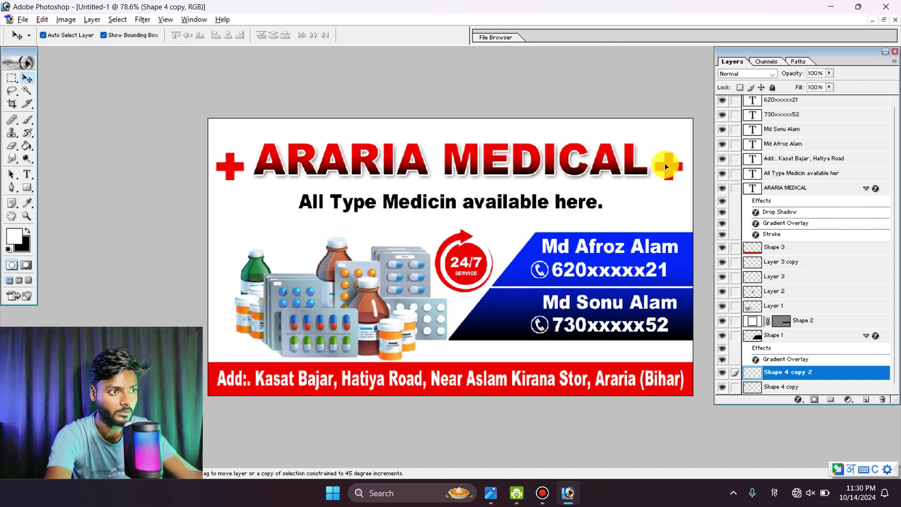
# Link all card layers down to Background and merge them into one flattened Background layer
pyautogui.click(659, 131)
pyautogui.hotkey('ctrl', '-')
pyautogui.click(579, 173)
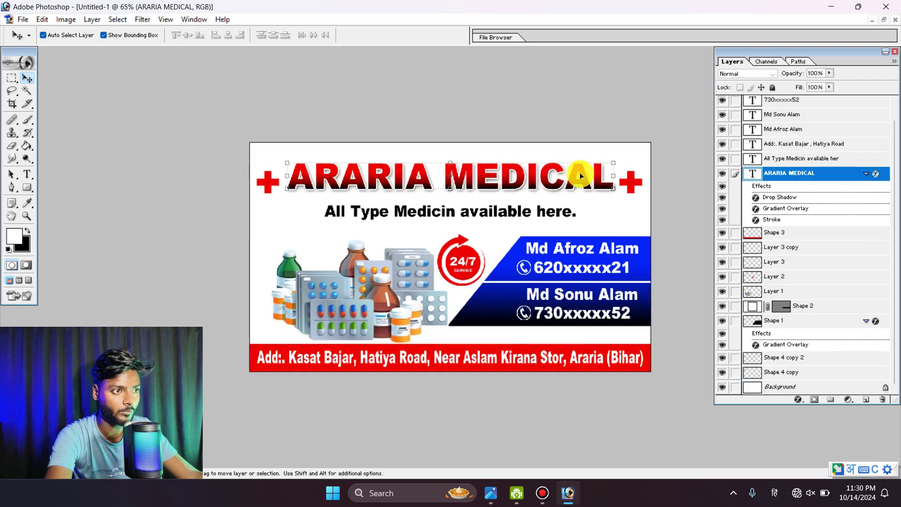
pyautogui.click(599, 220)
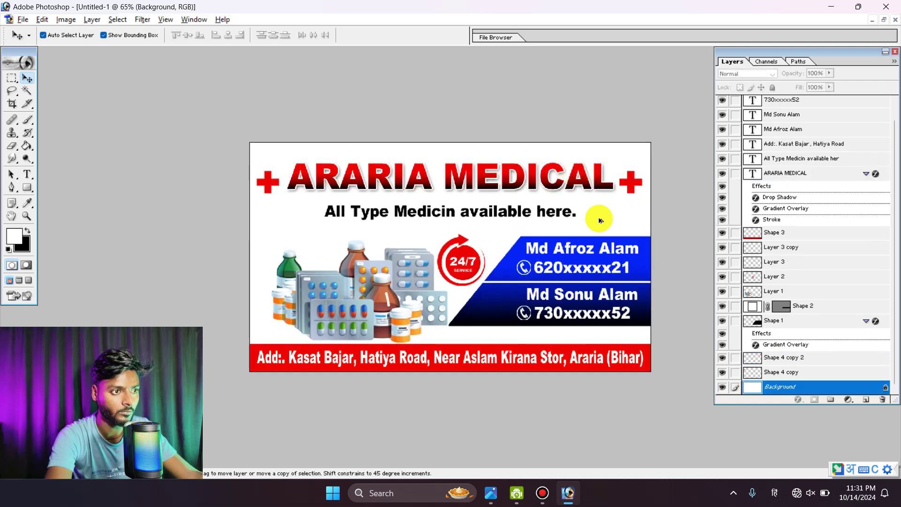
pyautogui.hotkey('ctrl', '+')
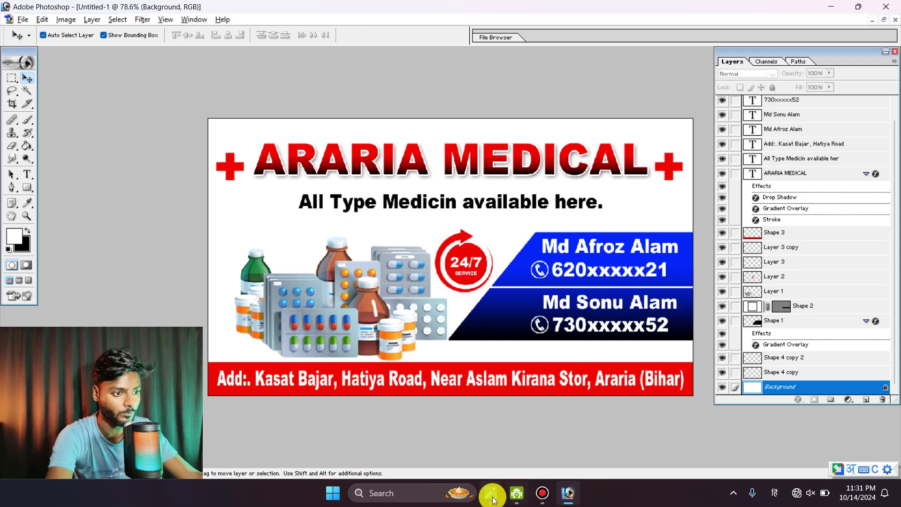
pyautogui.hotkey('ctrl', '0')
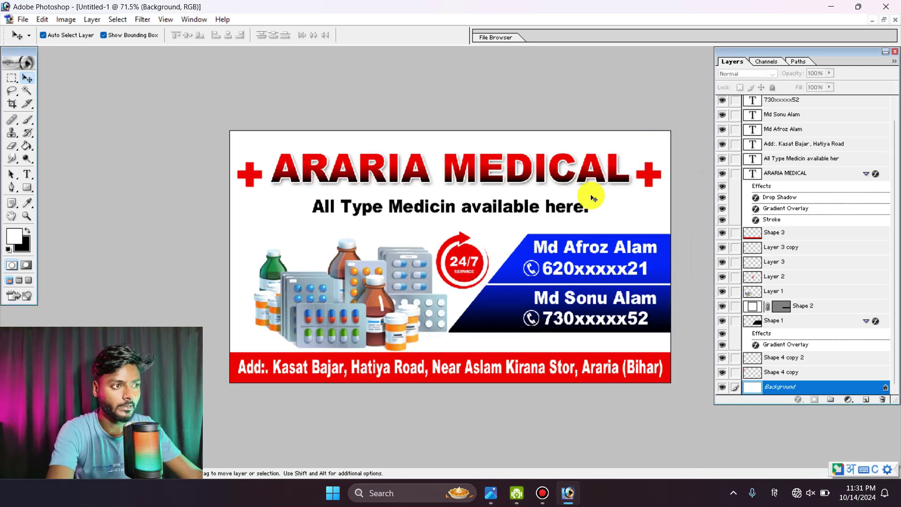
pyautogui.hotkey('ctrl', '-')
pyautogui.scroll(1, 799, 229)
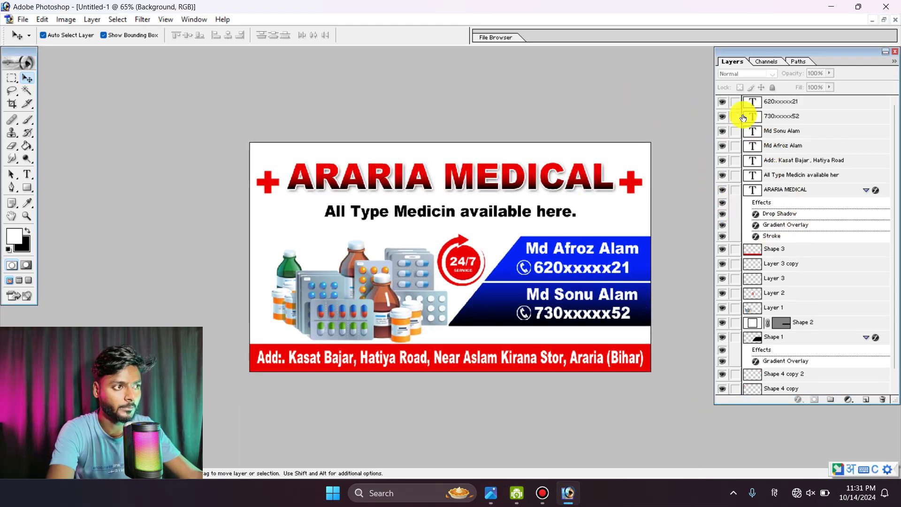
pyautogui.moveTo(735, 144); pyautogui.dragTo(738, 412)
pyautogui.scroll(1, 739, 230)
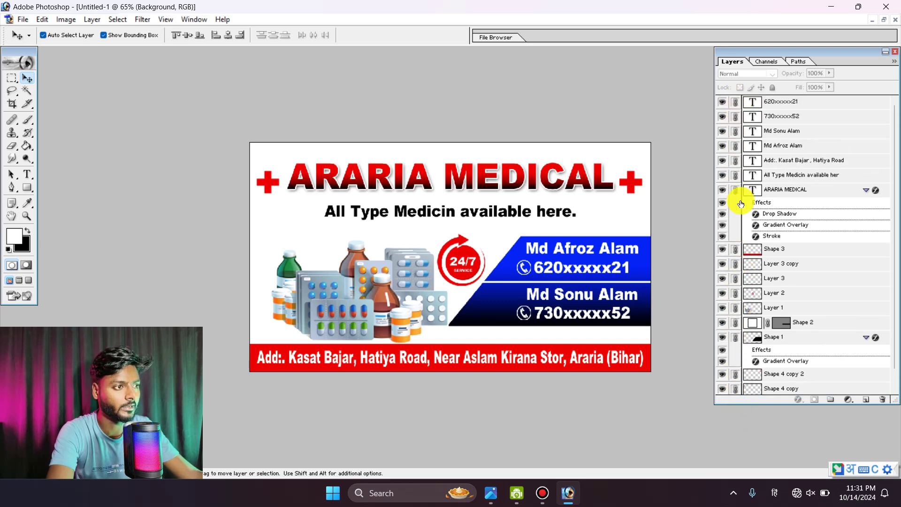
pyautogui.hotkey('ctrl', 'e')
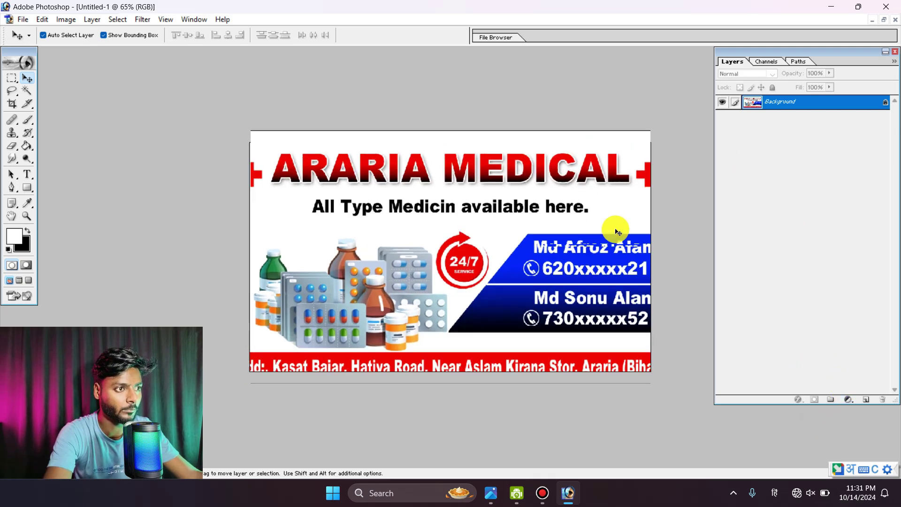
pyautogui.hotkey('ctrl', '0')
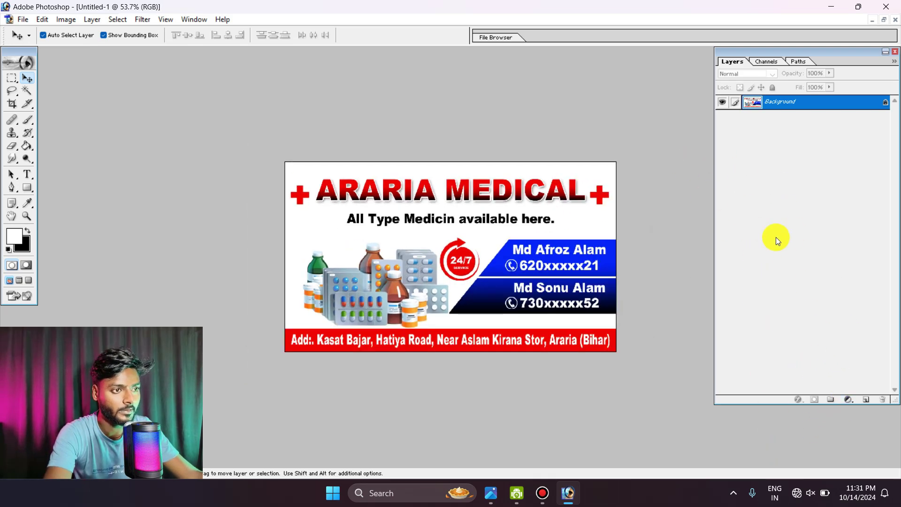
pyautogui.click(883, 22)
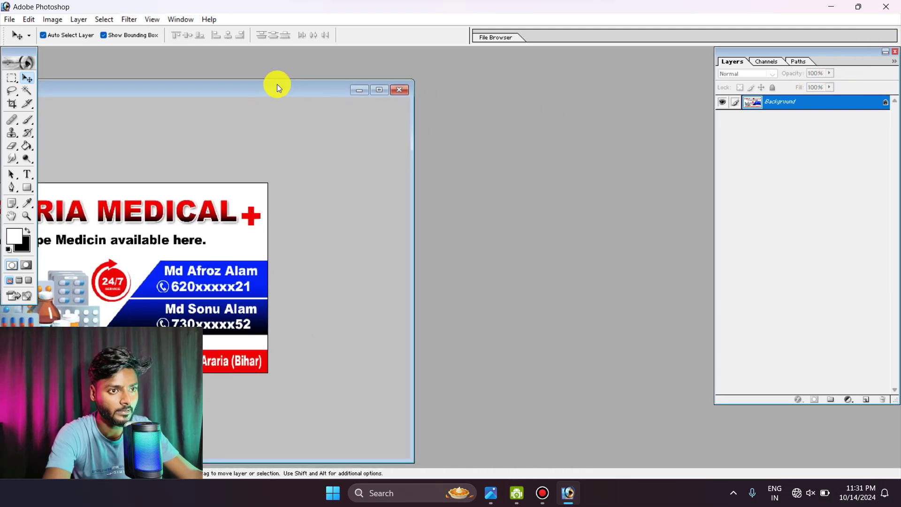
# Create a blank A4 document (210 × 297 mm, 300 ppi), Untitled-2, beside the card
pyautogui.moveTo(471, 168); pyautogui.dragTo(281, 83)
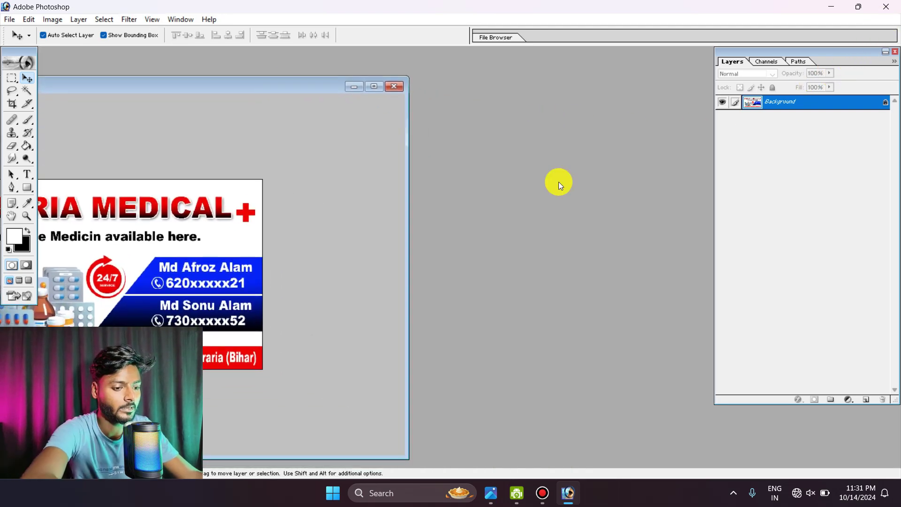
pyautogui.hotkey('ctrl', 'n')
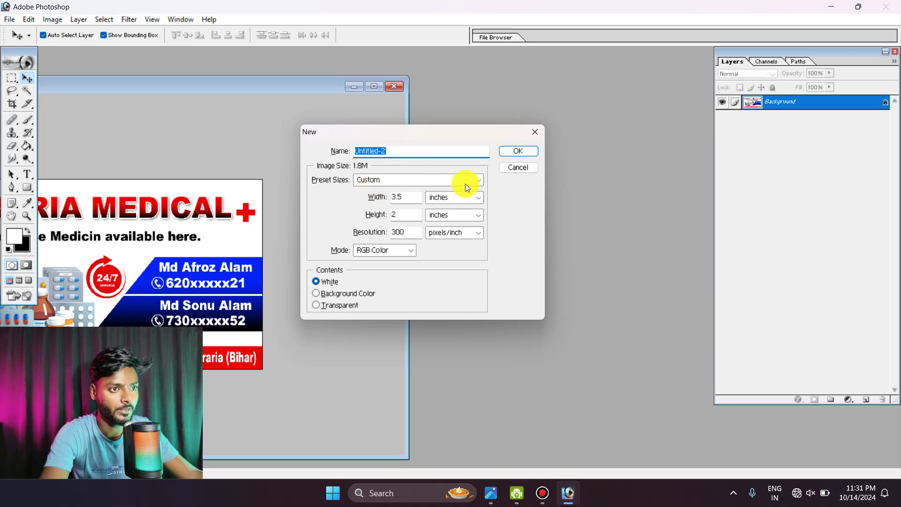
pyautogui.click(466, 183)
pyautogui.click(398, 445)
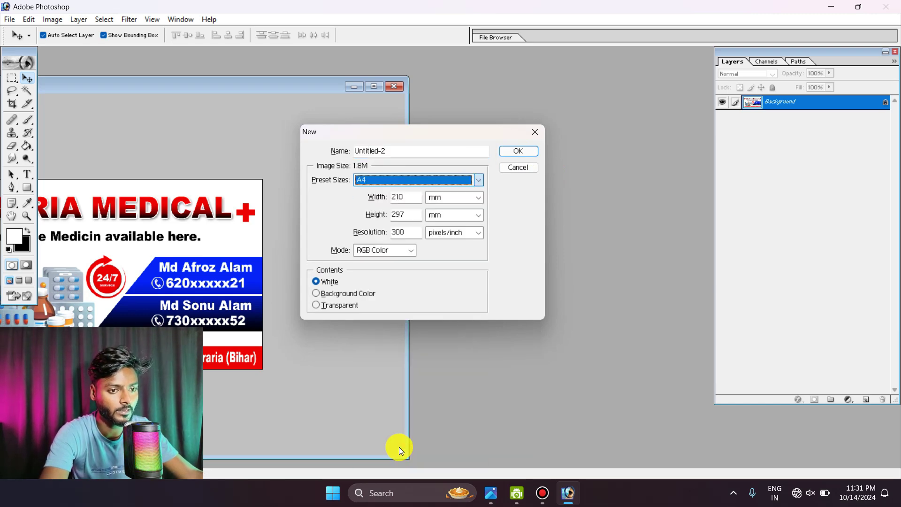
pyautogui.click(515, 152)
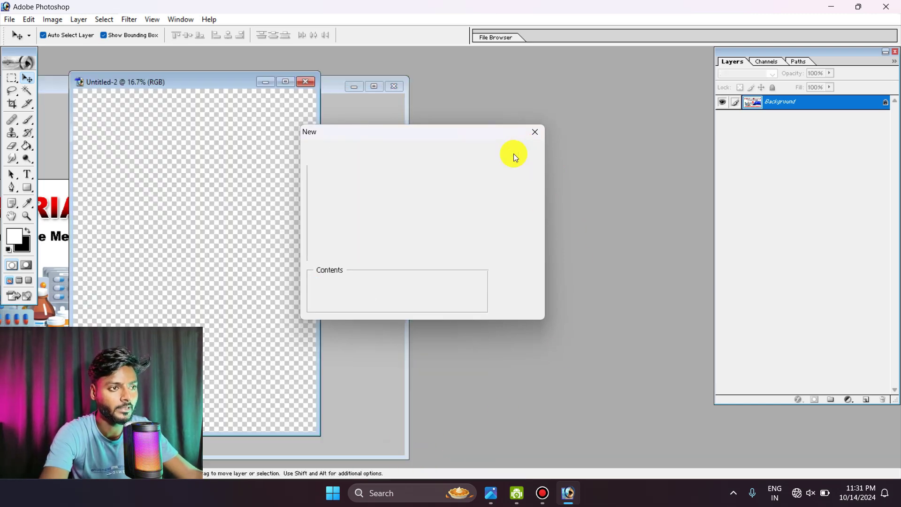
pyautogui.moveTo(226, 88); pyautogui.dragTo(596, 100)
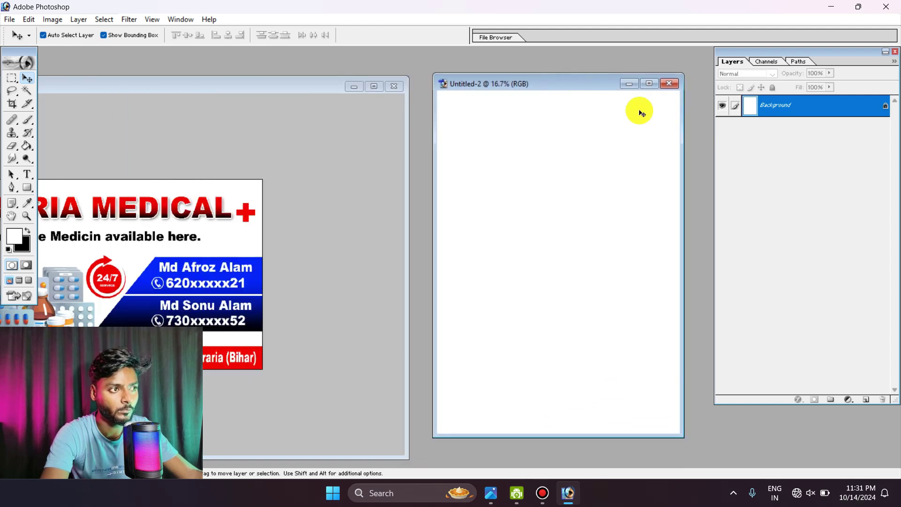
pyautogui.click(271, 92)
# Drag the flattened card onto the A4 page, undoing the accidental second copy
pyautogui.moveTo(357, 97); pyautogui.dragTo(339, 81)
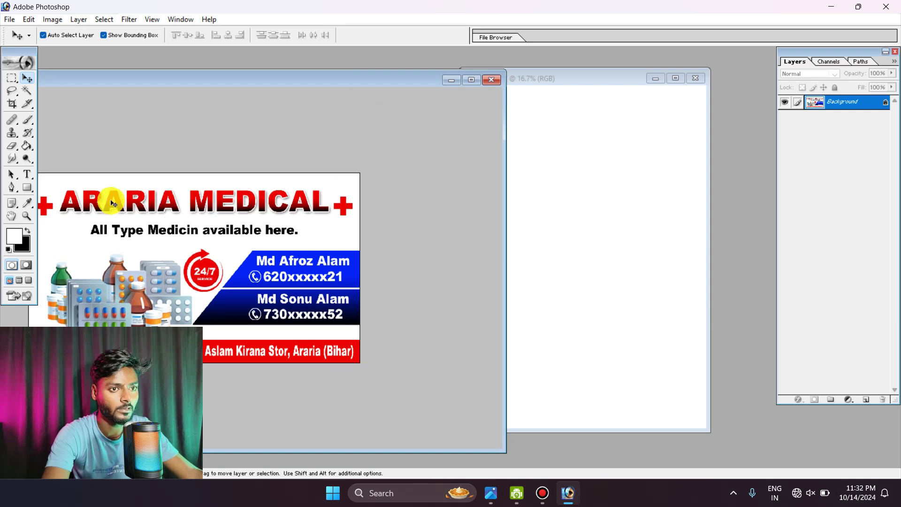
pyautogui.moveTo(223, 220)
pyautogui.mouseDown()
pyautogui.moveTo(598, 191)
pyautogui.moveTo(591, 163)
pyautogui.mouseUp()
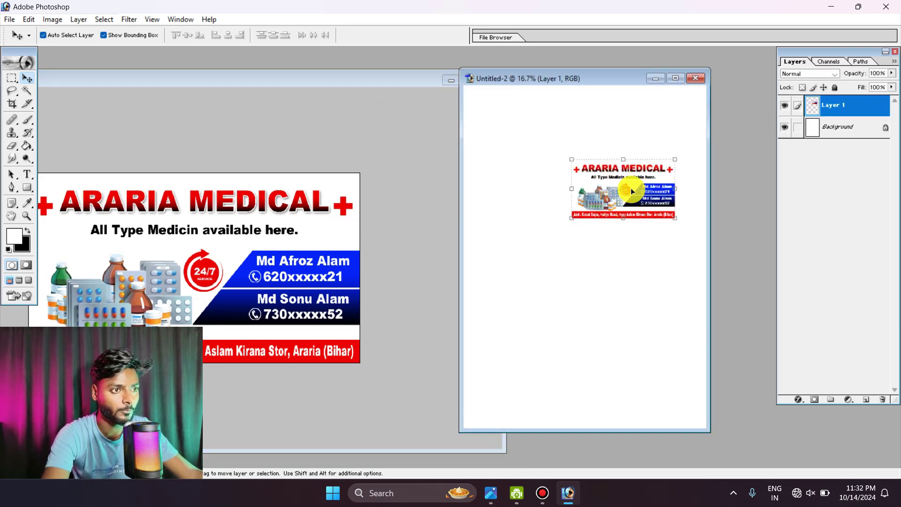
pyautogui.click(316, 200)
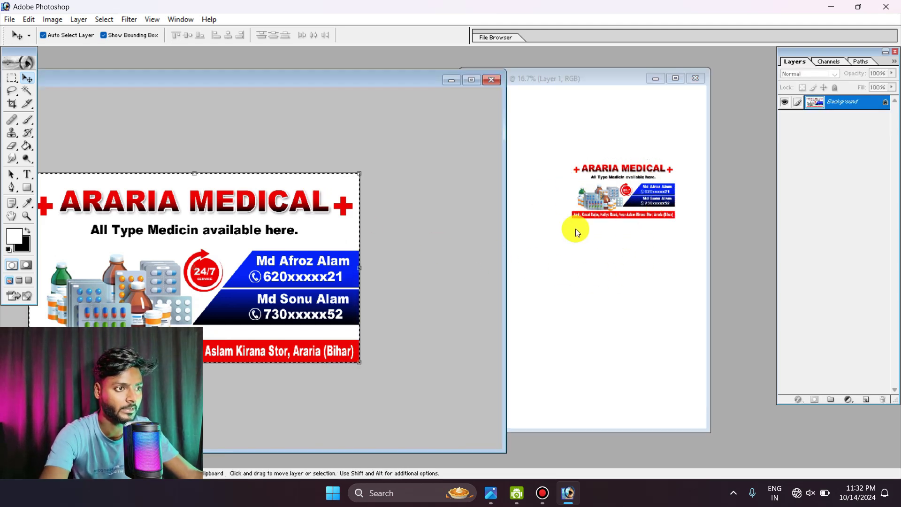
pyautogui.click(600, 262)
pyautogui.moveTo(601, 263); pyautogui.dragTo(598, 259)
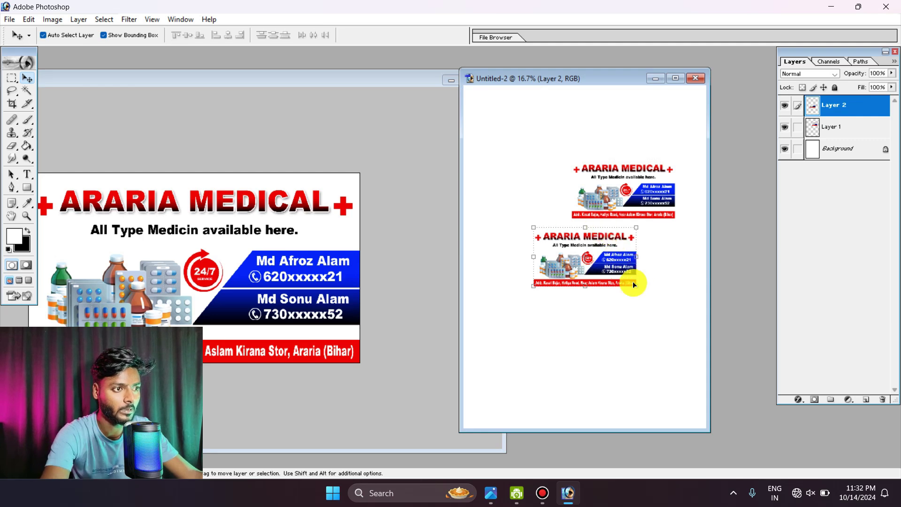
pyautogui.hotkey('ctrl', 'z')
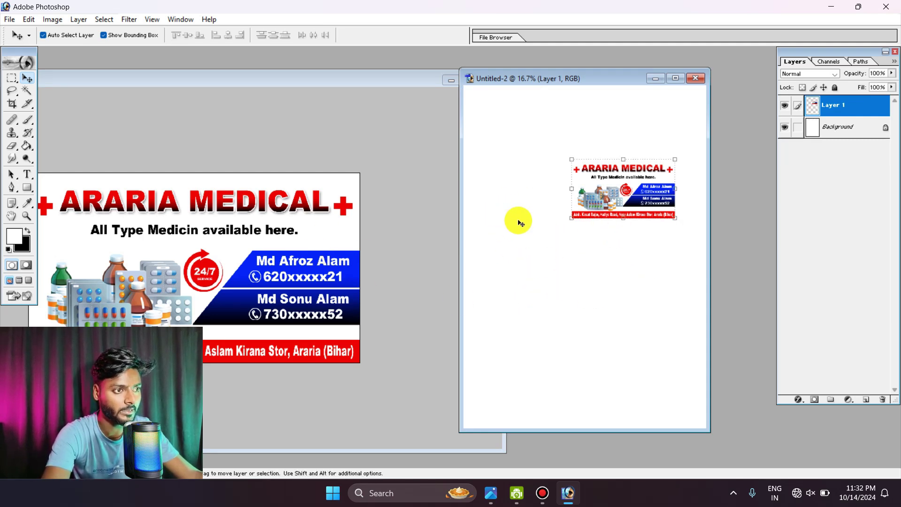
# Minimize the card window, maximize the A4 page, and position the card near the top
pyautogui.click(322, 184)
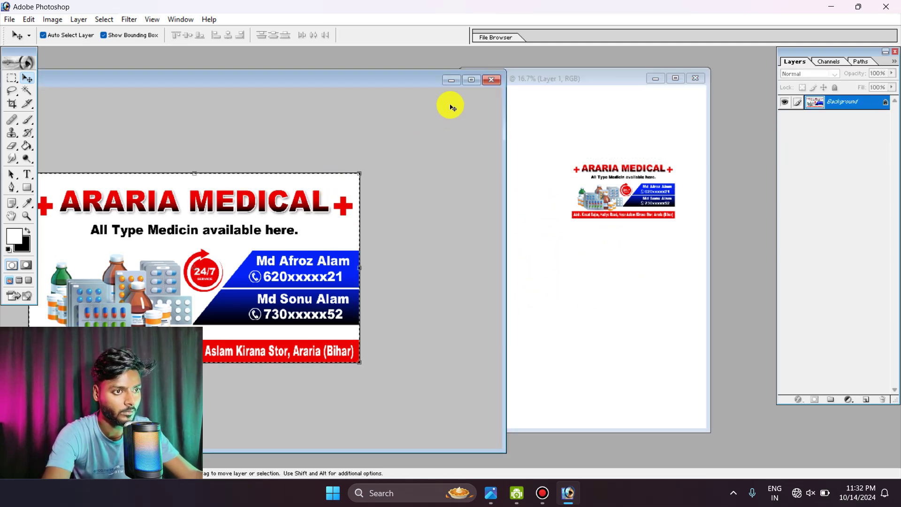
pyautogui.click(448, 78)
pyautogui.doubleClick(595, 78)
pyautogui.hotkey('ctrl', '+')
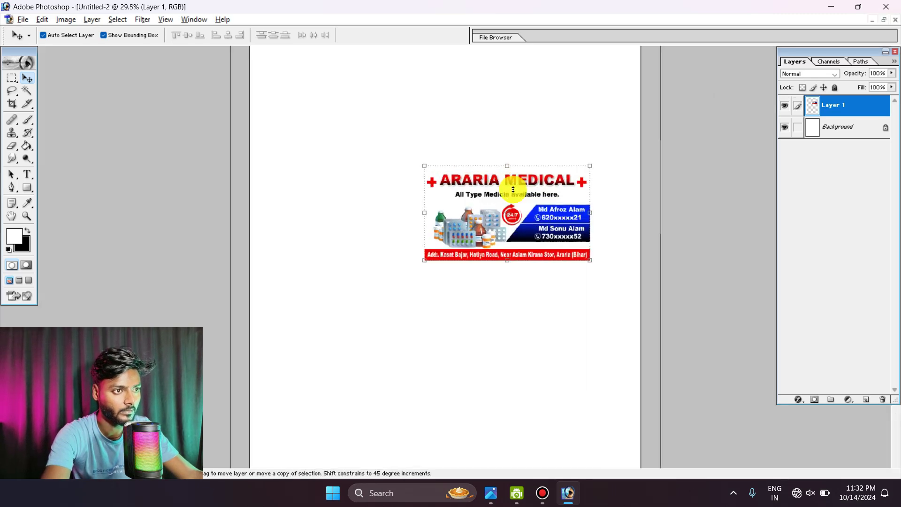
pyautogui.hotkey('ctrl', '+')
pyautogui.hotkey('ctrl', '0')
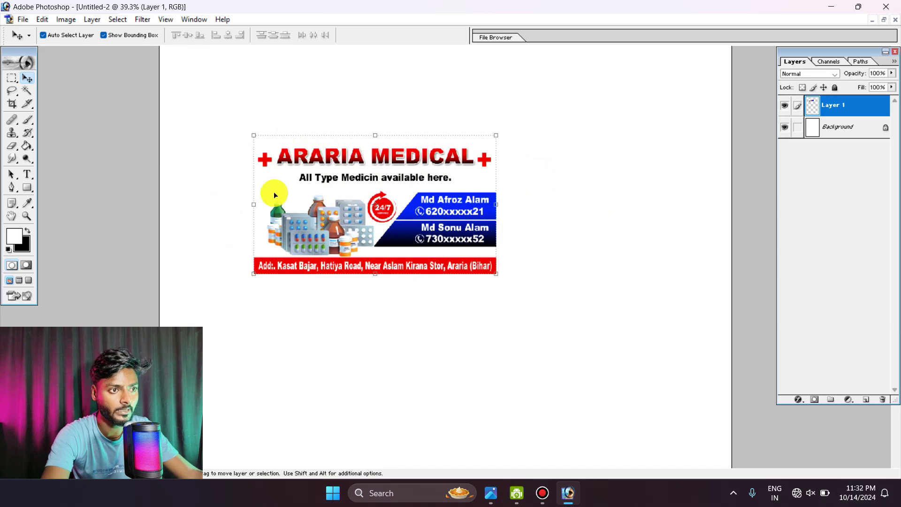
pyautogui.moveTo(334, 216)
pyautogui.mouseDown()
pyautogui.moveTo(368, 182)
pyautogui.moveTo(363, 159)
pyautogui.mouseUp()
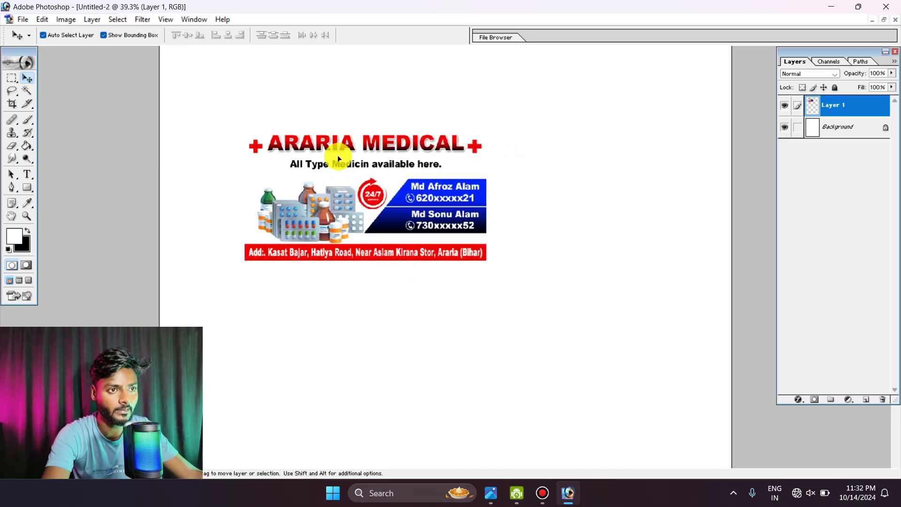
# Outline the card with a 4 px black border using Edit > Stroke
pyautogui.click(43, 18)
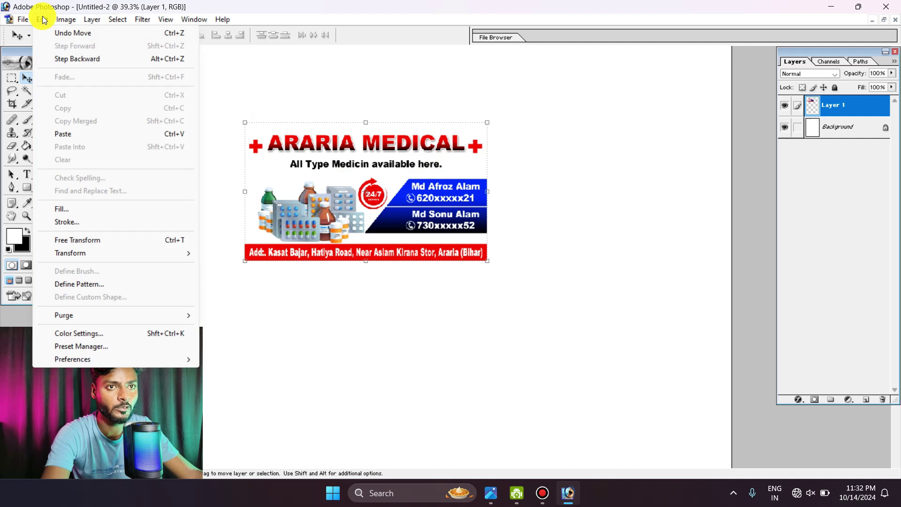
pyautogui.click(102, 226)
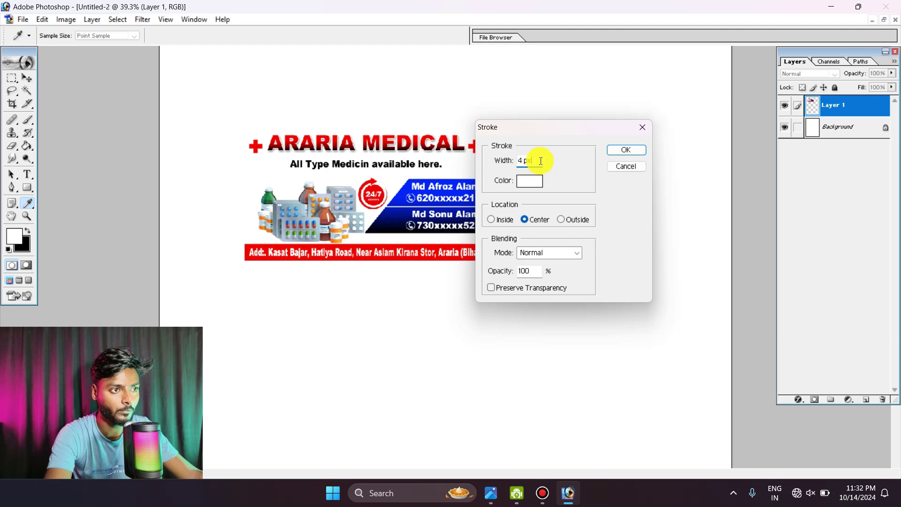
pyautogui.click(573, 161)
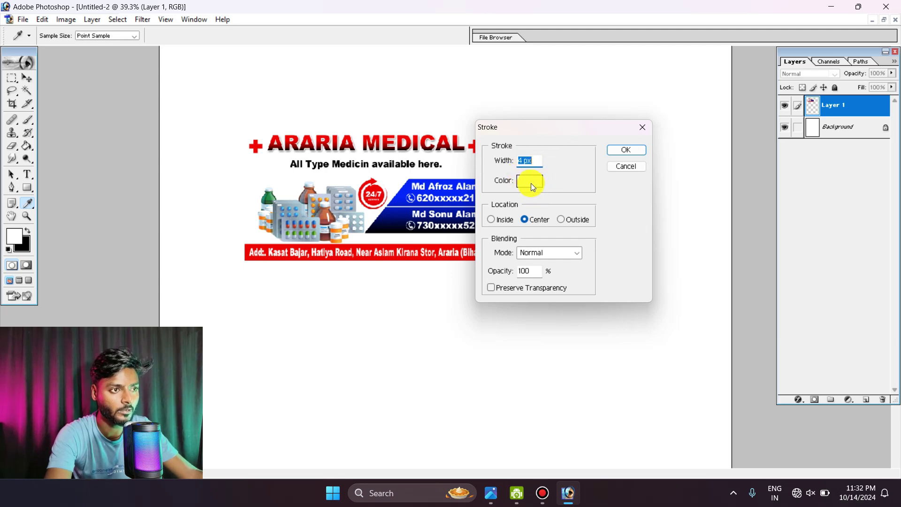
pyautogui.click(530, 182)
pyautogui.moveTo(633, 206); pyautogui.dragTo(575, 294)
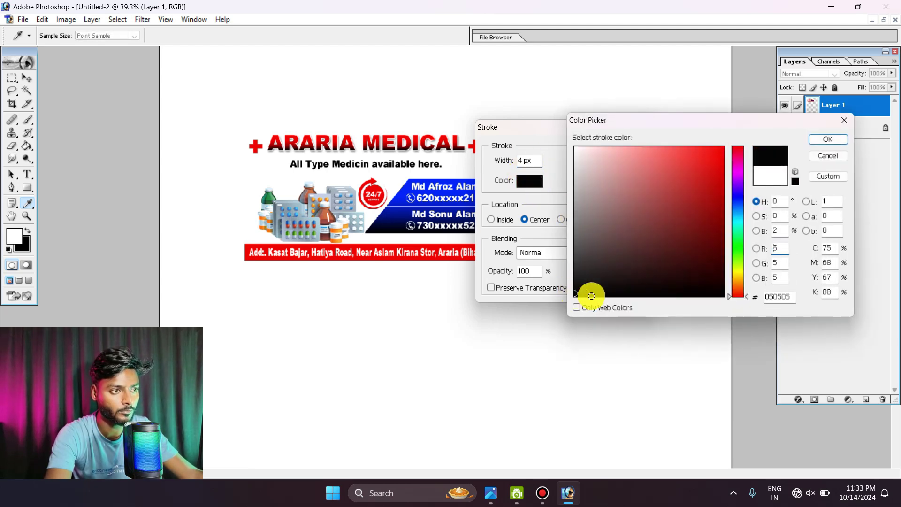
pyautogui.click(819, 141)
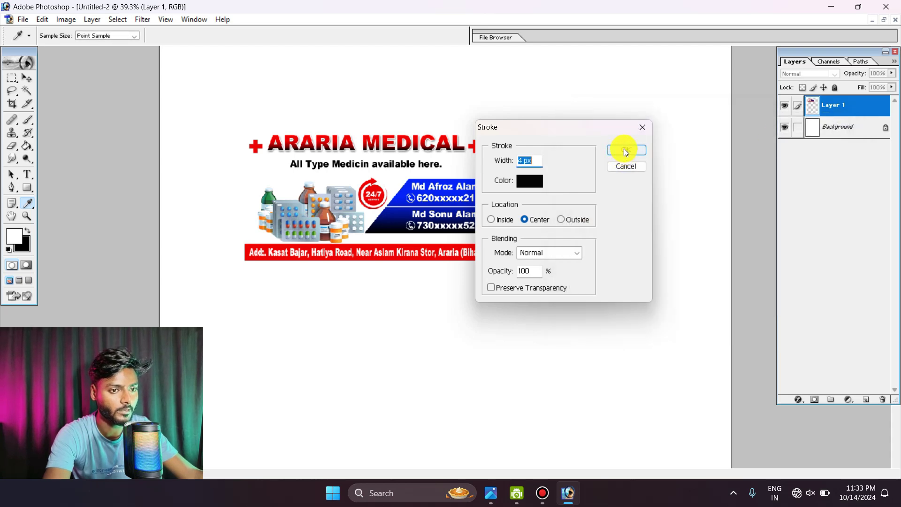
pyautogui.click(624, 148)
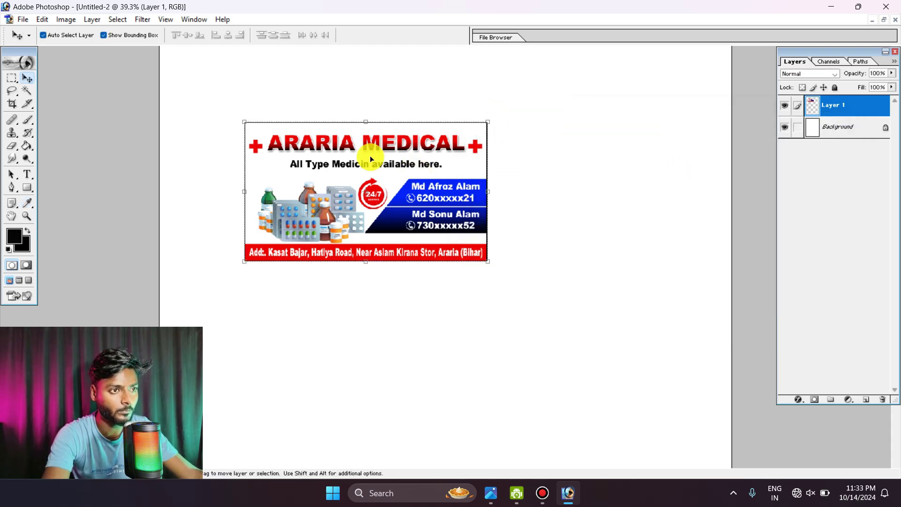
pyautogui.hotkey('ctrl', '0')
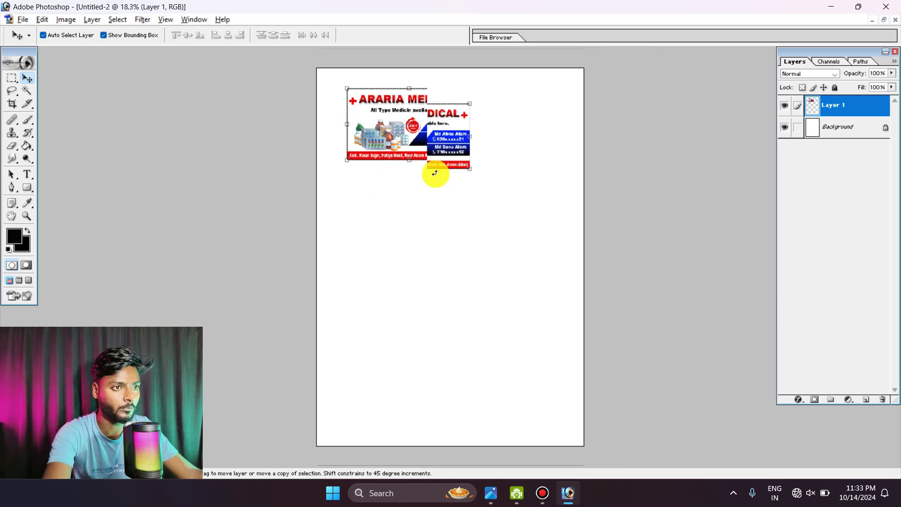
pyautogui.hotkey('ctrl', '+')
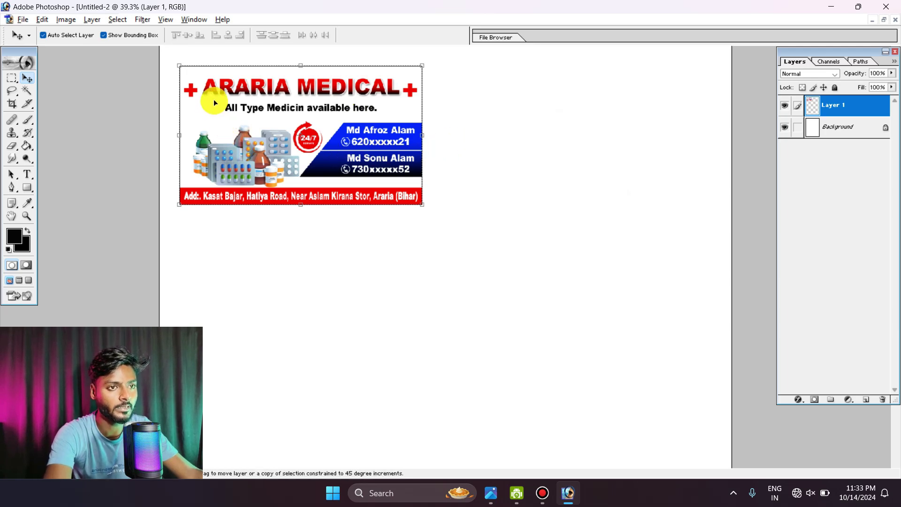
# Alt-drag a second card beside the first, merge both into one layer, and shift them down
pyautogui.moveTo(209, 102); pyautogui.dragTo(471, 80)
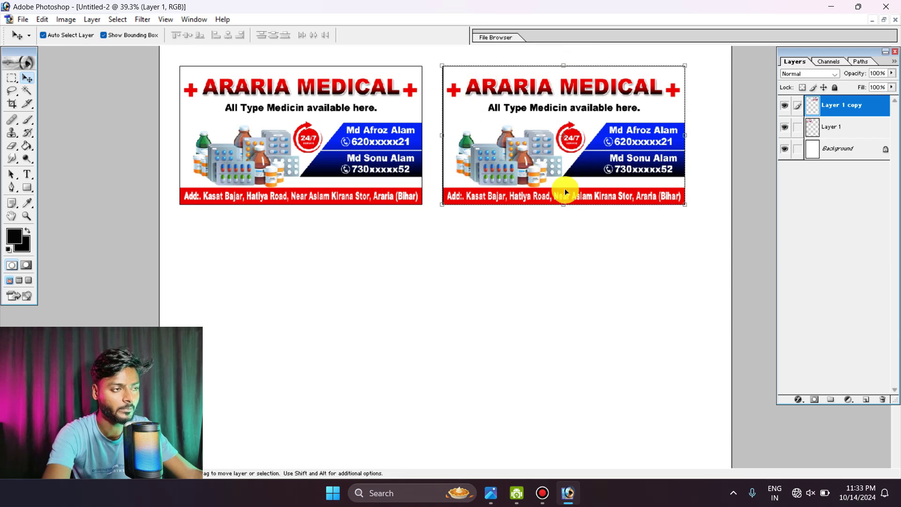
pyautogui.click(798, 127)
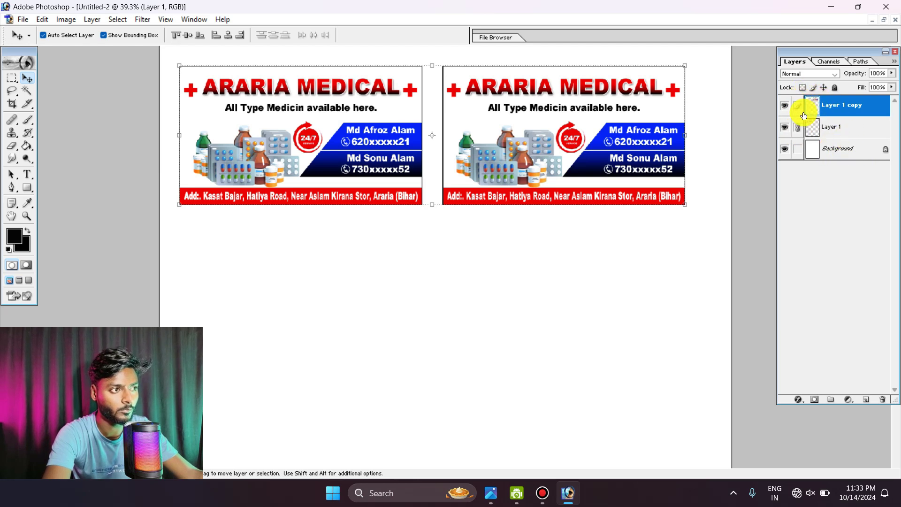
pyautogui.click(797, 134)
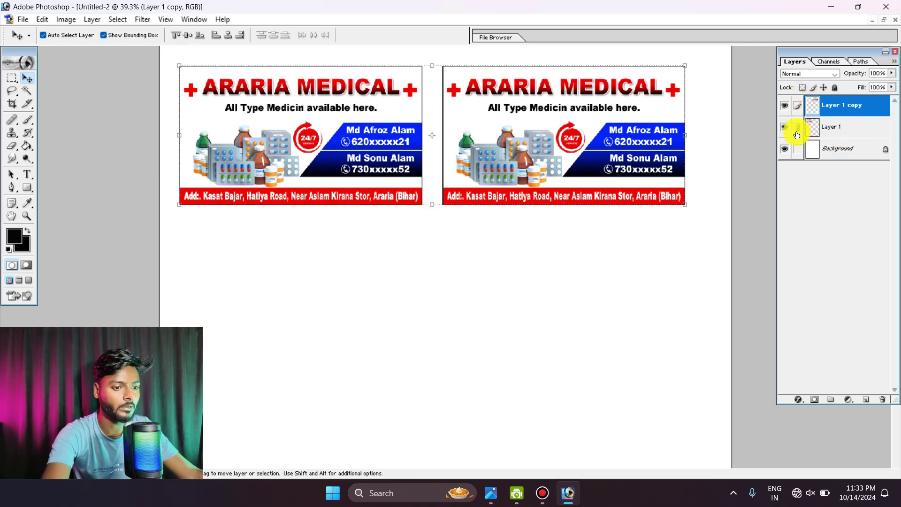
pyautogui.hotkey('ctrl', 'e')
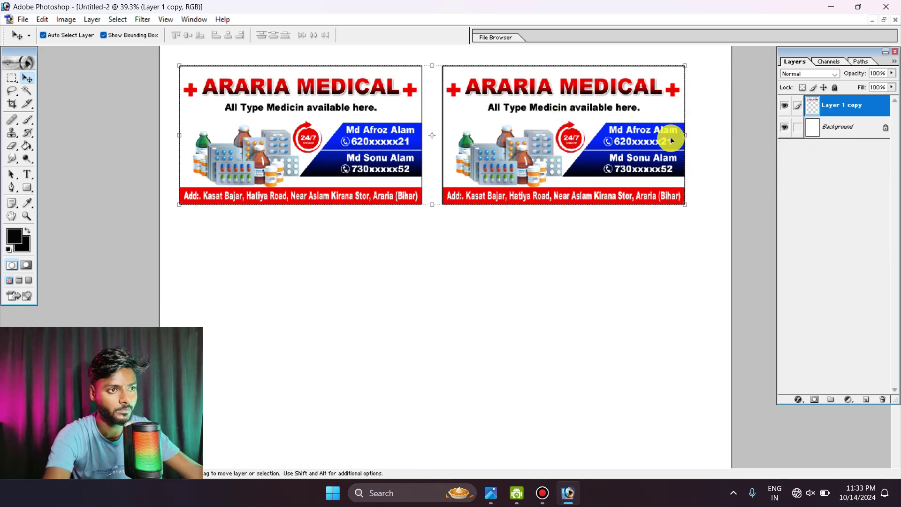
pyautogui.moveTo(556, 137); pyautogui.dragTo(562, 164)
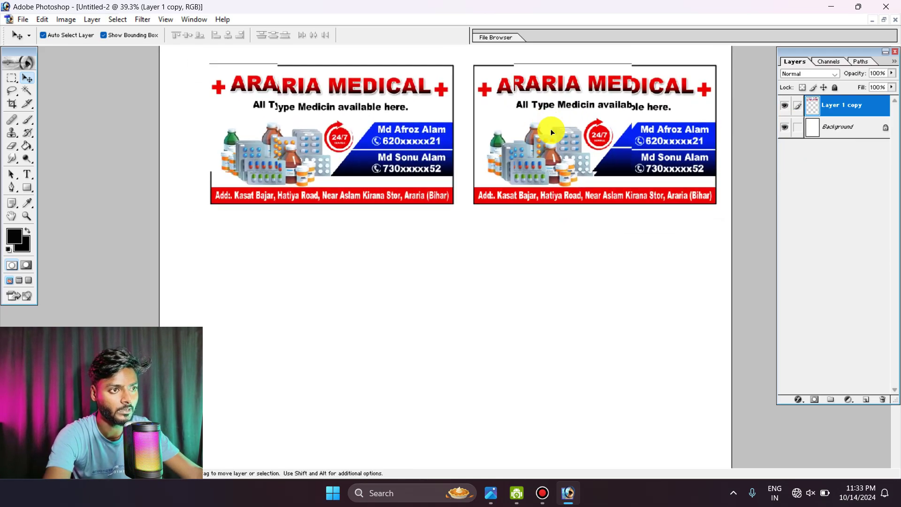
pyautogui.hotkey('ctrl', '0')
pyautogui.hotkey('ctrl', '-')
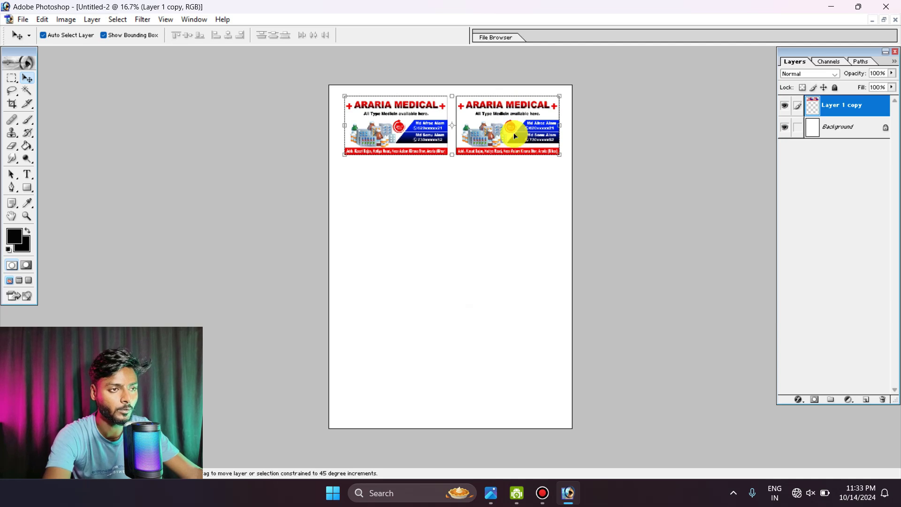
# Alt-drag the card pair down repeatedly to fill five rows of two cards
pyautogui.moveTo(506, 116); pyautogui.dragTo(500, 178)
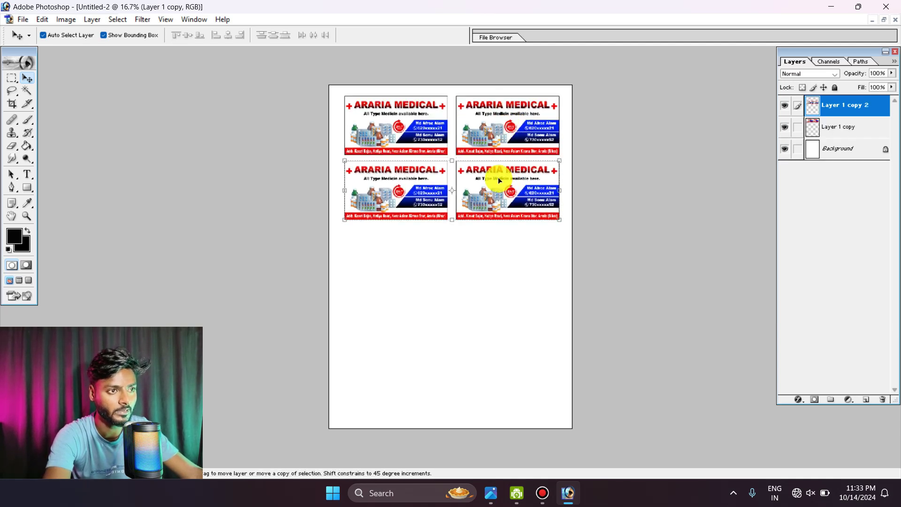
pyautogui.hotkey('ctrl', '+')
pyautogui.moveTo(497, 165); pyautogui.dragTo(502, 337)
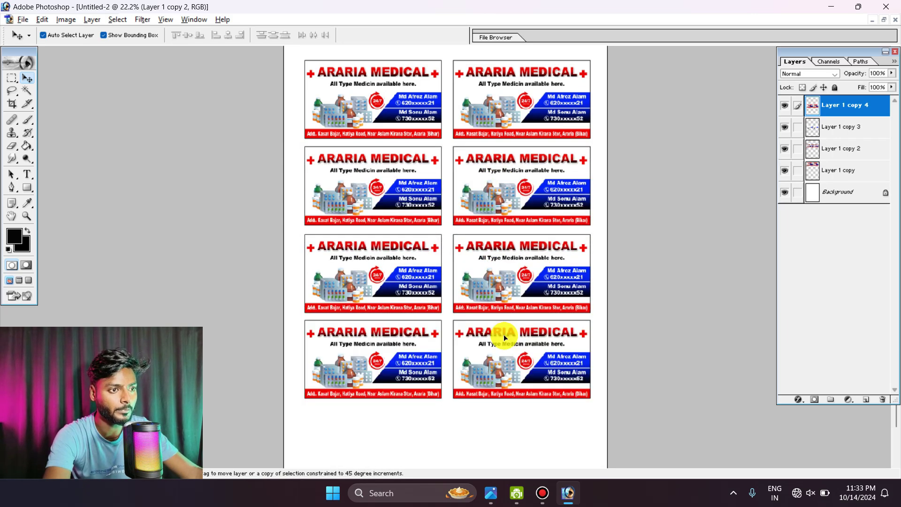
pyautogui.hotkey('ctrl', '-')
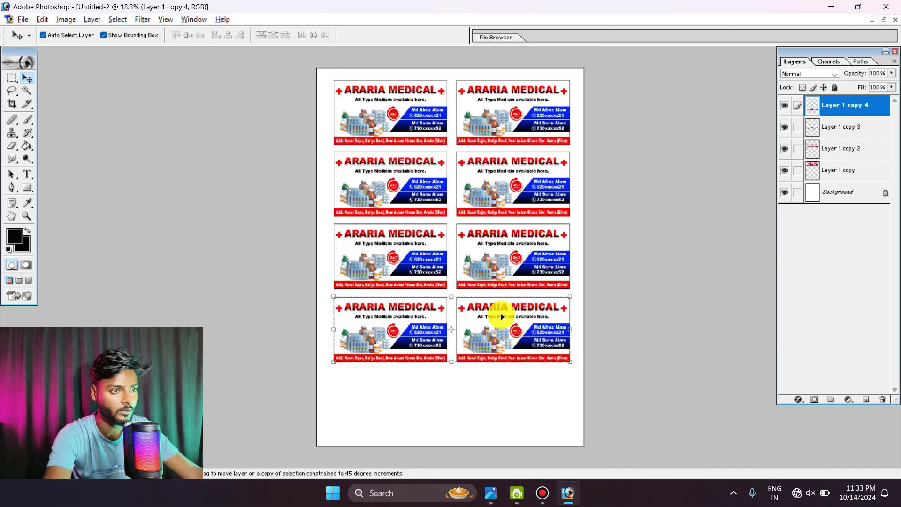
pyautogui.moveTo(500, 313); pyautogui.dragTo(500, 385)
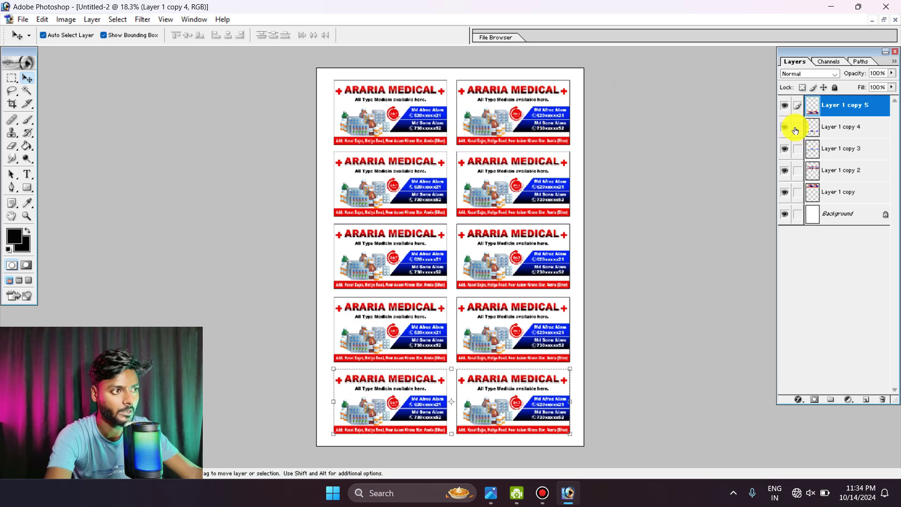
# Link and merge all card layers into one layer, then select the whole page
pyautogui.moveTo(794, 126); pyautogui.dragTo(798, 214)
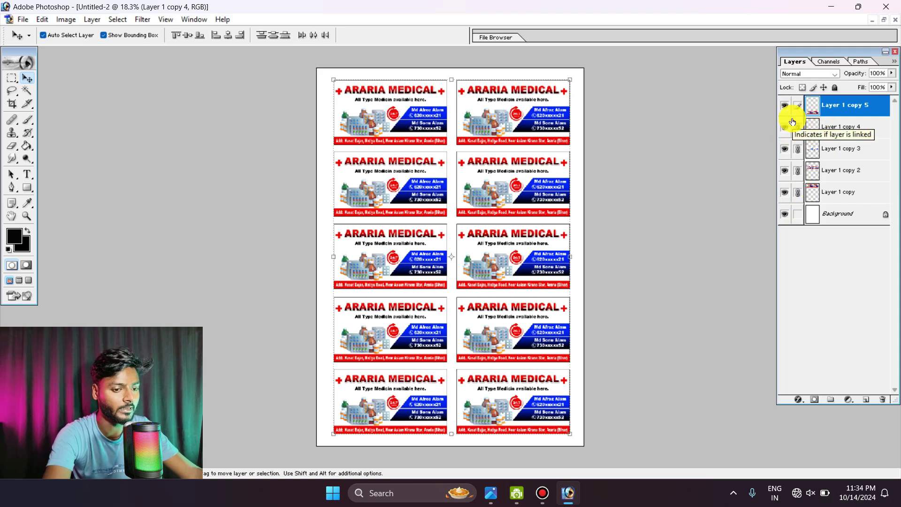
pyautogui.hotkey('ctrl', 'e')
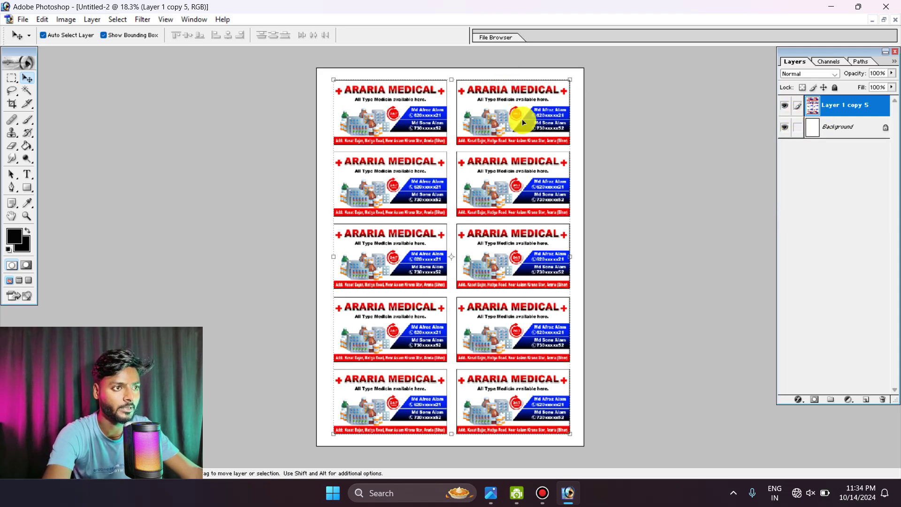
pyautogui.moveTo(519, 117)
pyautogui.mouseDown()
pyautogui.moveTo(539, 139)
pyautogui.moveTo(520, 119)
pyautogui.mouseUp()
pyautogui.scroll(2, 396, 176)
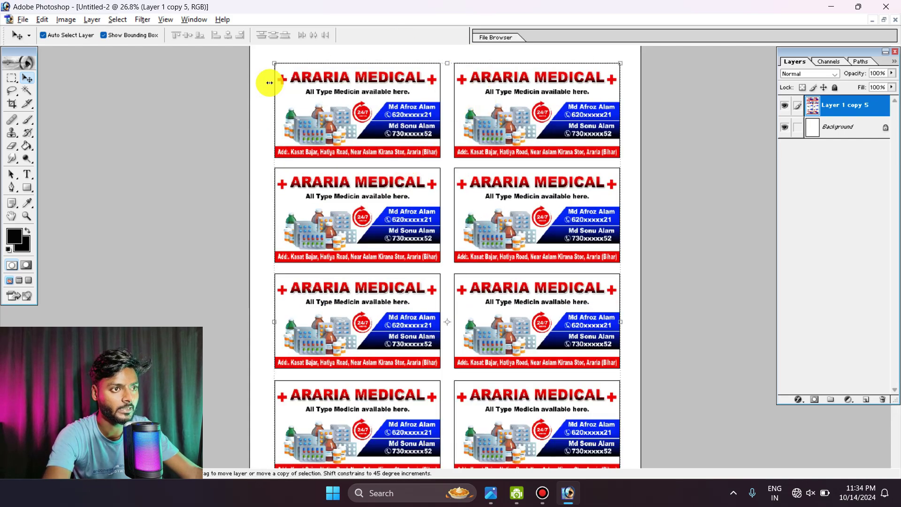
pyautogui.scroll(-2, 490, 169)
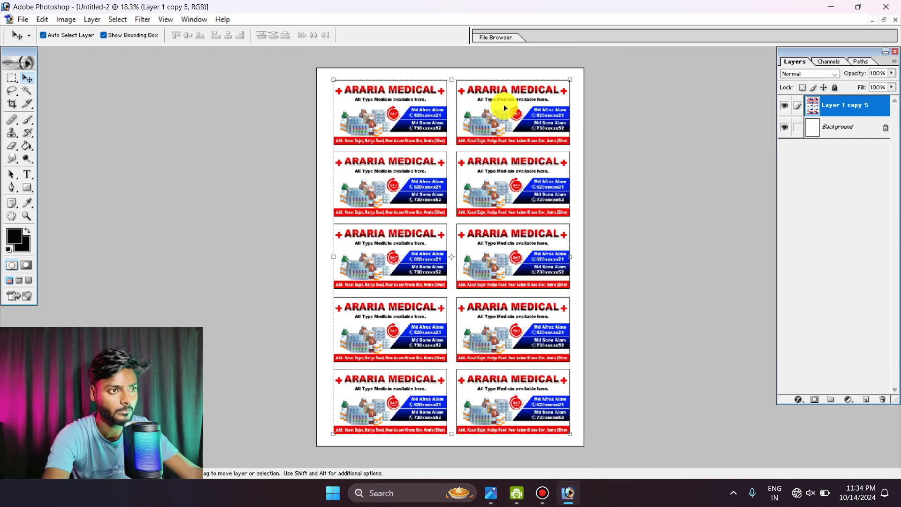
pyautogui.hotkey('ctrl', 'a')
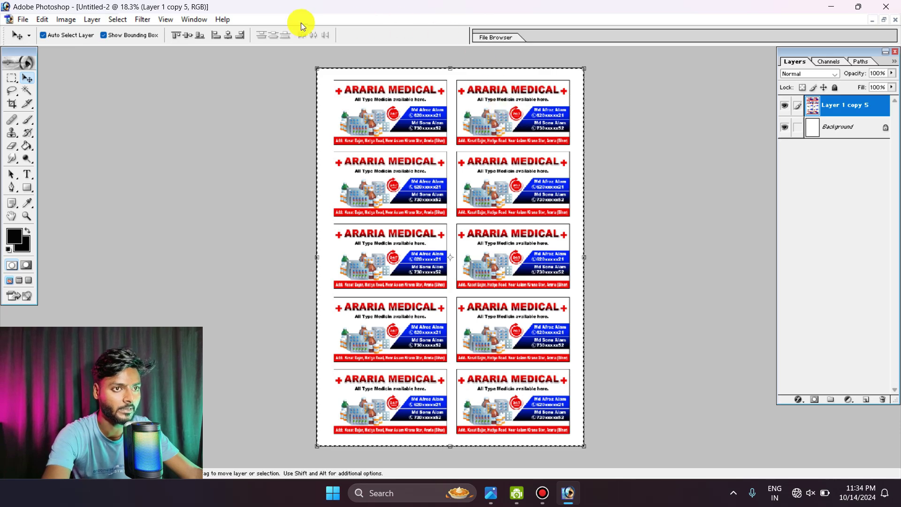
# Centre the ten-card block horizontally on the page, deselect, and check the print preview
pyautogui.click(229, 33)
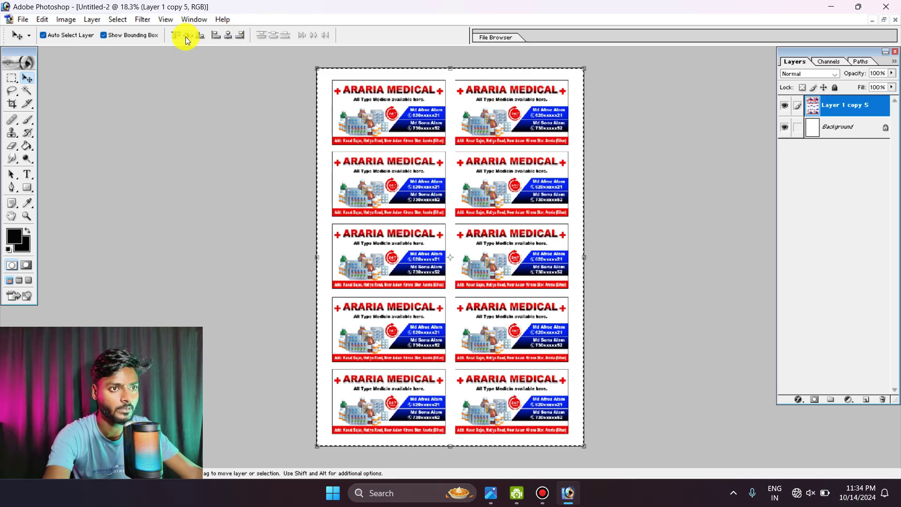
pyautogui.hotkey('ctrl', 'd')
pyautogui.scroll(2, 544, 166)
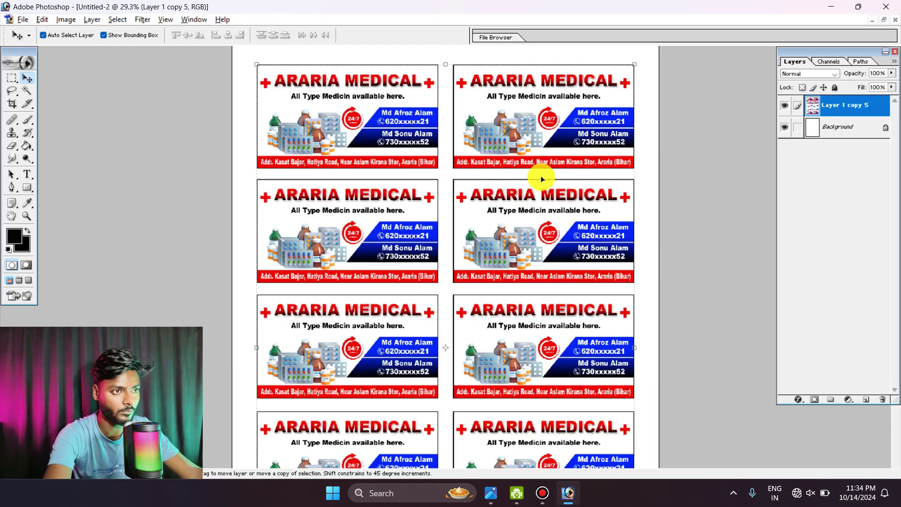
pyautogui.scroll(-1, 544, 183)
pyautogui.hotkey('ctrl', '0')
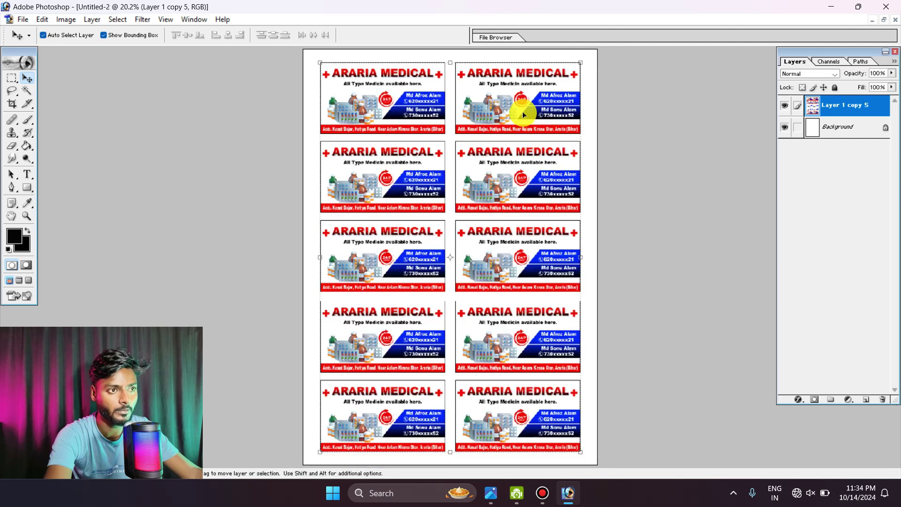
pyautogui.hotkey('ctrl', 'p')
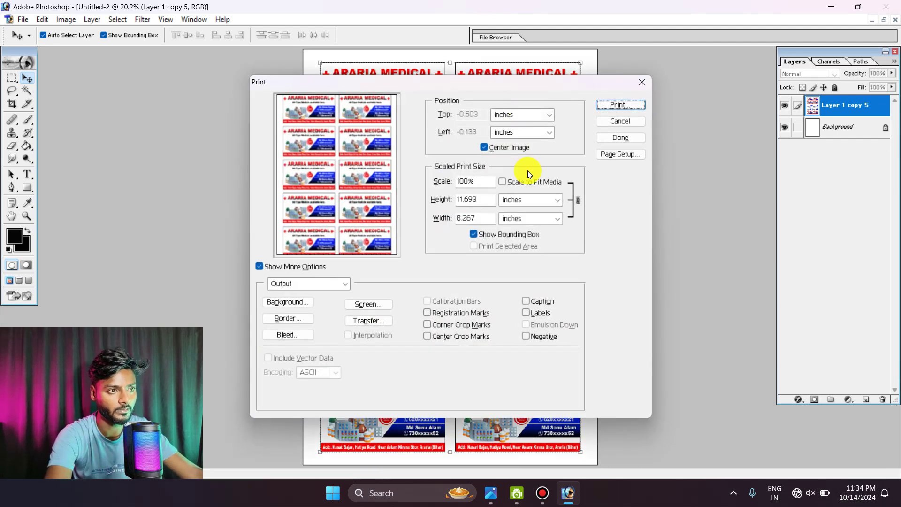
pyautogui.press('Escape')
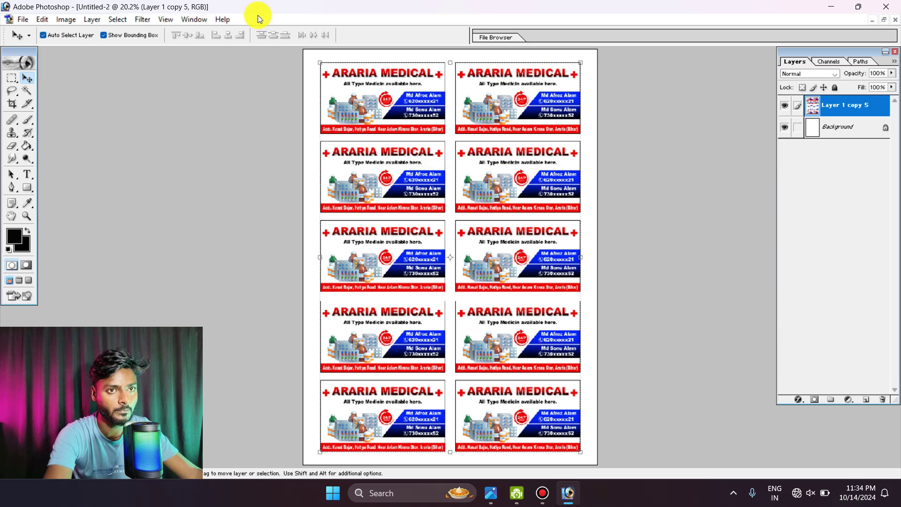
# Save As to the Desktop under the file name '11111111'
pyautogui.click(21, 19)
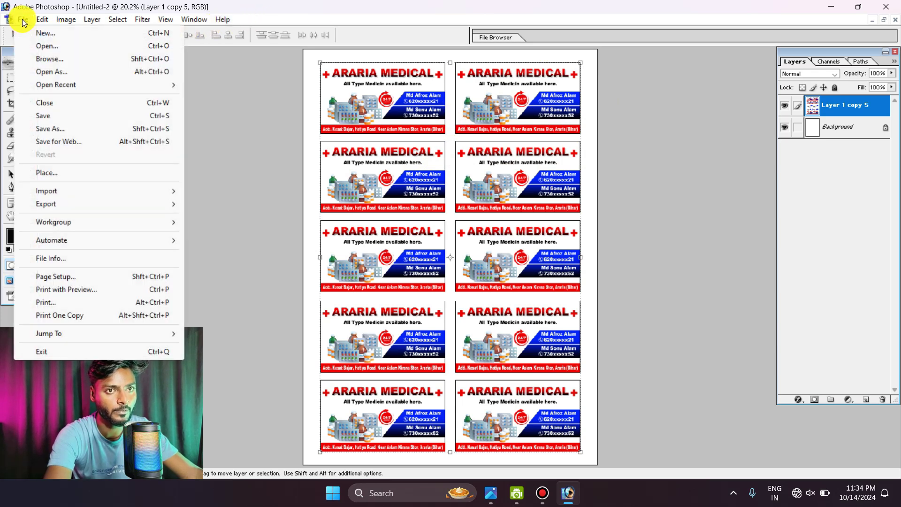
pyautogui.click(91, 130)
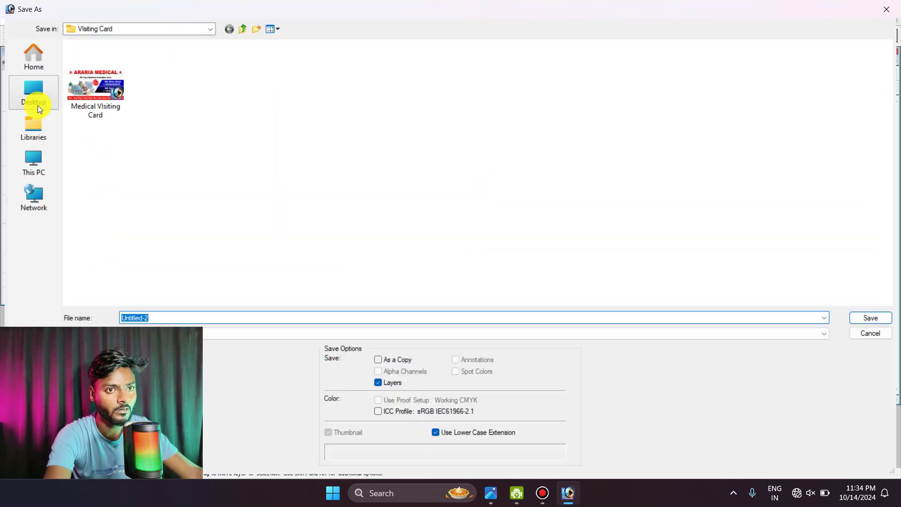
pyautogui.click(55, 89)
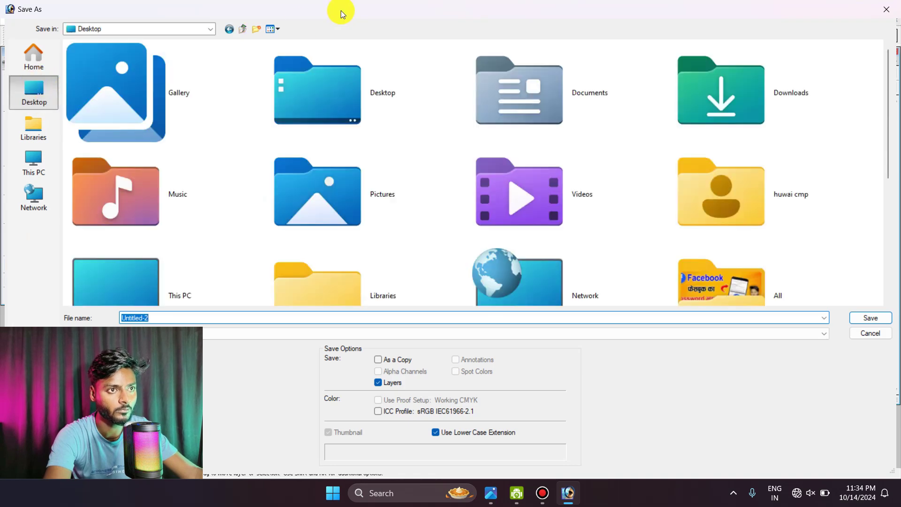
pyautogui.doubleClick(341, 11)
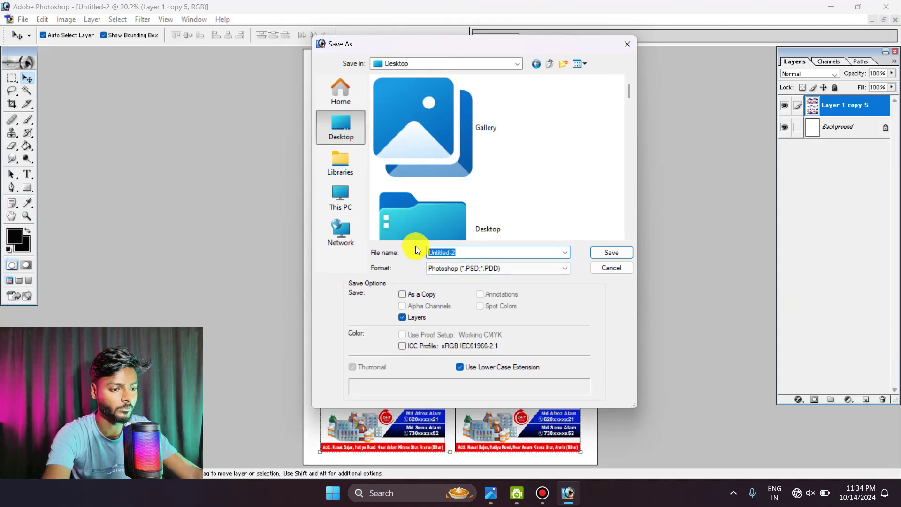
pyautogui.press('BackSpace')
pyautogui.write('11111111')
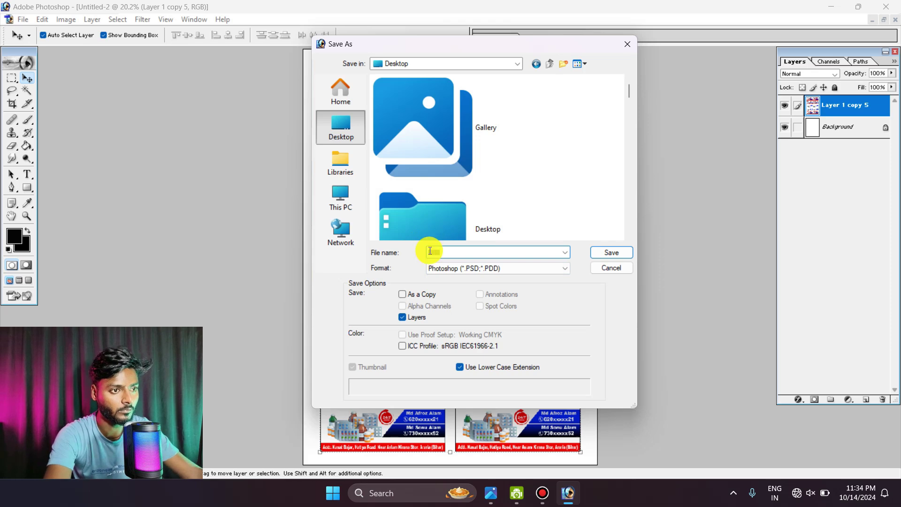
# Save in JPEG format at Quality 12 Maximum, then minimize Photoshop
pyautogui.click(461, 268)
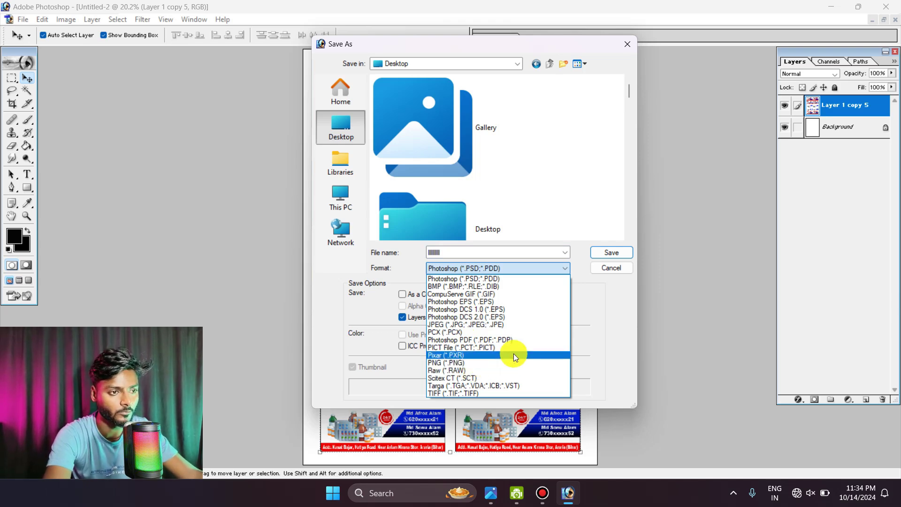
pyautogui.click(493, 325)
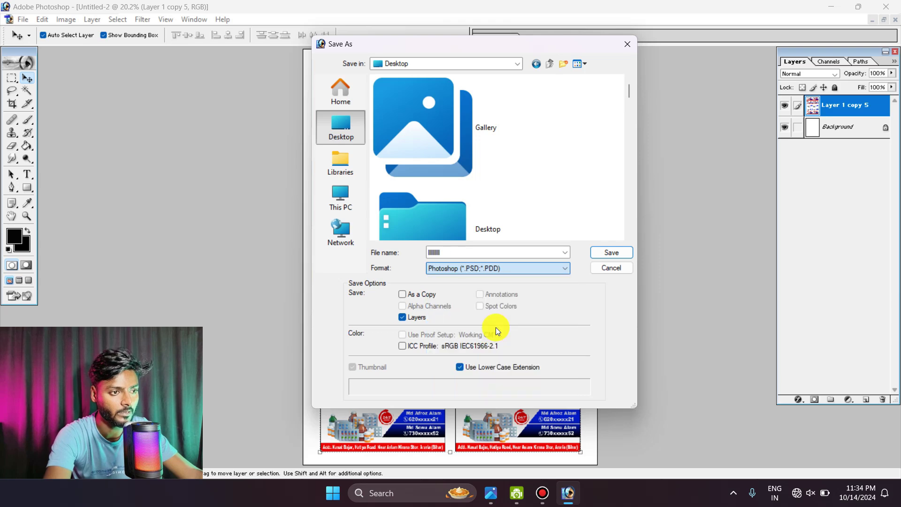
pyautogui.click(608, 252)
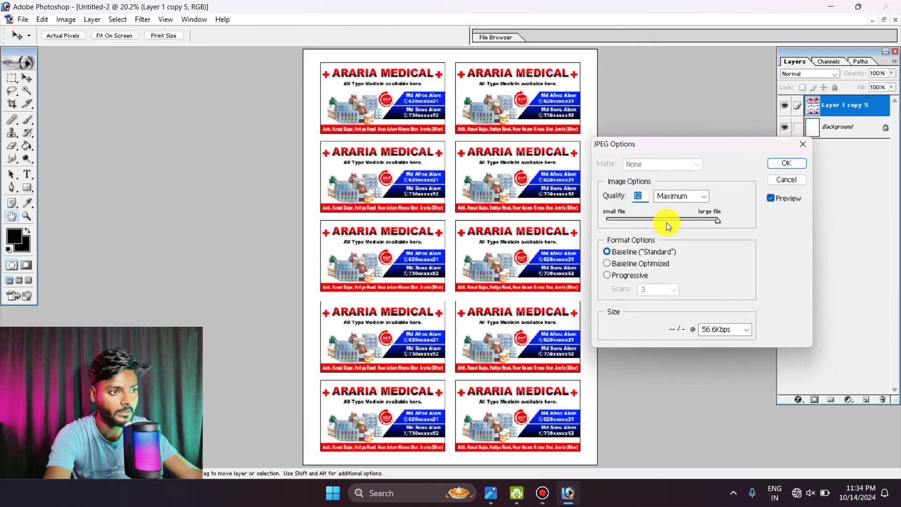
pyautogui.moveTo(667, 223); pyautogui.dragTo(736, 224)
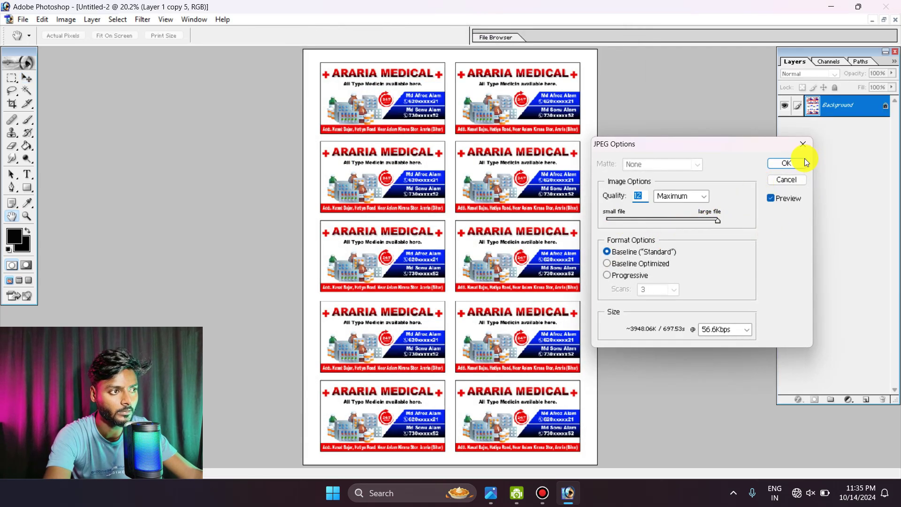
pyautogui.click(784, 163)
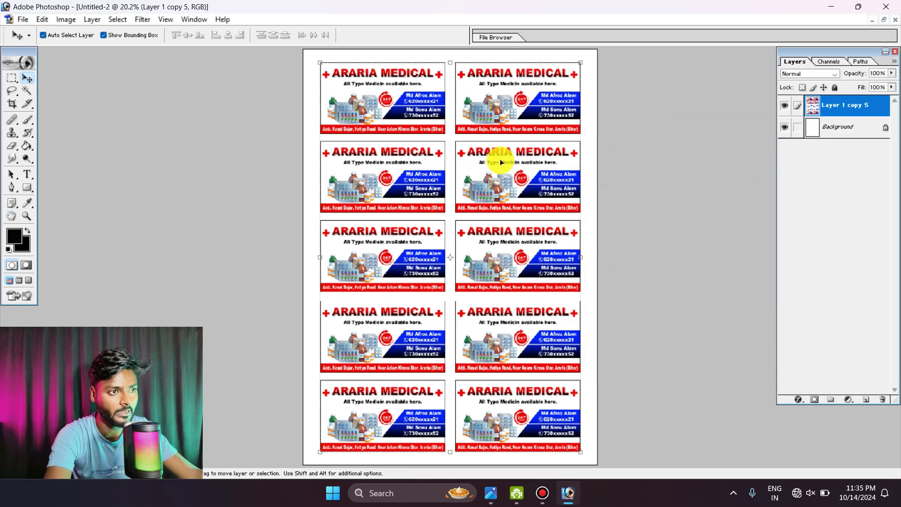
pyautogui.click(834, 7)
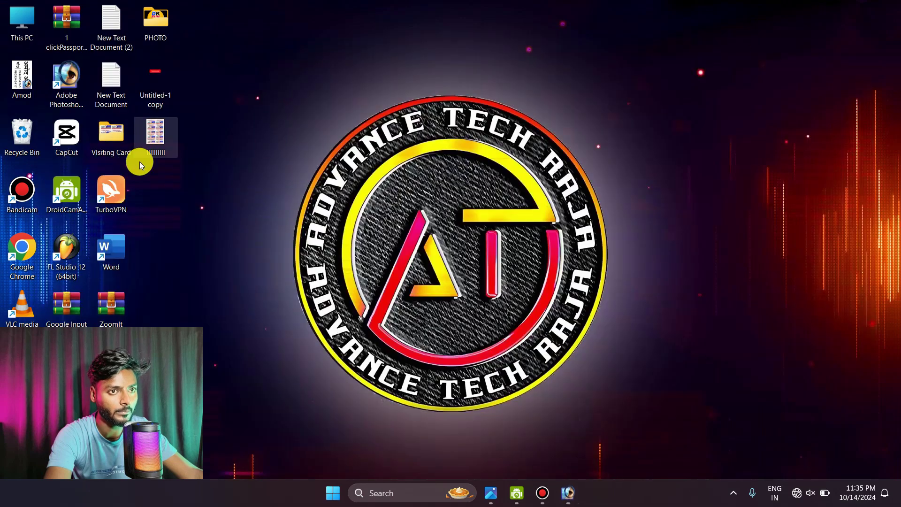
# Open the saved ten-card JPEG in Photos and zoom and pan to inspect the ARARIA MEDICAL cards
pyautogui.moveTo(157, 134); pyautogui.dragTo(195, 155)
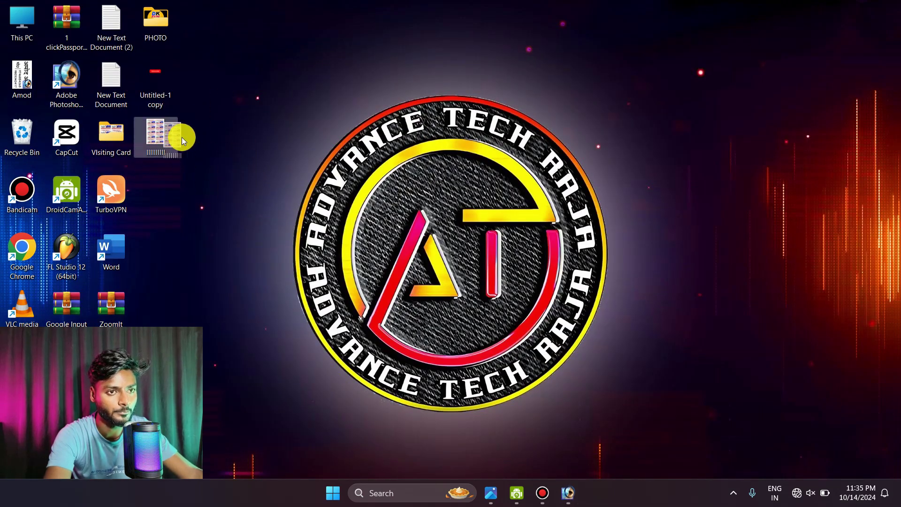
pyautogui.doubleClick(167, 136)
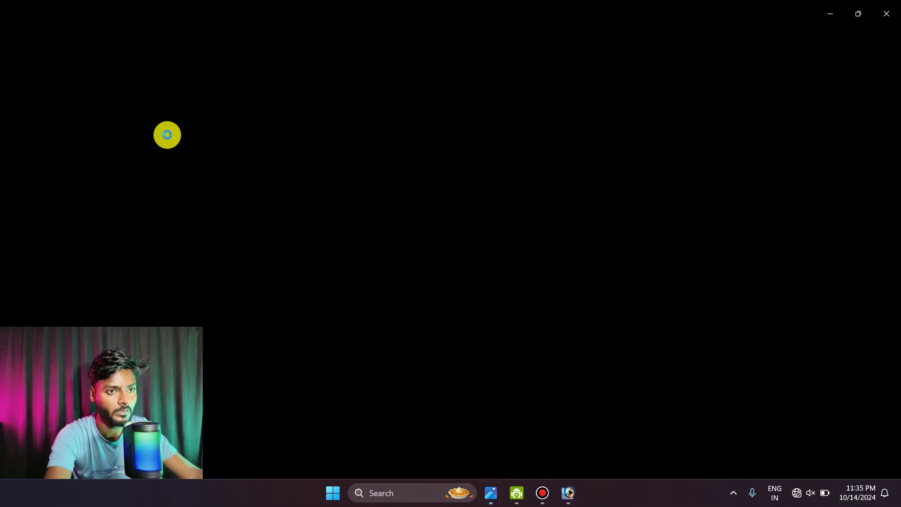
pyautogui.scroll(2, 167, 133)
pyautogui.moveTo(488, 101); pyautogui.dragTo(483, 177)
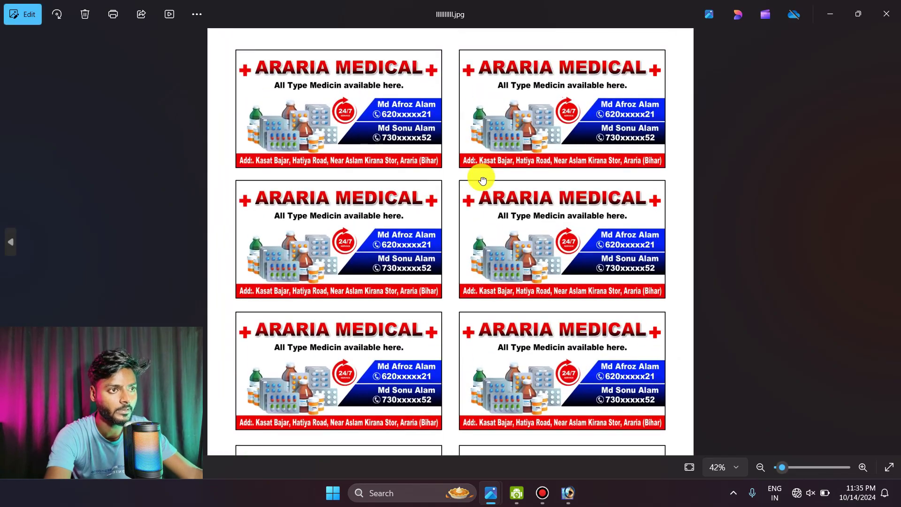
pyautogui.scroll(-2, 487, 183)
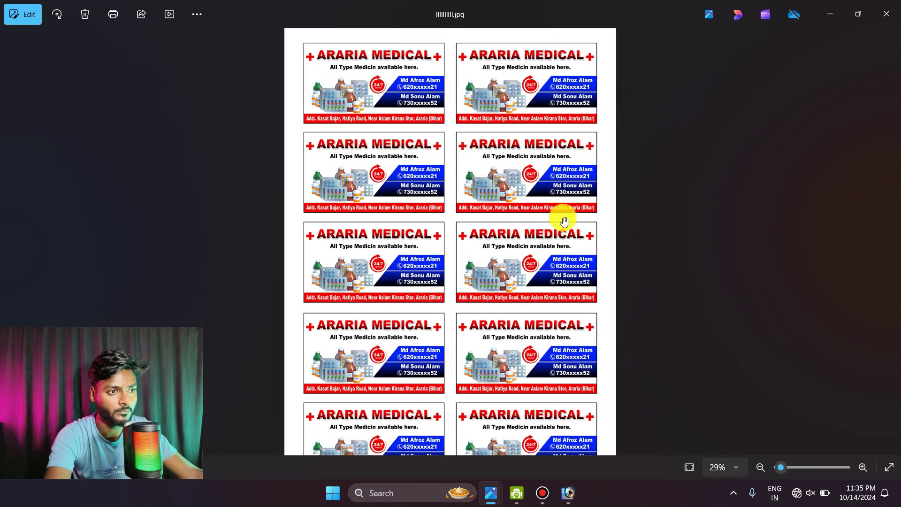
pyautogui.scroll(2, 551, 219)
pyautogui.scroll(-1, 552, 202)
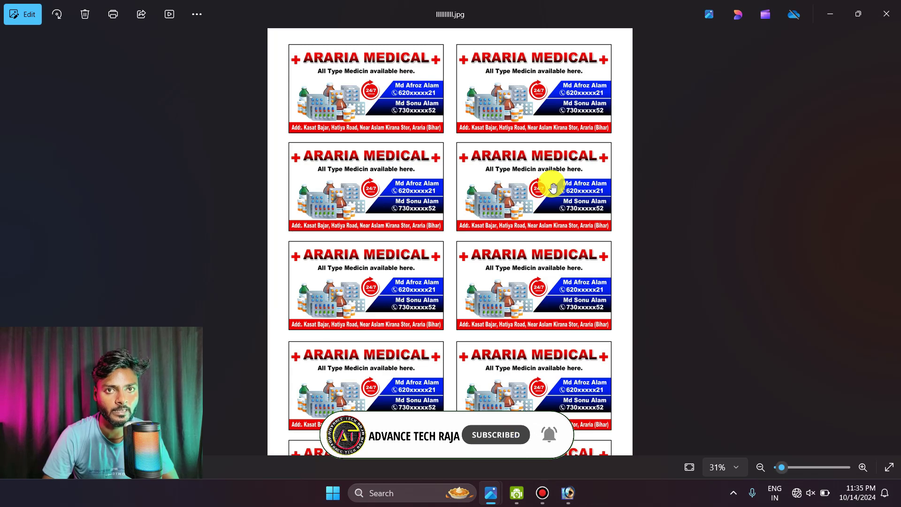
pyautogui.scroll(-1, 450, 197)
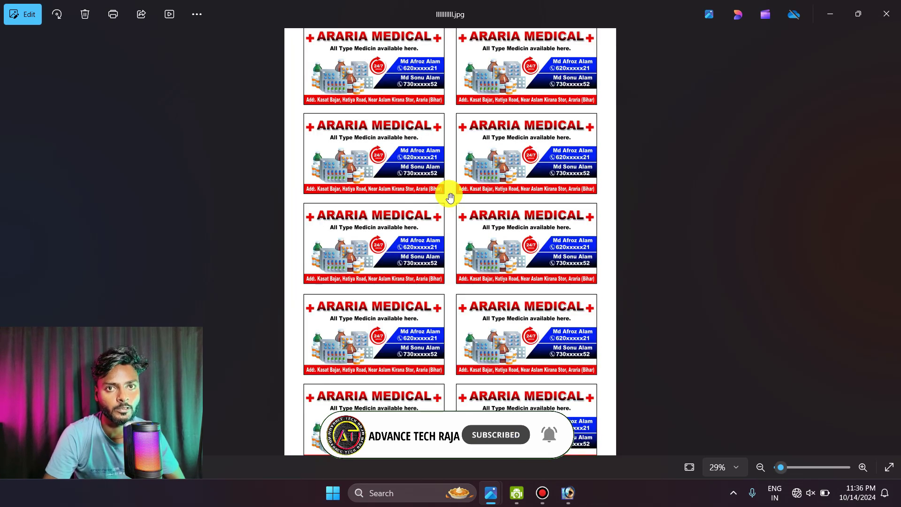